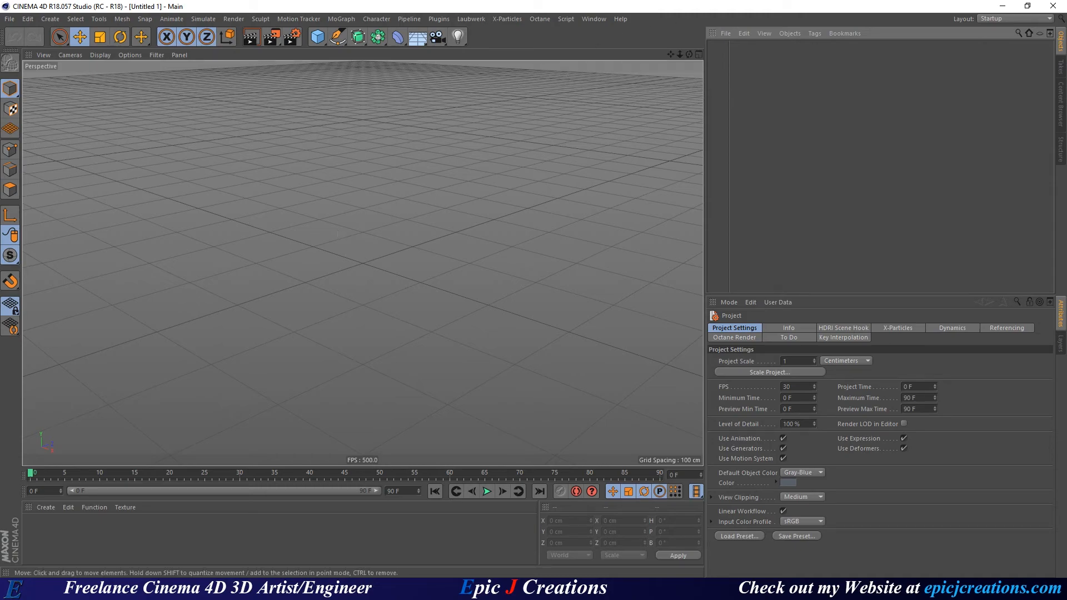
# - Switch to the web browser and review the Greyscalegorilla HDRI Link product page and the Road Trip HDRI expansion pack page
pyautogui.hotkey('alt', 'Tab')
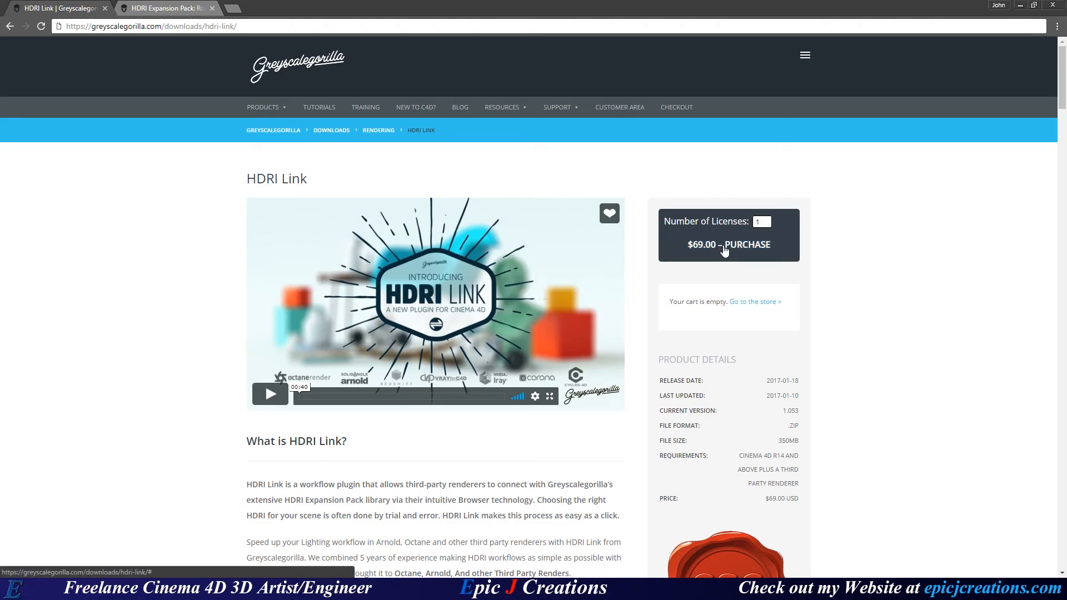
pyautogui.scroll(-6, 180, 255)
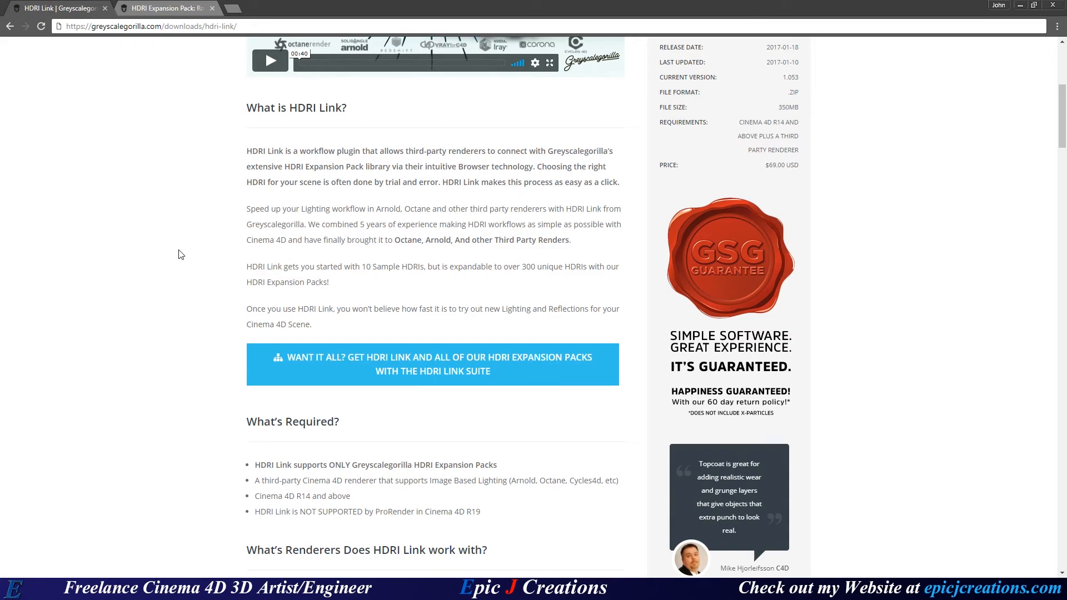
pyautogui.scroll(5, 179, 255)
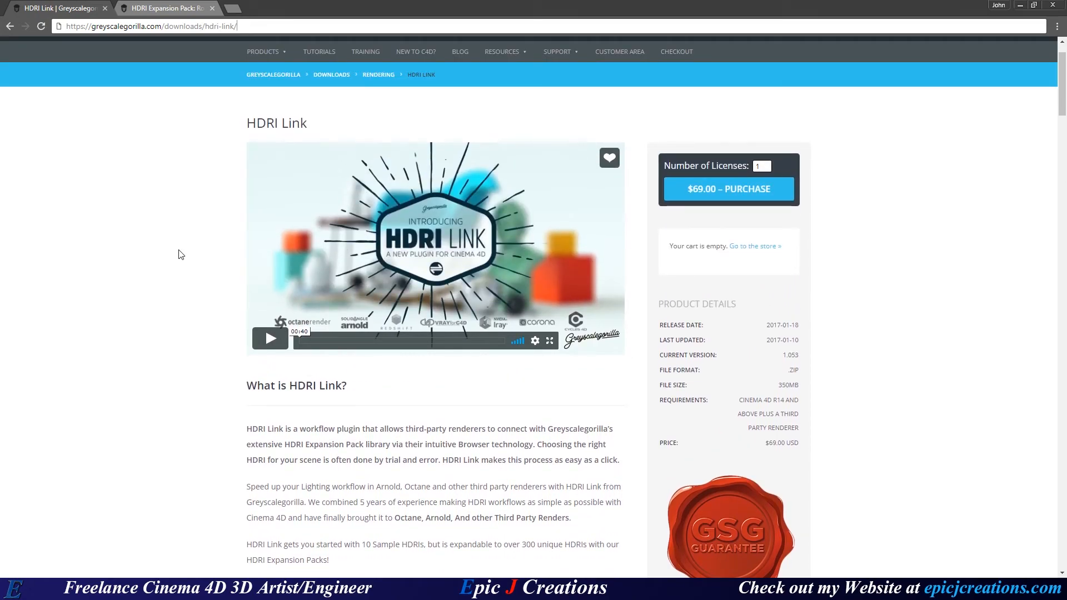
pyautogui.scroll(1, 181, 224)
pyautogui.scroll(1, 181, 225)
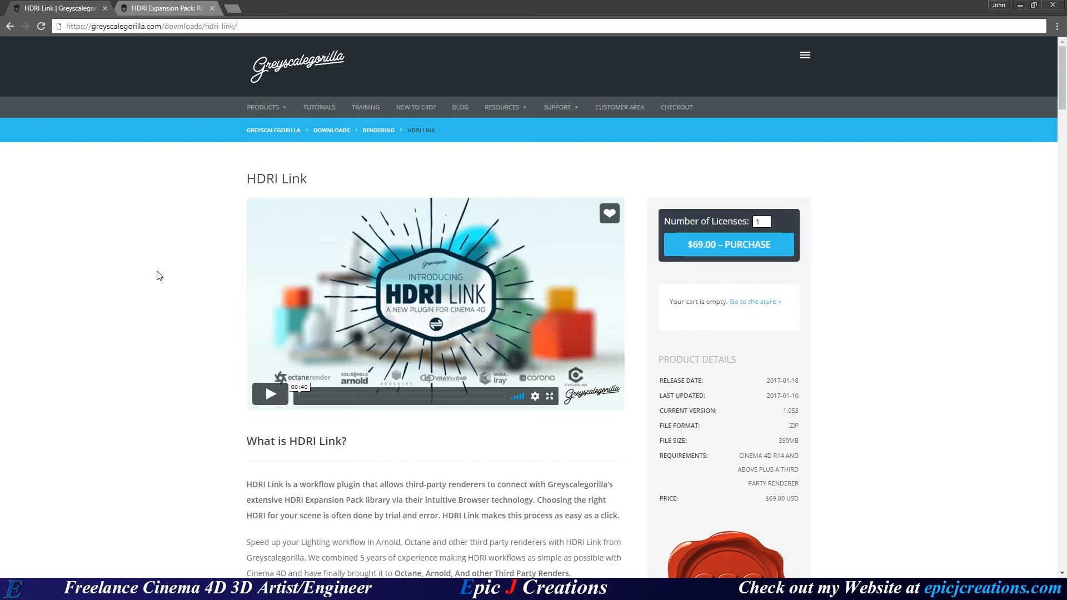
pyautogui.click(161, 7)
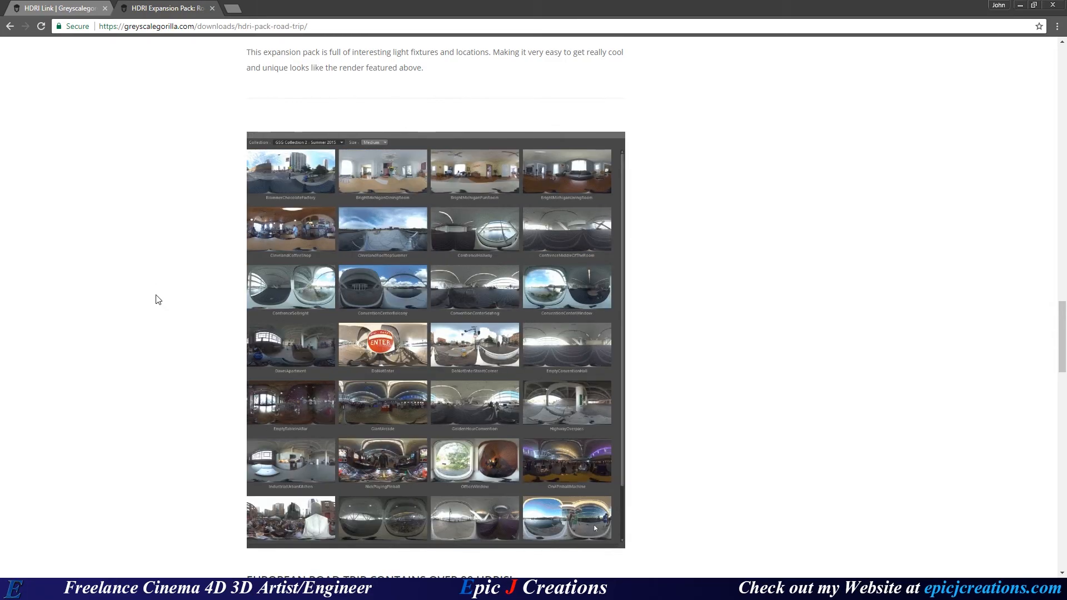
pyautogui.scroll(2, 169, 277)
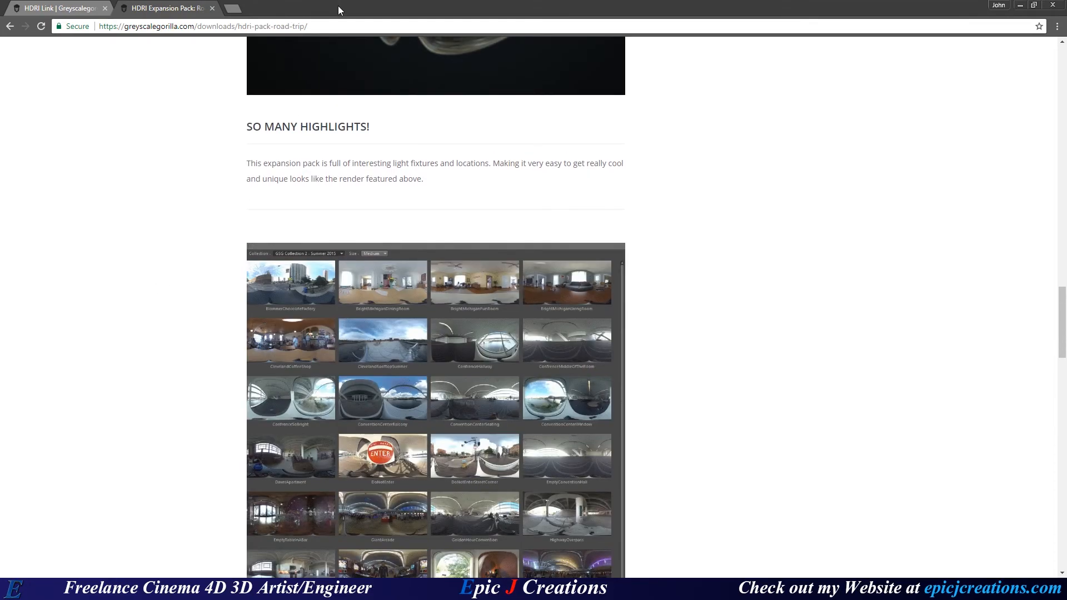
pyautogui.scroll(-1, 208, 408)
pyautogui.scroll(2, 189, 250)
pyautogui.scroll(-1, 189, 178)
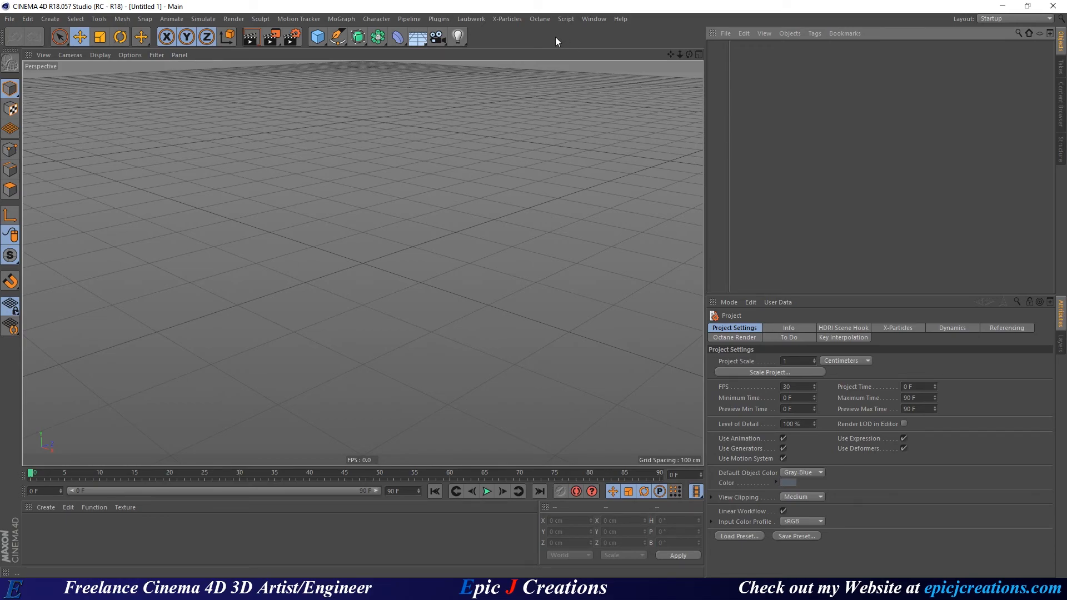
# - Switch to Cinema 4D, open the Octane Live Viewer and dock it beside the perspective viewport
pyautogui.click(538, 20)
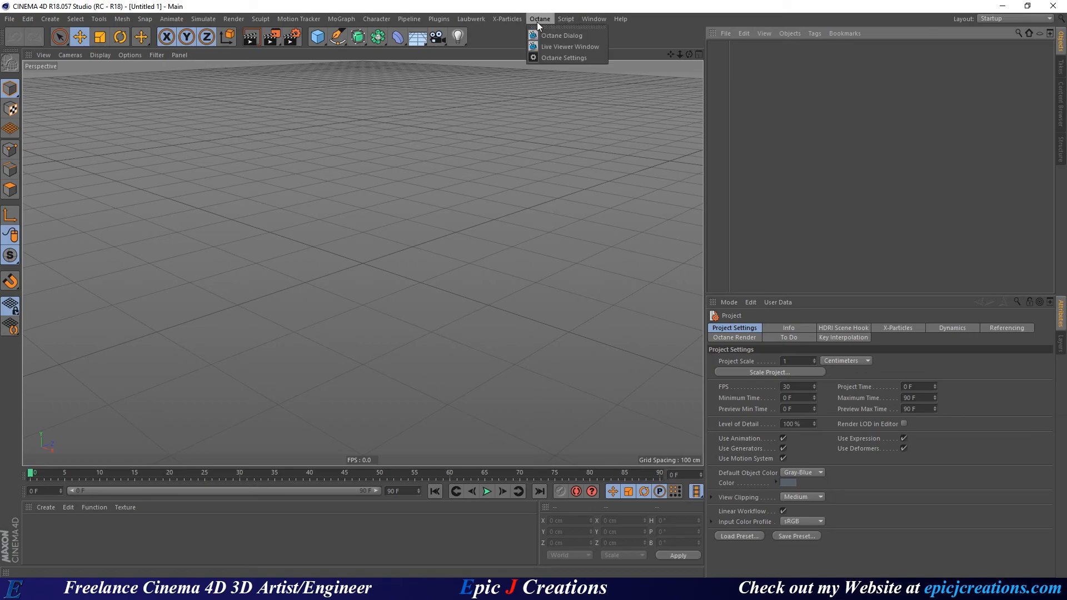
pyautogui.click(569, 44)
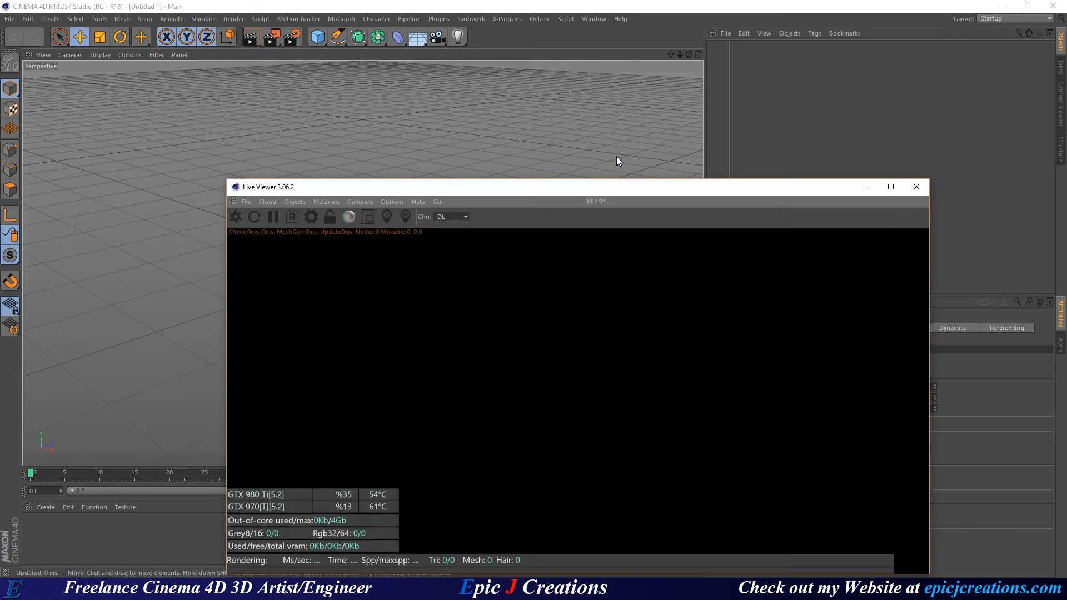
pyautogui.moveTo(536, 179); pyautogui.dragTo(314, 117)
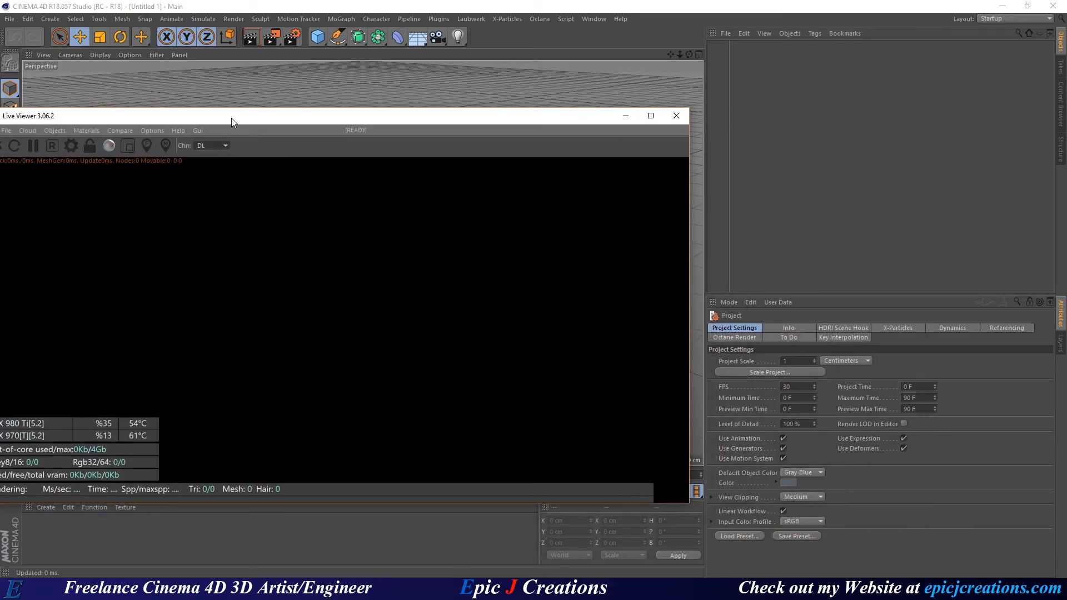
pyautogui.moveTo(232, 117); pyautogui.dragTo(324, 99)
pyautogui.moveTo(778, 168); pyautogui.dragTo(581, 168)
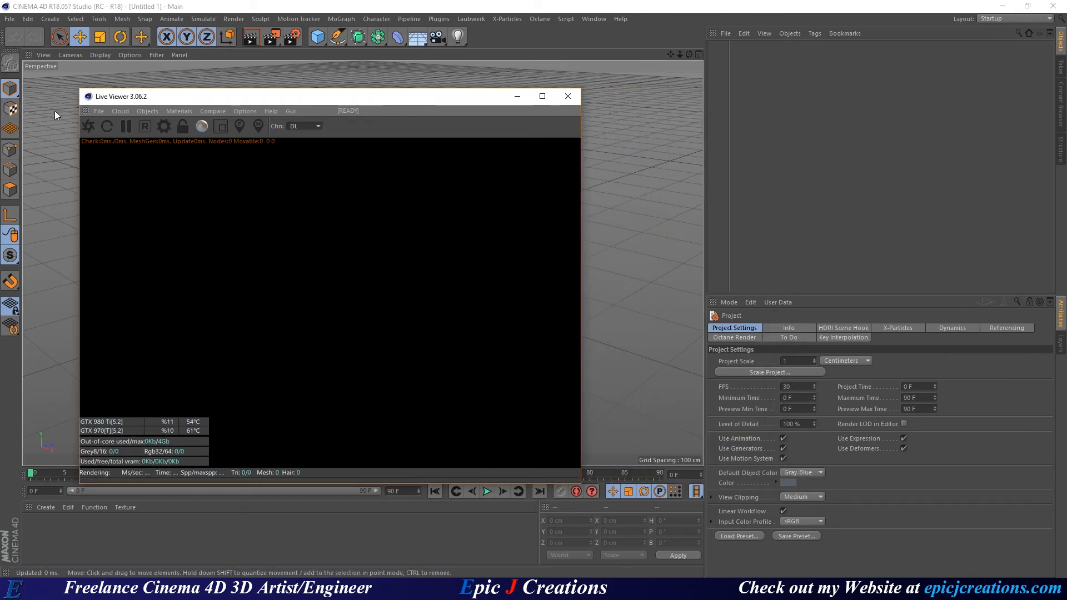
pyautogui.moveTo(712, 168); pyautogui.dragTo(692, 161)
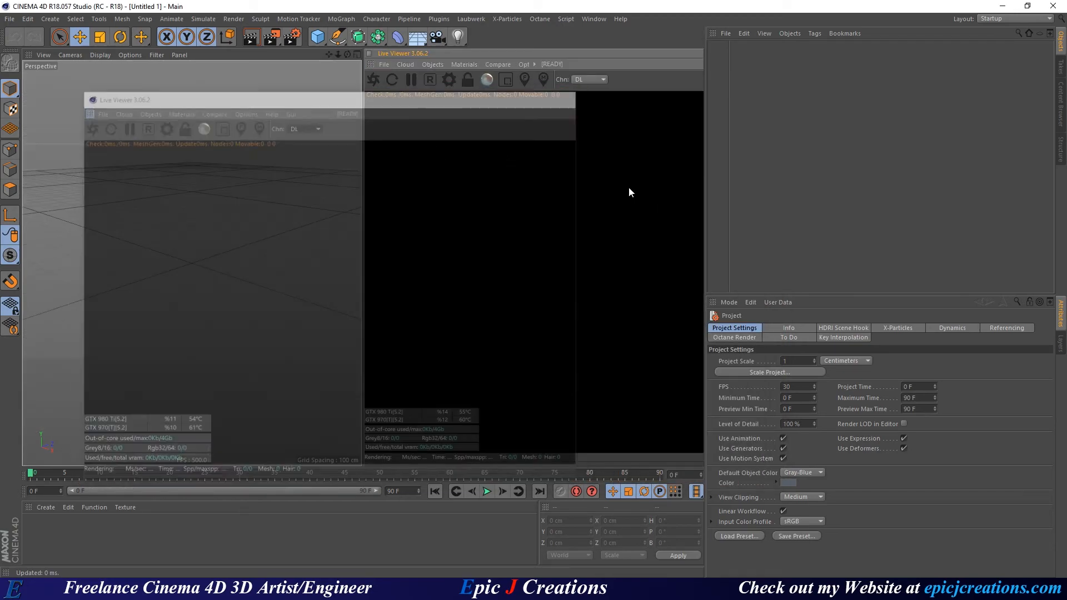
# - Add an Octane HDRI environment, attach an HDRI Link tag to its sky object, and open the environment tag's image texture
pyautogui.click(439, 64)
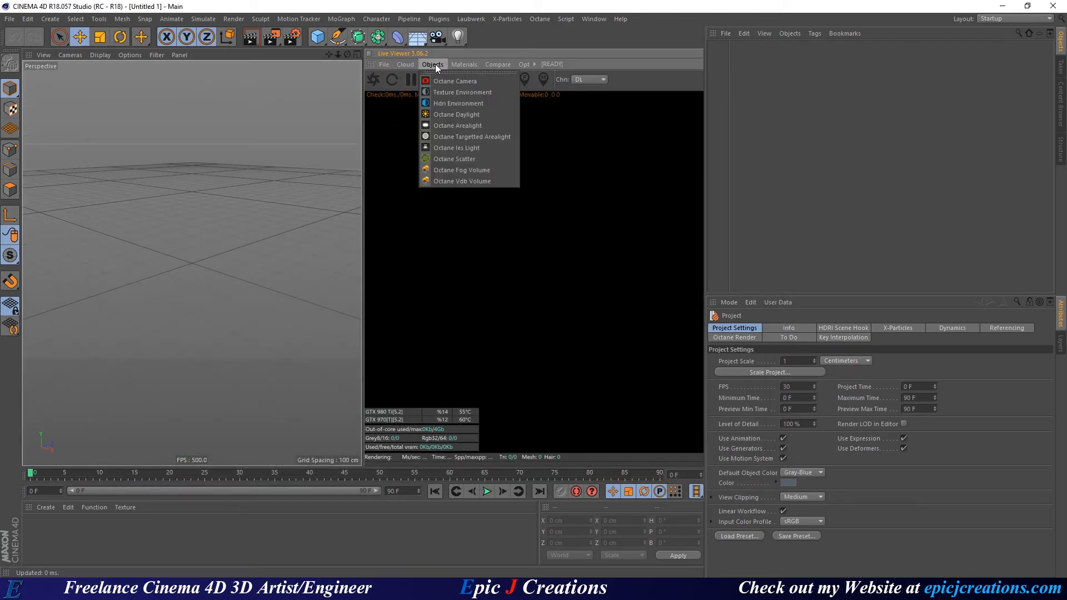
pyautogui.click(439, 102)
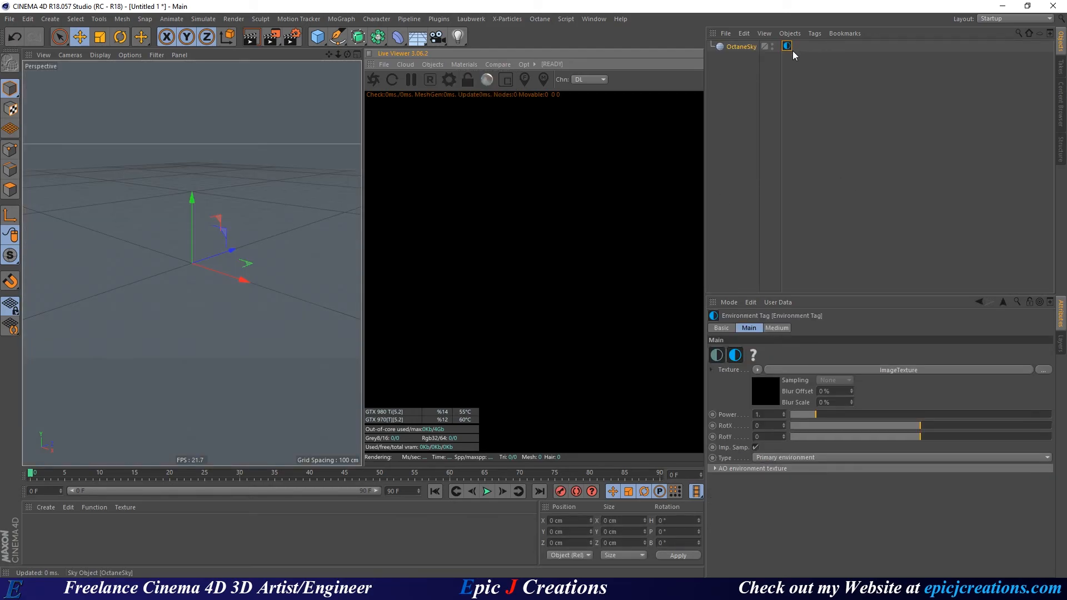
pyautogui.rightClick(736, 48)
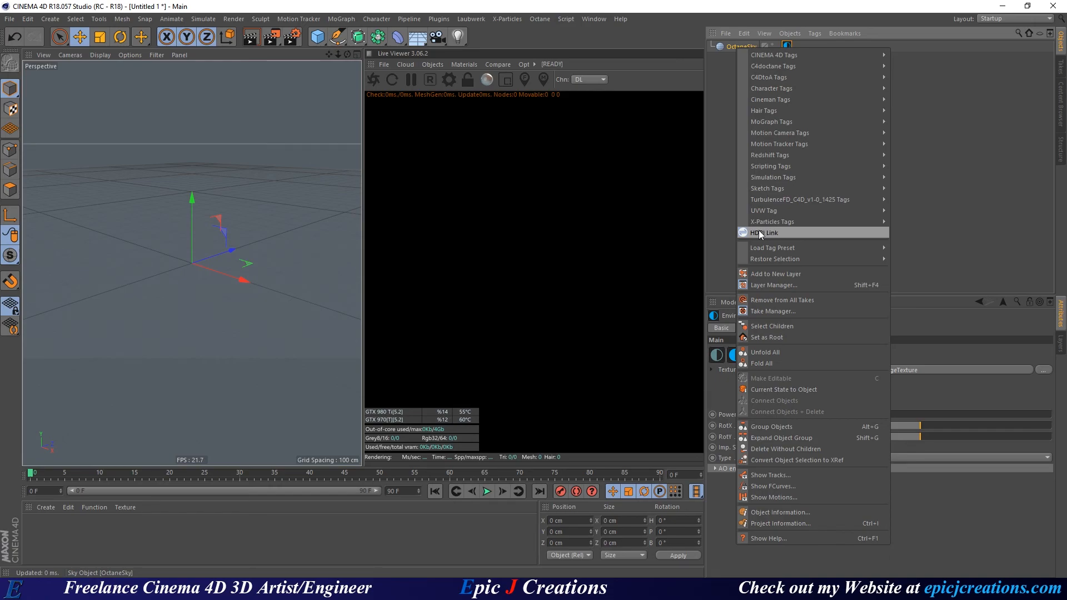
pyautogui.click(783, 234)
pyautogui.click(799, 46)
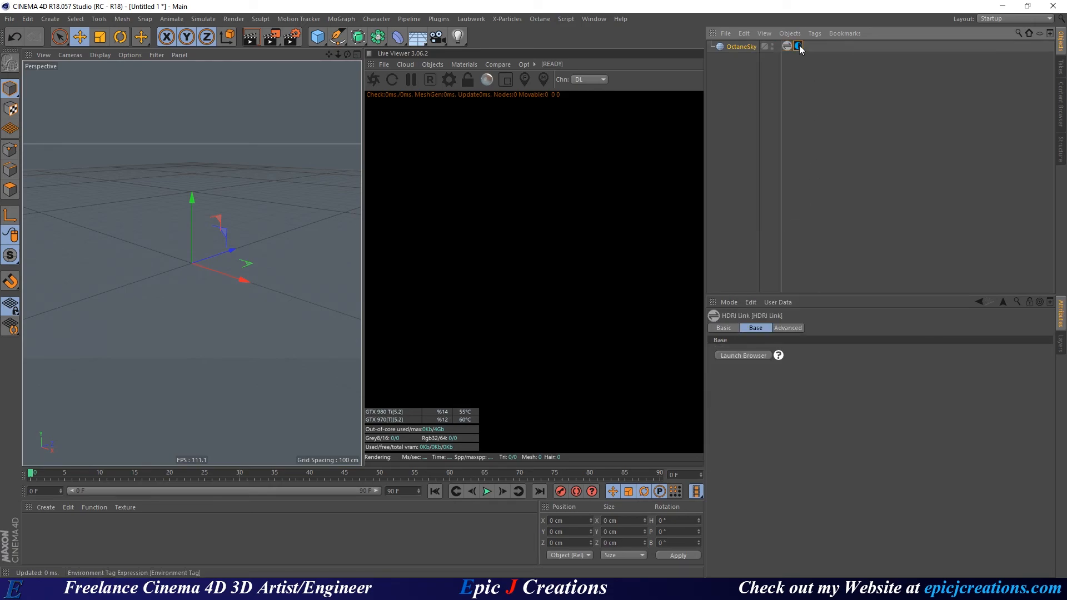
pyautogui.click(768, 390)
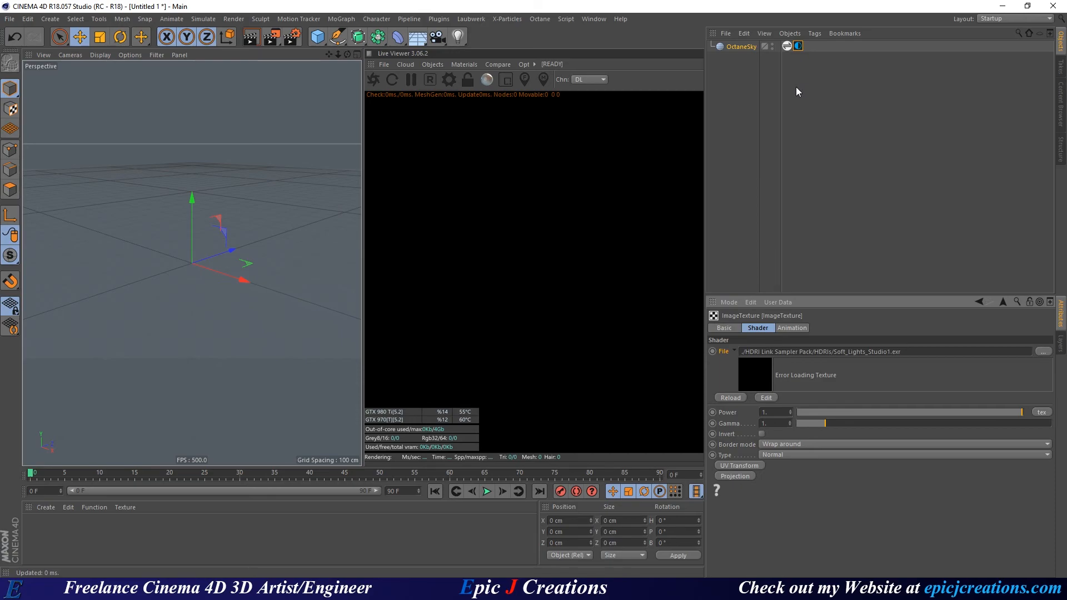
# - Open the HDRI browser from the HDRI Link tag and place it so the sky's environment tag settings can be viewed alongside
pyautogui.doubleClick(788, 46)
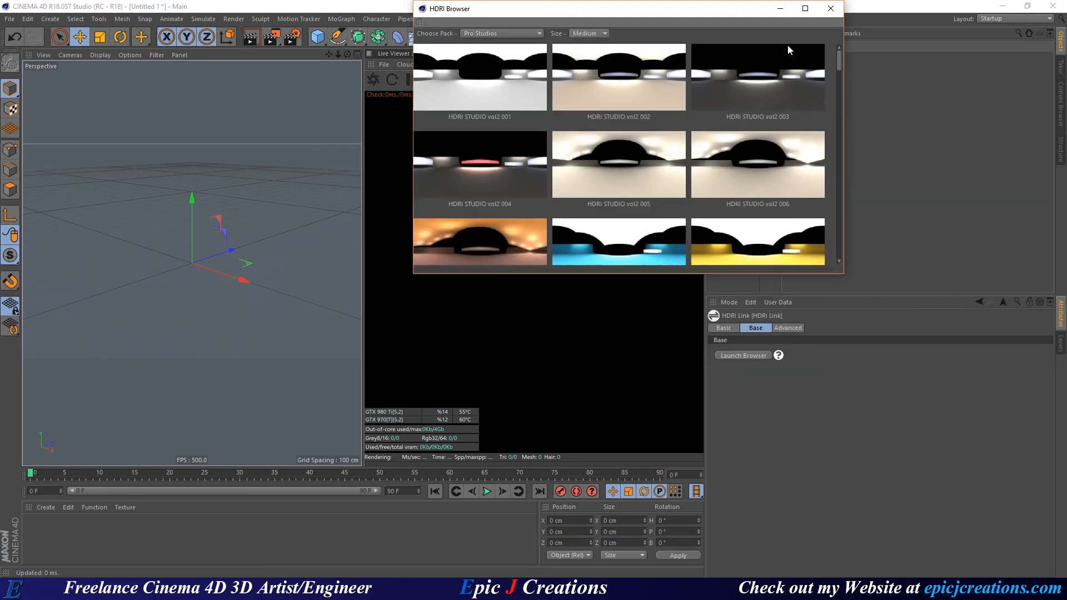
pyautogui.moveTo(717, 8); pyautogui.dragTo(599, 12)
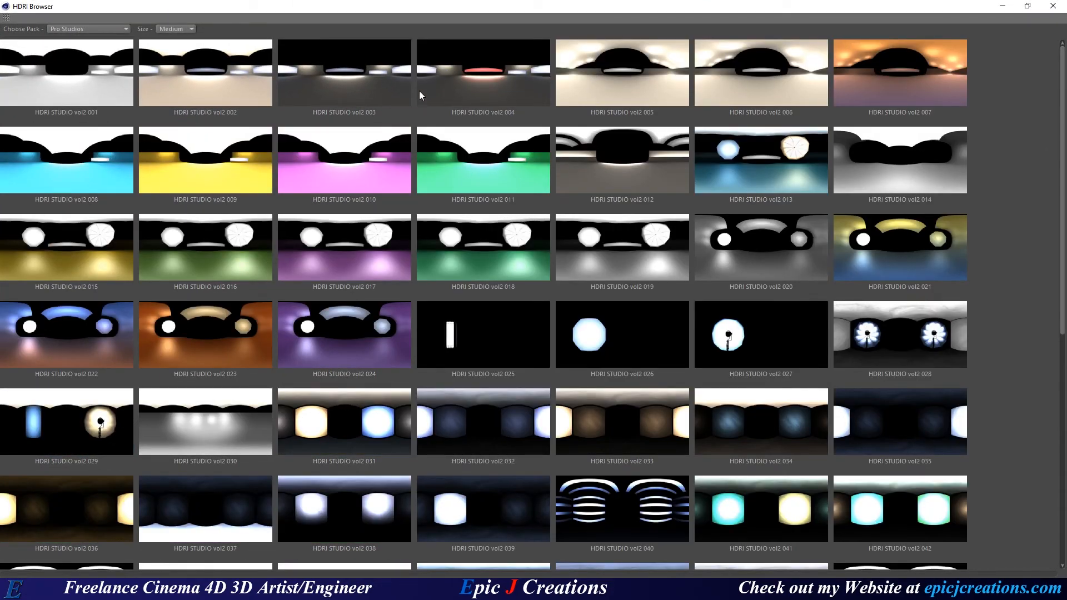
pyautogui.moveTo(458, 7); pyautogui.dragTo(376, 70)
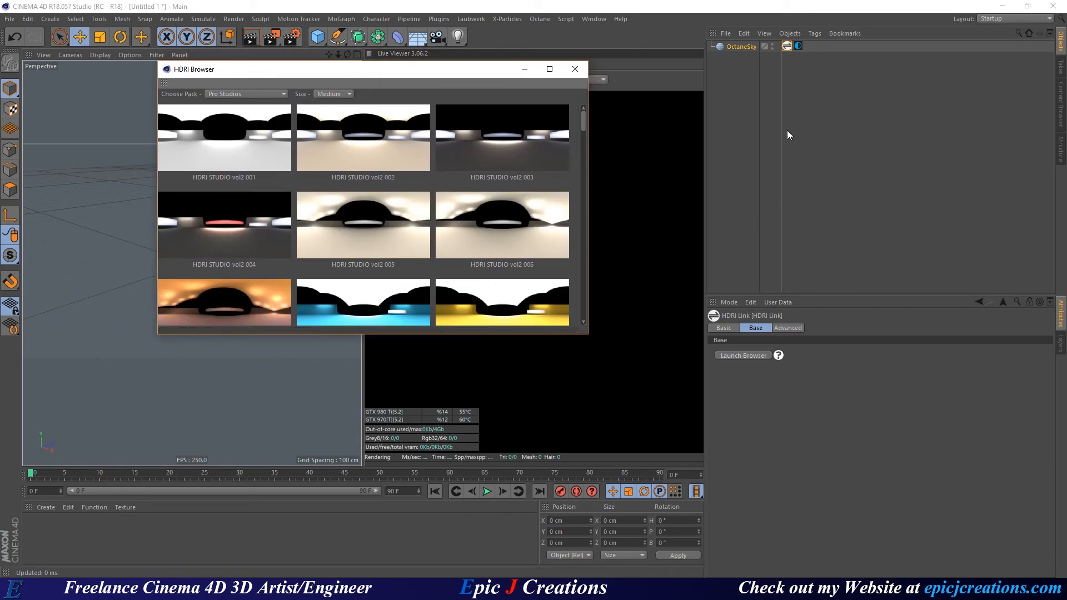
pyautogui.click(798, 46)
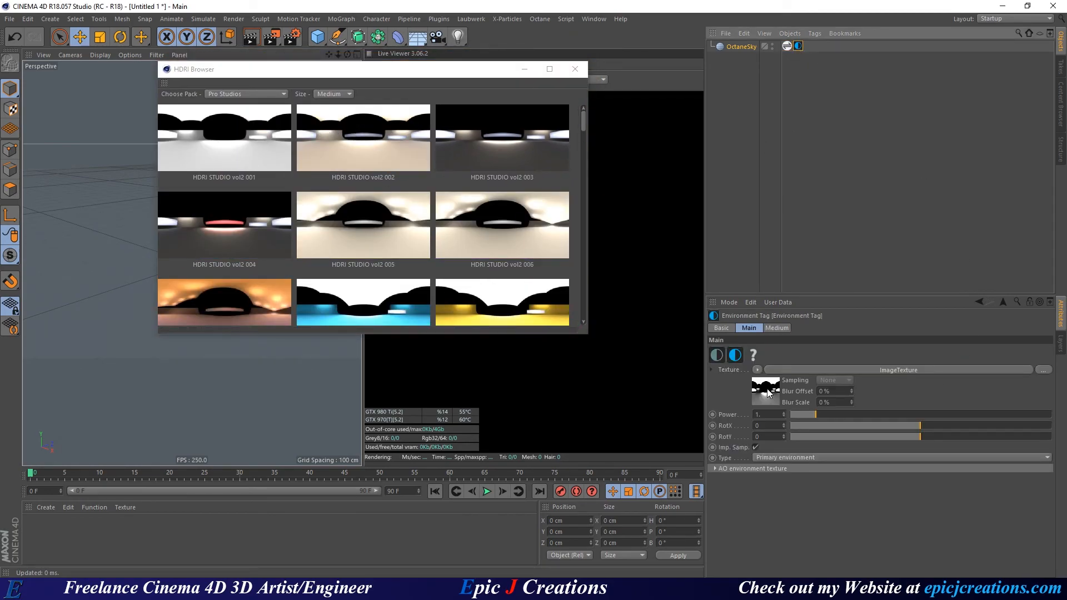
# - Load HDRI STUDIO vol2 006, followed by HDRI STUDIO vol2 044, from the Pro Studios pack into the sky's environment texture
pyautogui.click(513, 231)
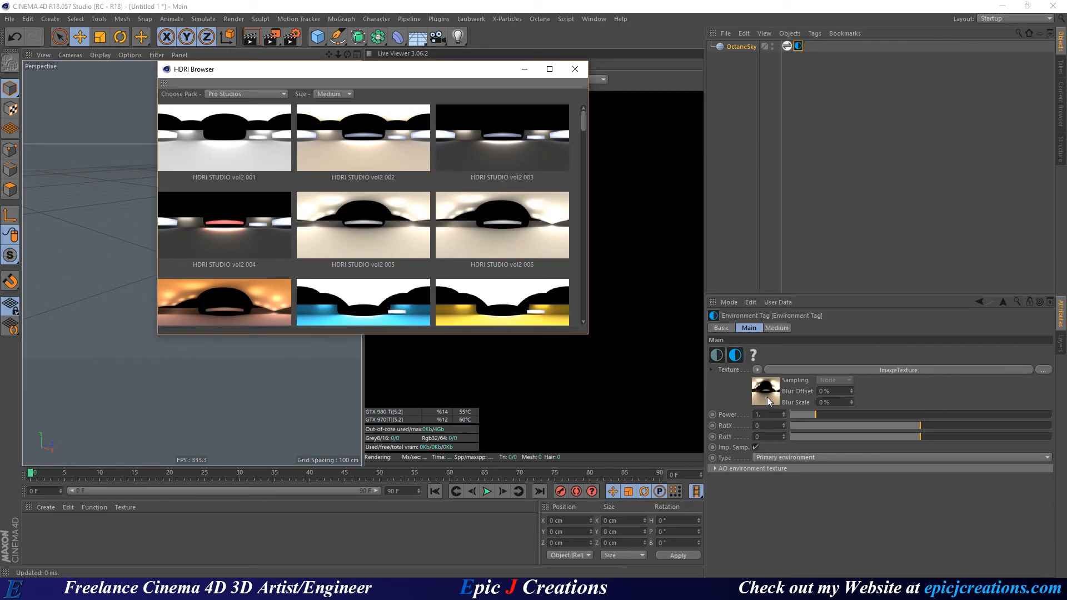
pyautogui.scroll(-13, 425, 246)
pyautogui.click(405, 229)
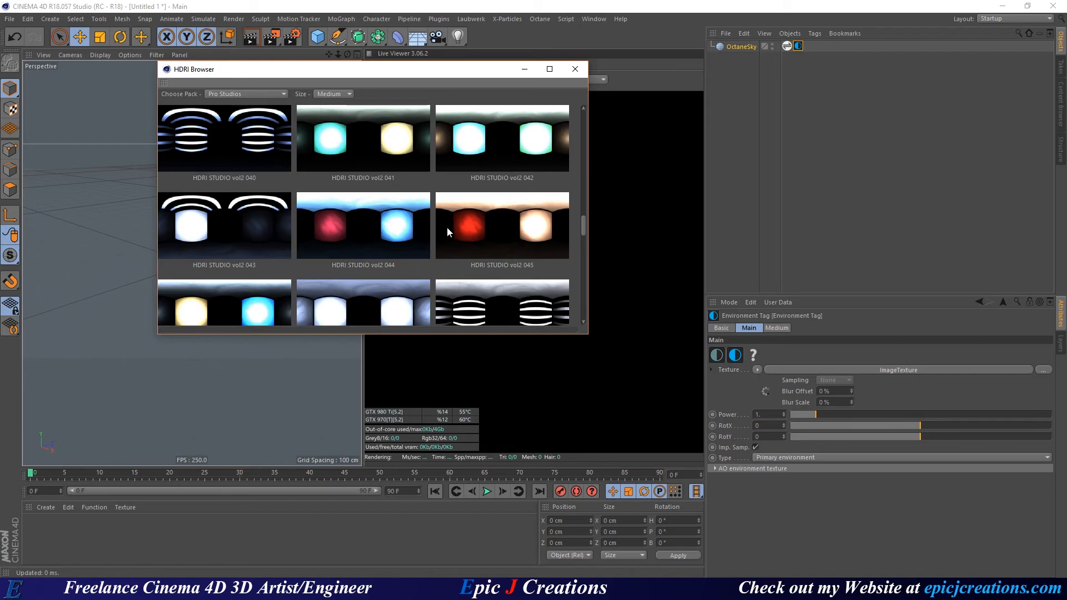
# - Show all HDRI packs in an enlarged HDRI browser and look through the whole collection of thumbnails
pyautogui.scroll(-5, 441, 228)
pyautogui.click(218, 98)
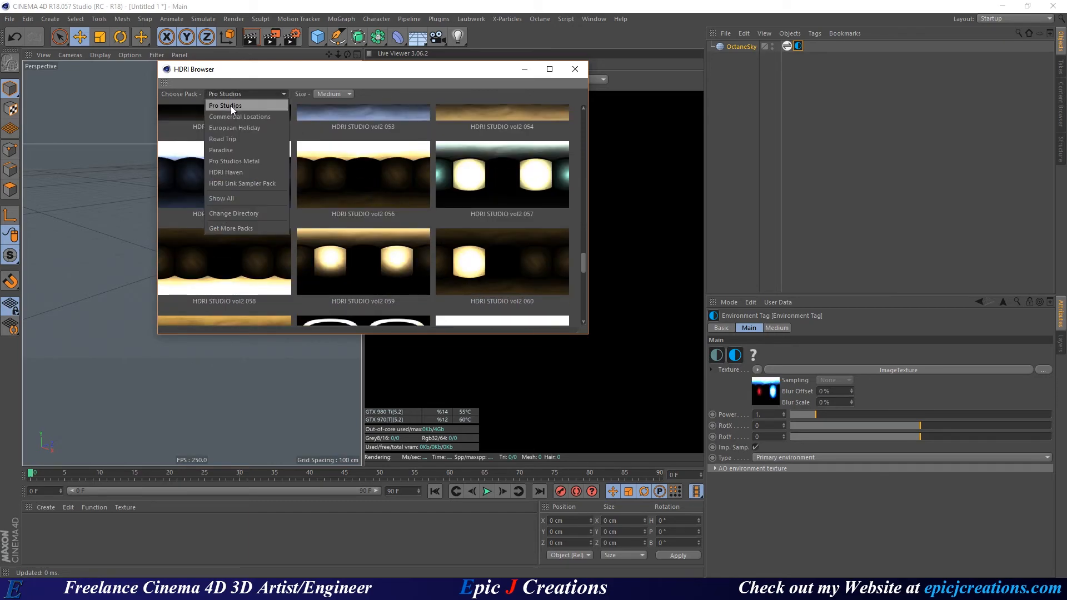
pyautogui.click(255, 201)
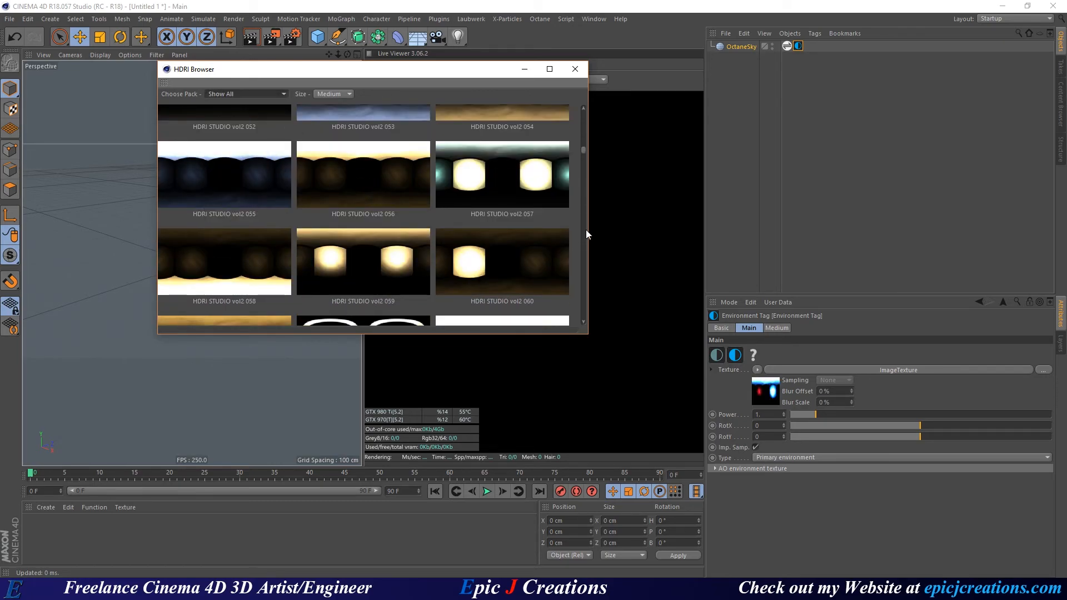
pyautogui.doubleClick(435, 73)
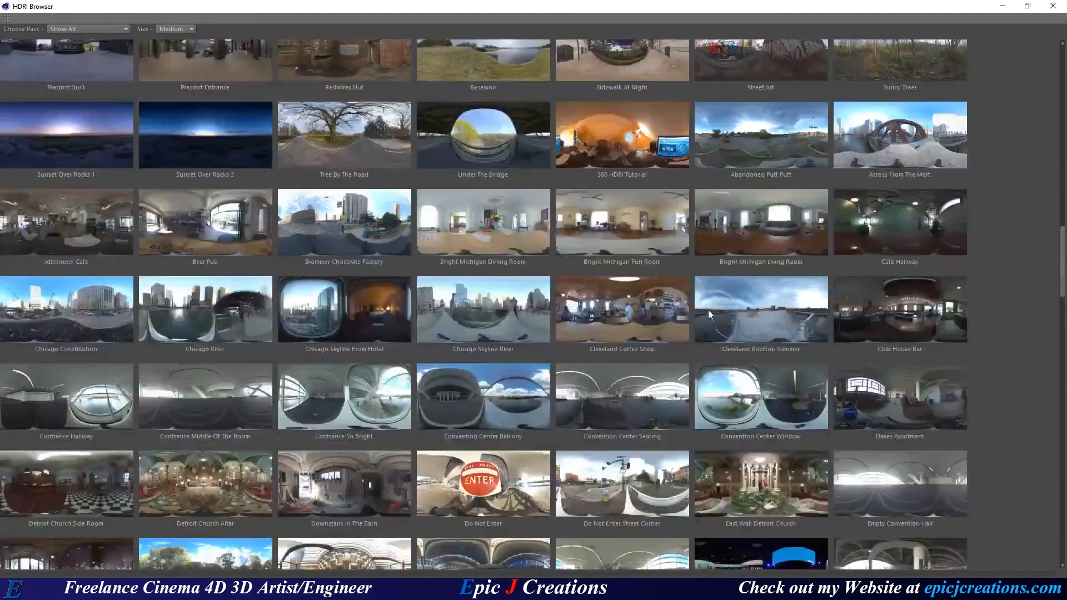
pyautogui.scroll(10, 709, 311)
pyautogui.scroll(-20, 645, 275)
pyautogui.scroll(-8, 647, 256)
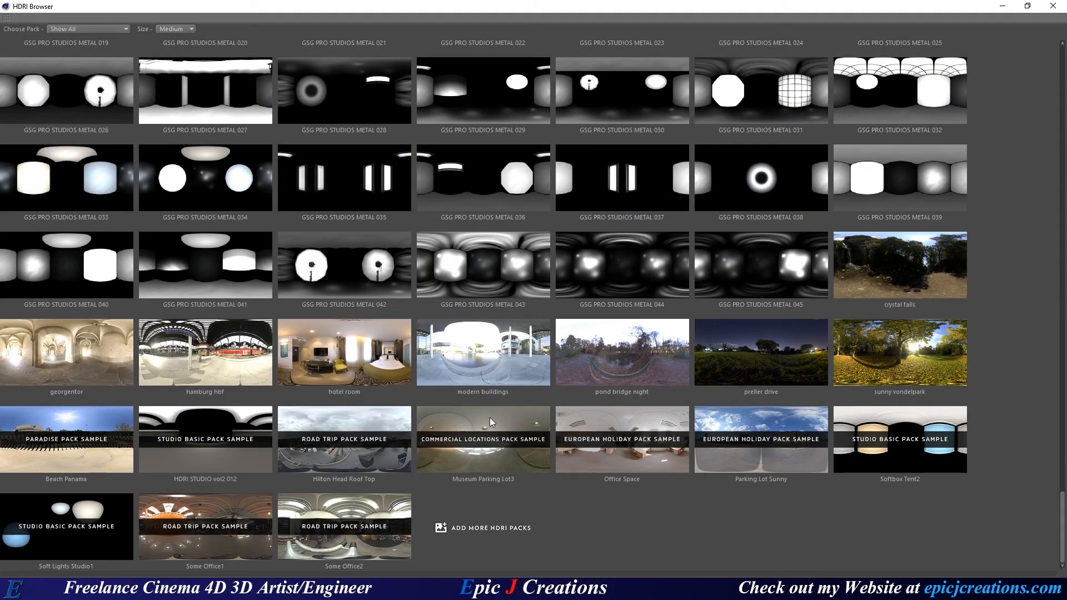
pyautogui.scroll(8, 422, 422)
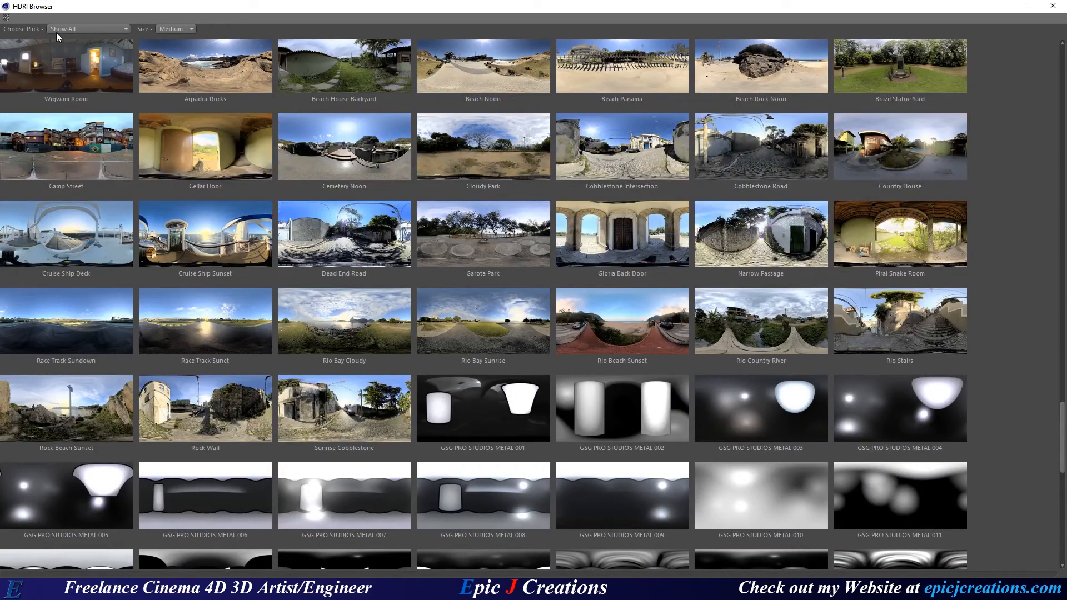
# - Switch the HDRI browser to the HDRI Haven pack and load the georgentor HDRI into the sky's environment texture
pyautogui.click(81, 29)
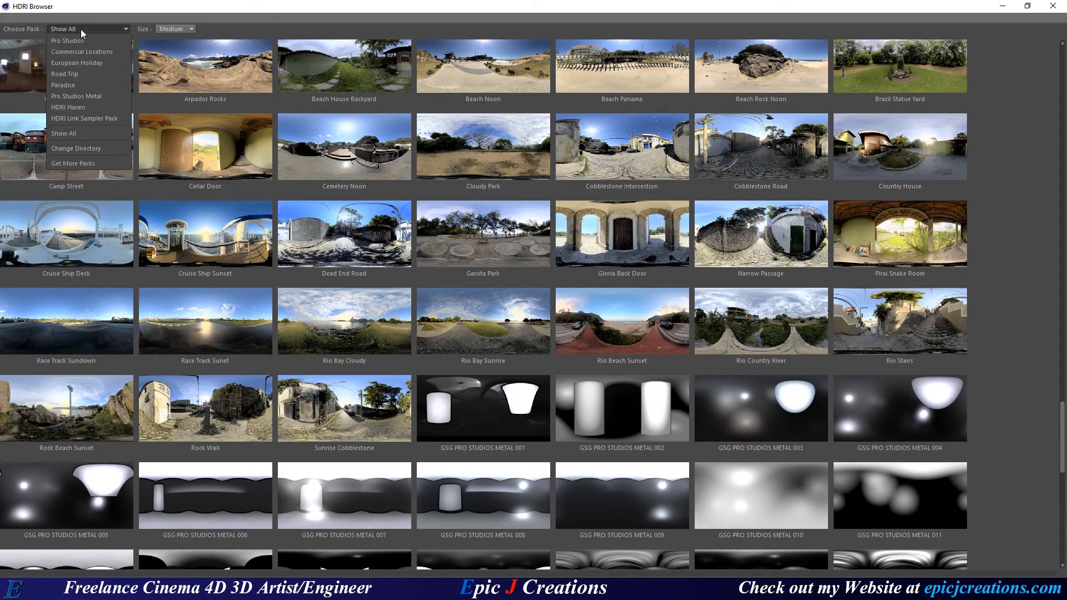
pyautogui.click(88, 108)
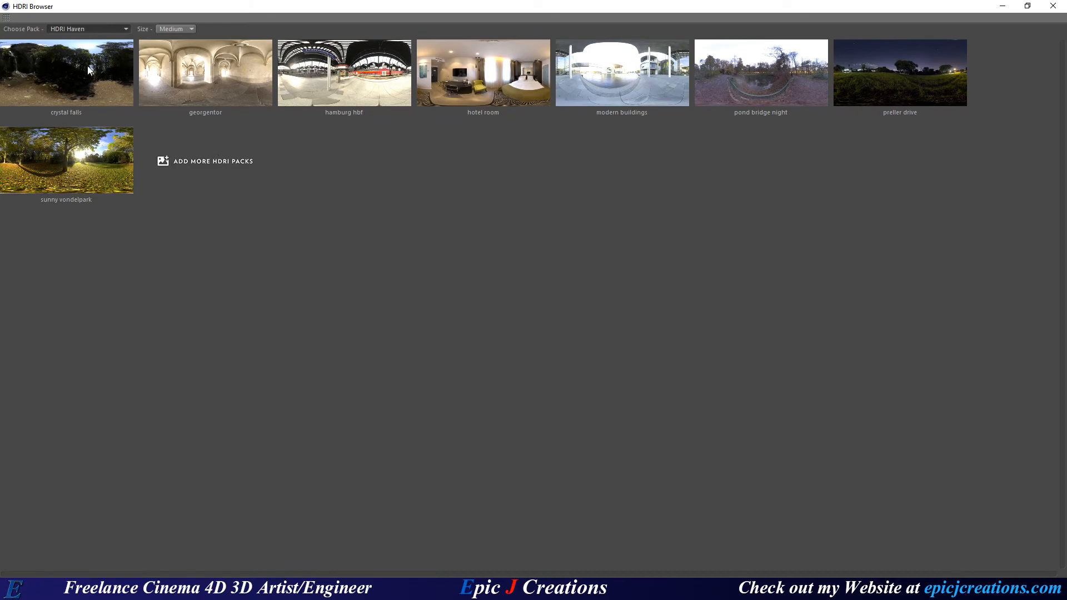
pyautogui.moveTo(452, 6); pyautogui.dragTo(356, 68)
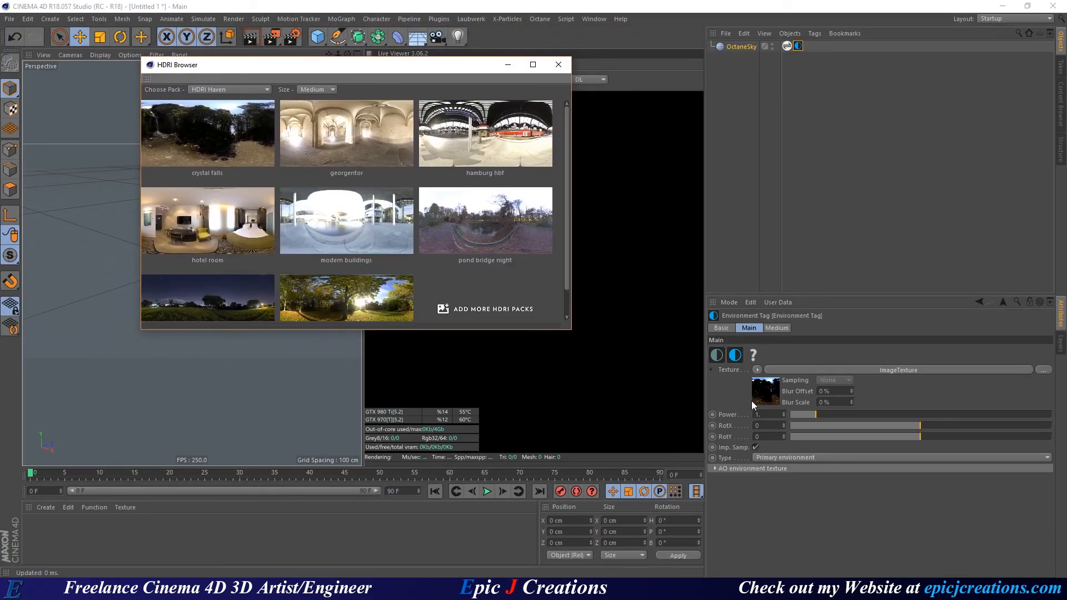
pyautogui.click(328, 146)
pyautogui.moveTo(285, 68); pyautogui.dragTo(390, 128)
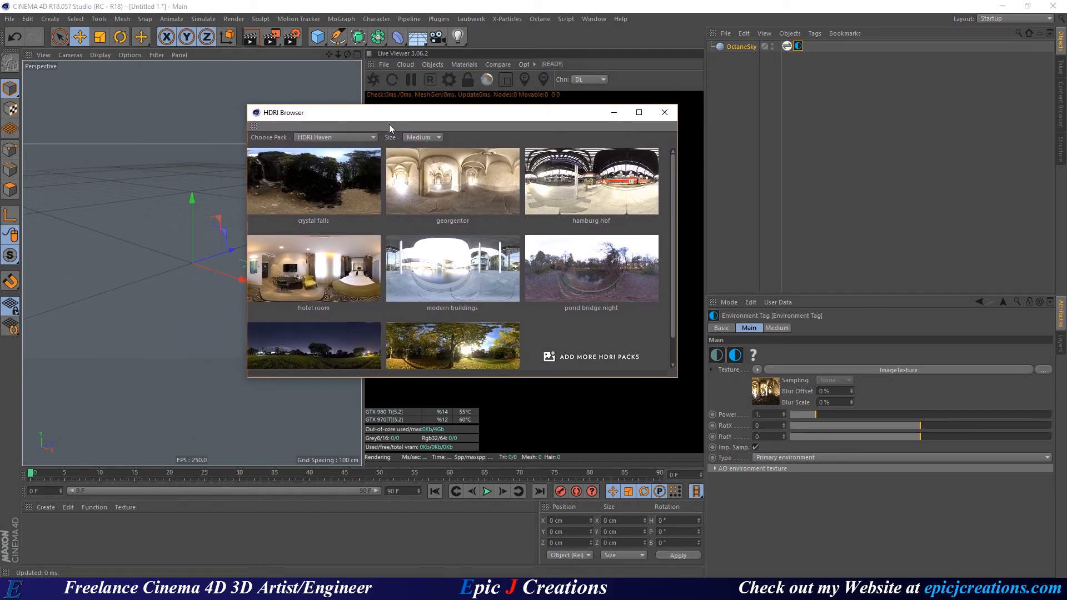
# - Open the Cinema 4D preferences and, from there, the program's preferences folder on disk
pyautogui.click(28, 19)
pyautogui.click(86, 197)
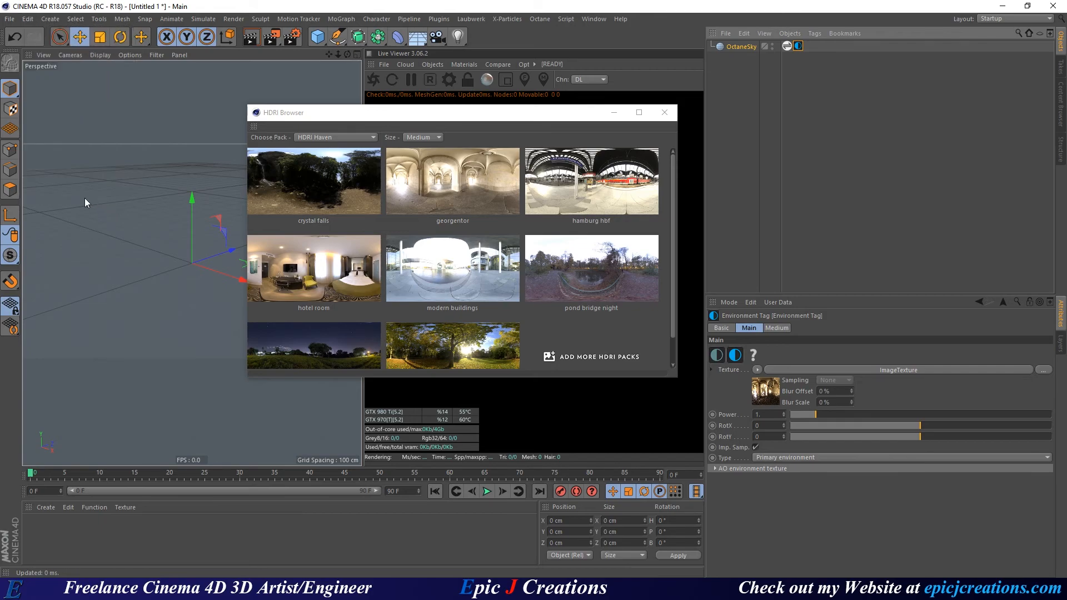
pyautogui.moveTo(138, 71); pyautogui.dragTo(189, 75)
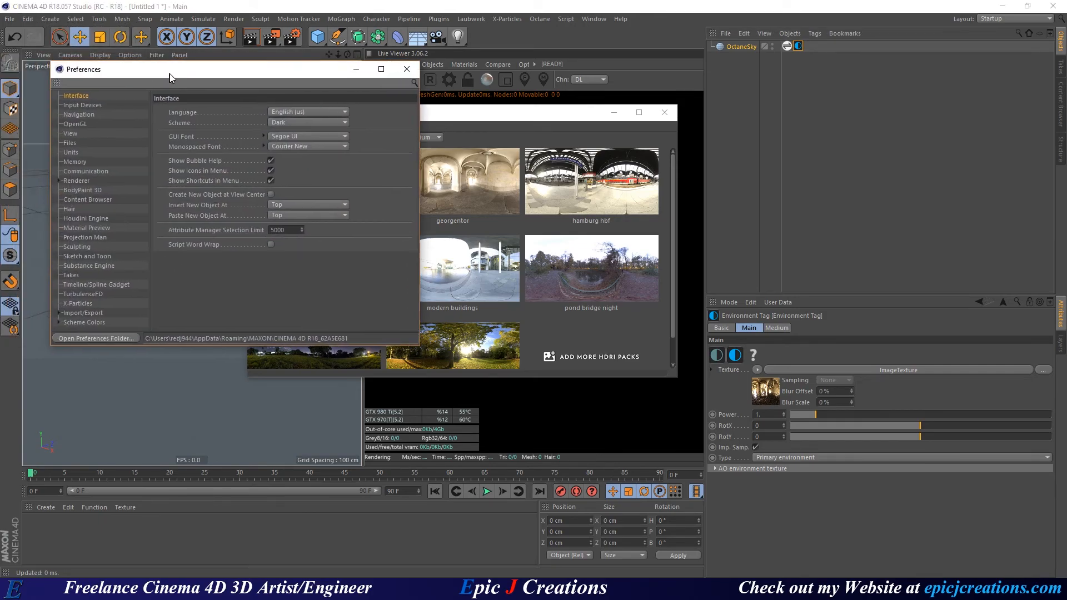
pyautogui.click(114, 336)
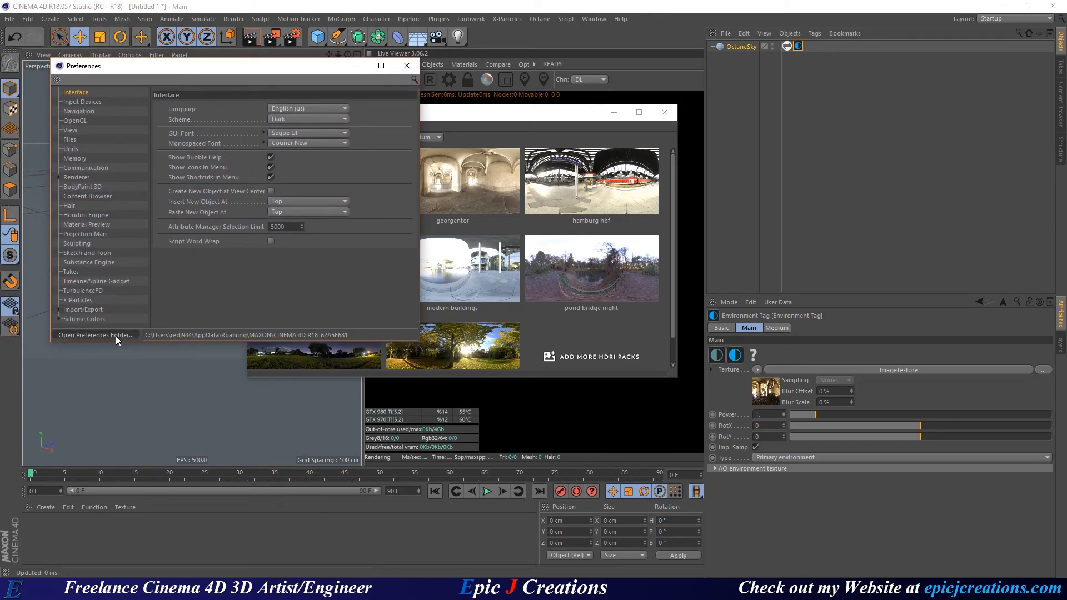
# - Close the preferences and open the Packs folder of HDRI Browser 2.145 within the plugins folder
pyautogui.click(407, 66)
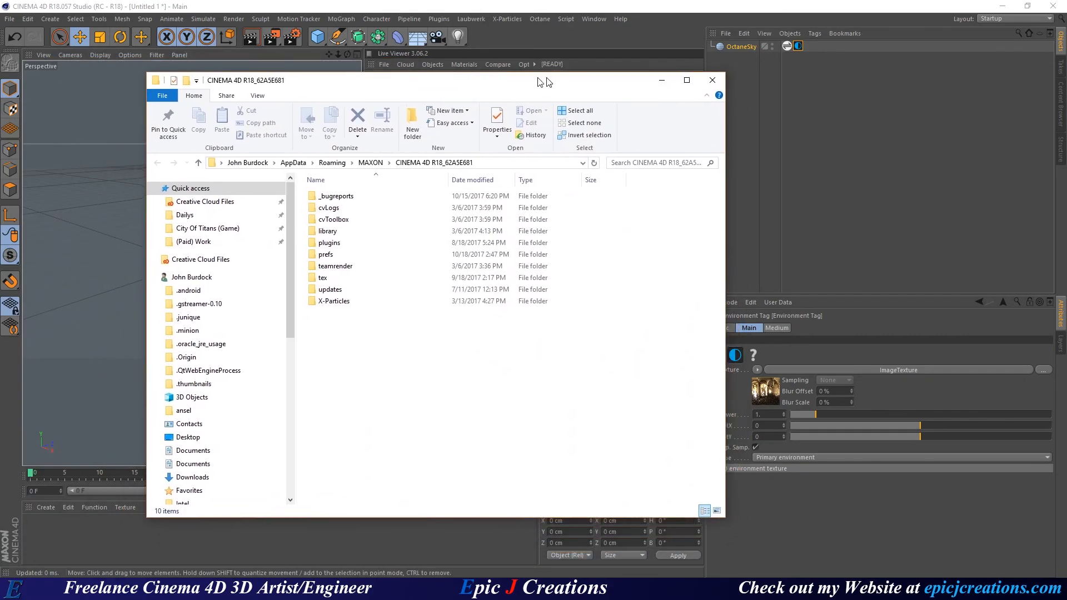
pyautogui.moveTo(570, 78); pyautogui.dragTo(589, 90)
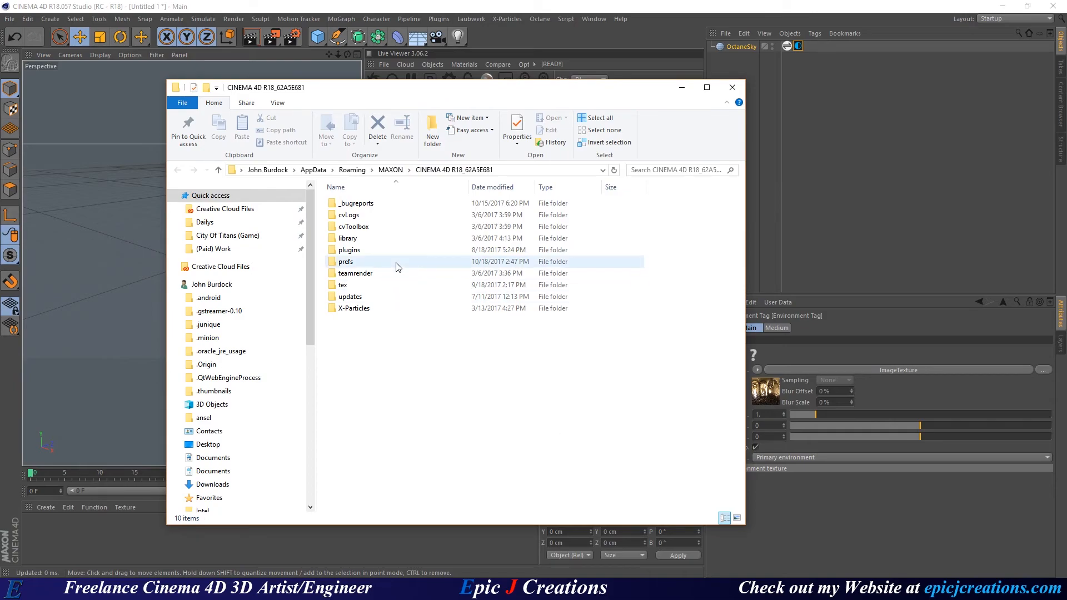
pyautogui.doubleClick(349, 251)
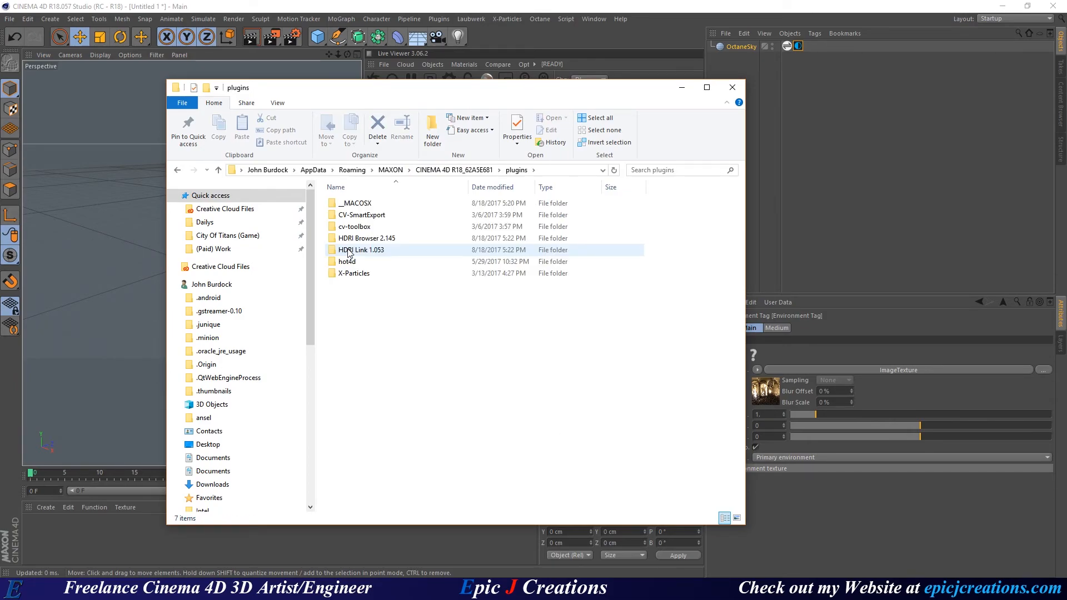
pyautogui.doubleClick(398, 239)
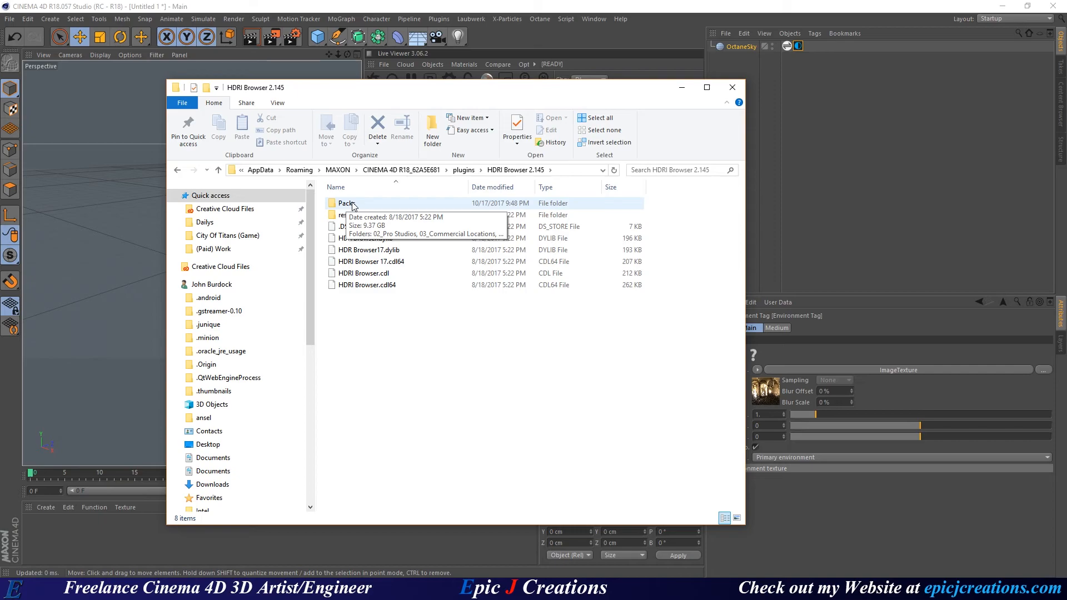
pyautogui.doubleClick(351, 205)
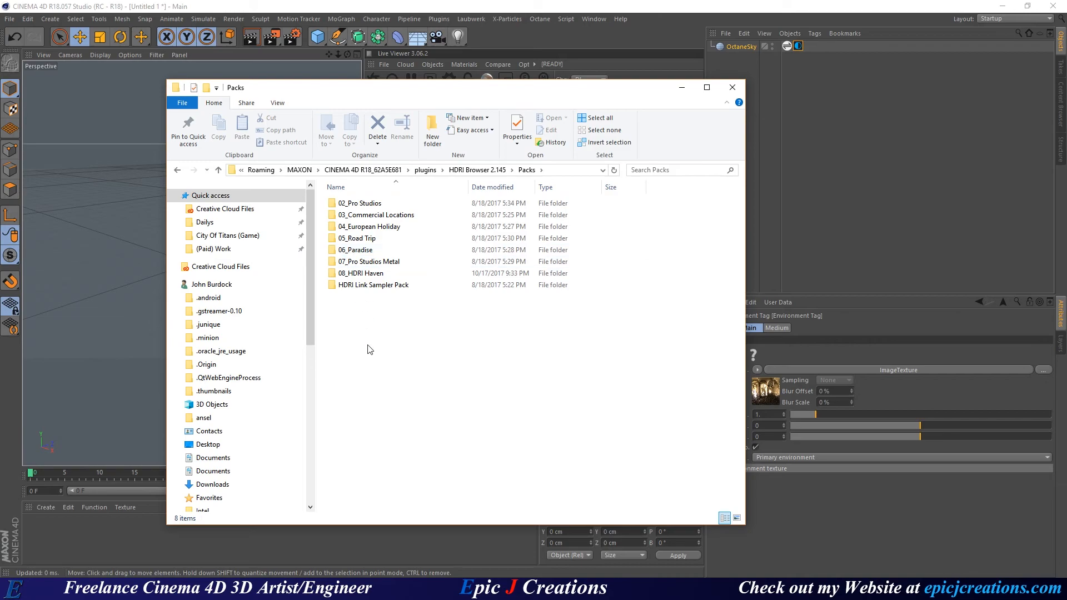
# - Inspect the folder structure of the HDRI Link Sampler Pack and return to the Packs folder
pyautogui.doubleClick(393, 286)
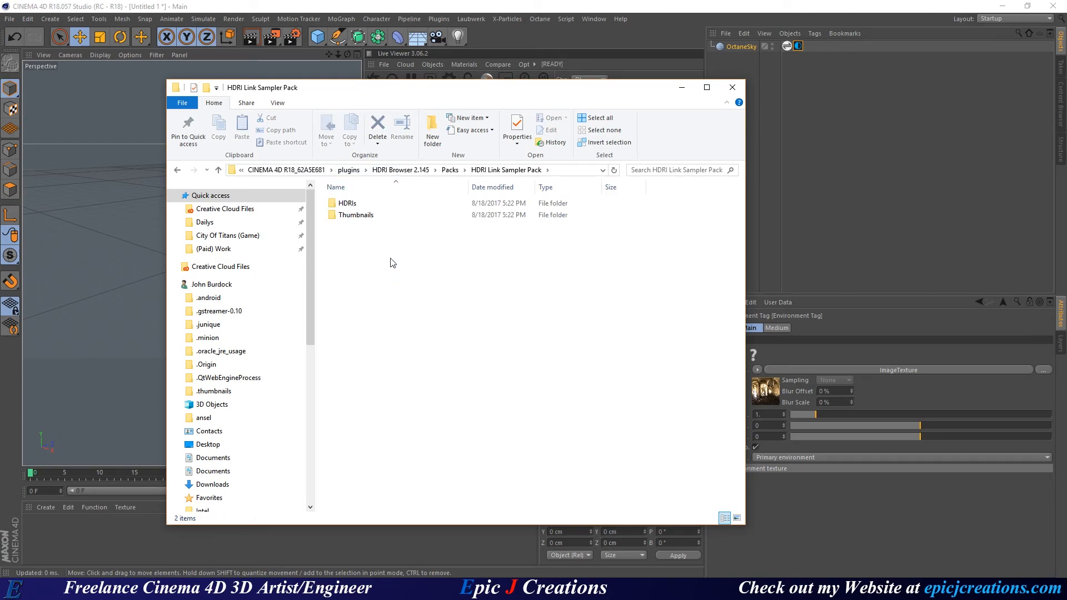
pyautogui.click(450, 170)
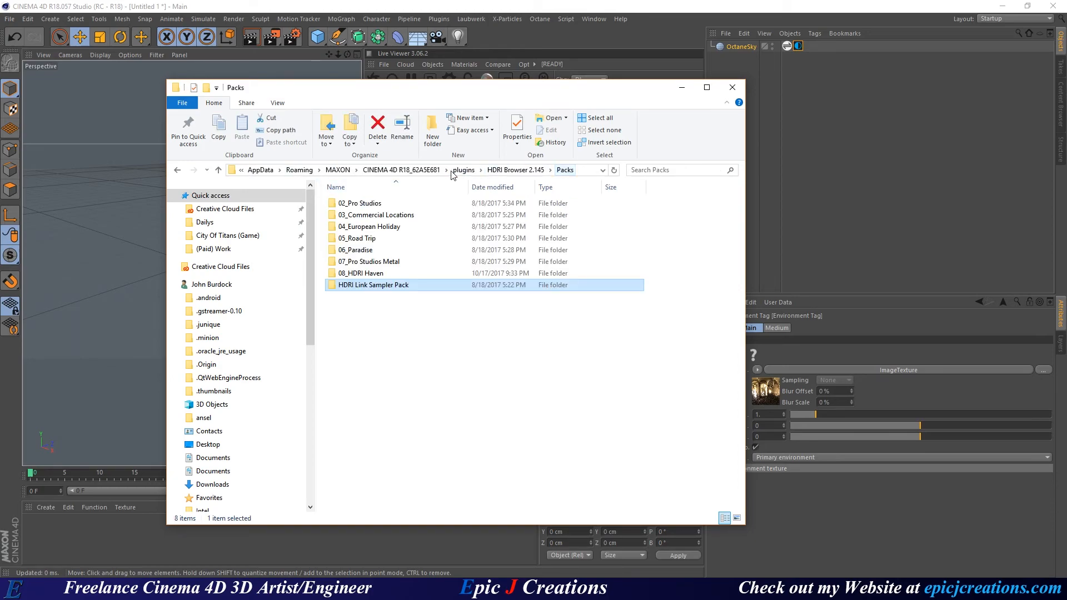
pyautogui.click(366, 325)
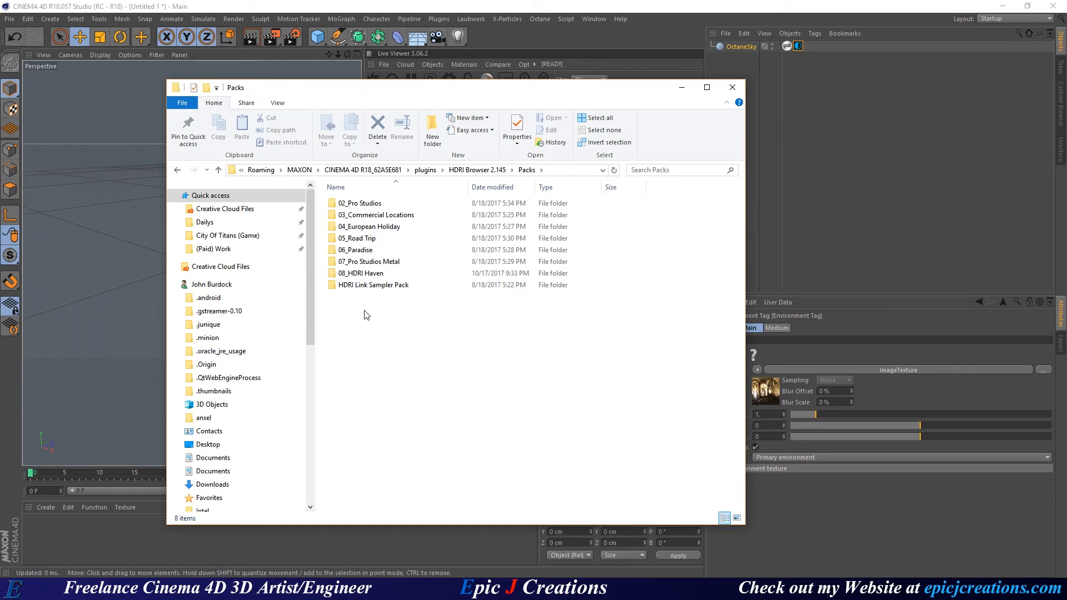
# - Create a new folder named 09_Test in the Packs folder
pyautogui.rightClick(366, 315)
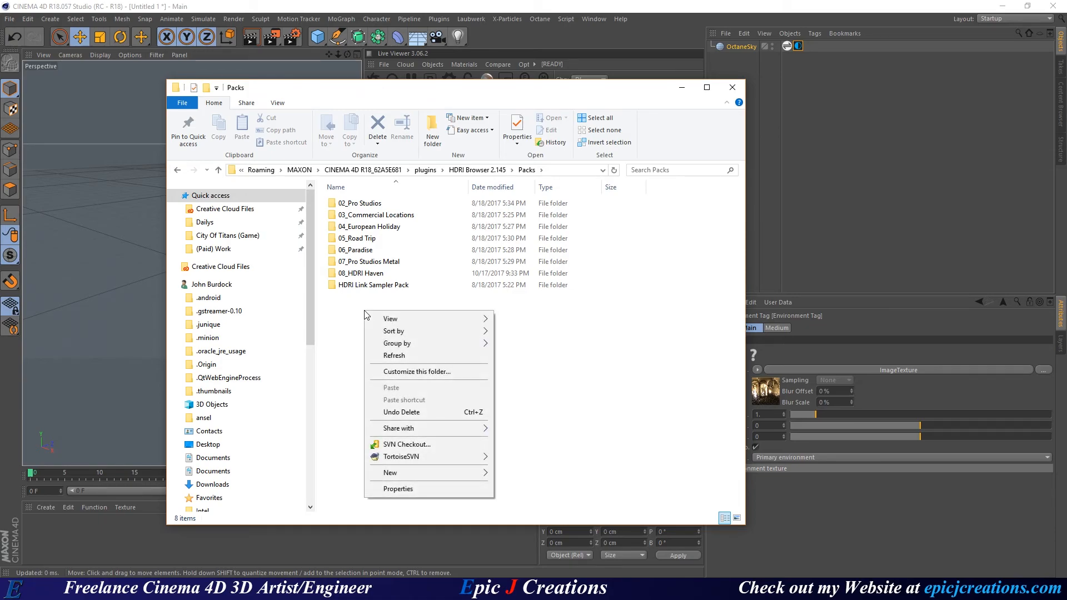
pyautogui.moveTo(442, 472)
pyautogui.click(514, 473)
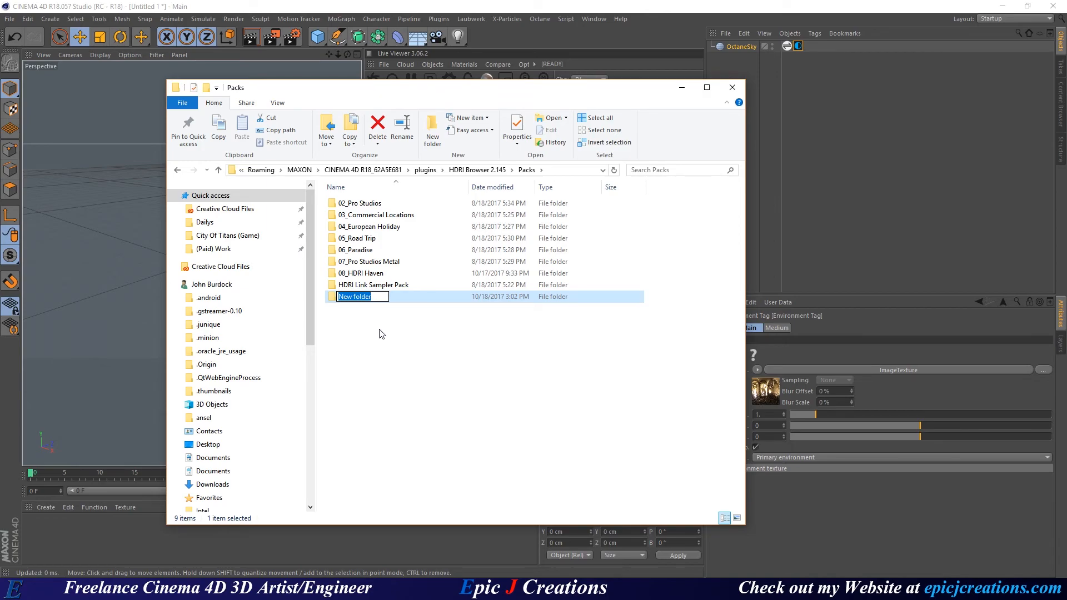
pyautogui.write('09_')
pyautogui.write('st')
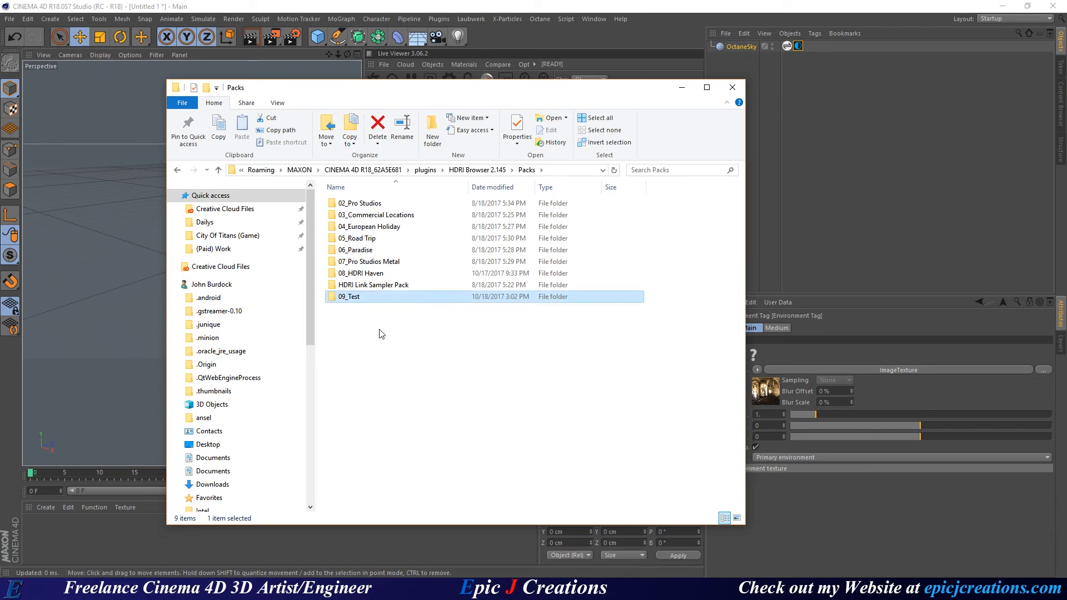
pyautogui.press('Return')
pyautogui.click(378, 340)
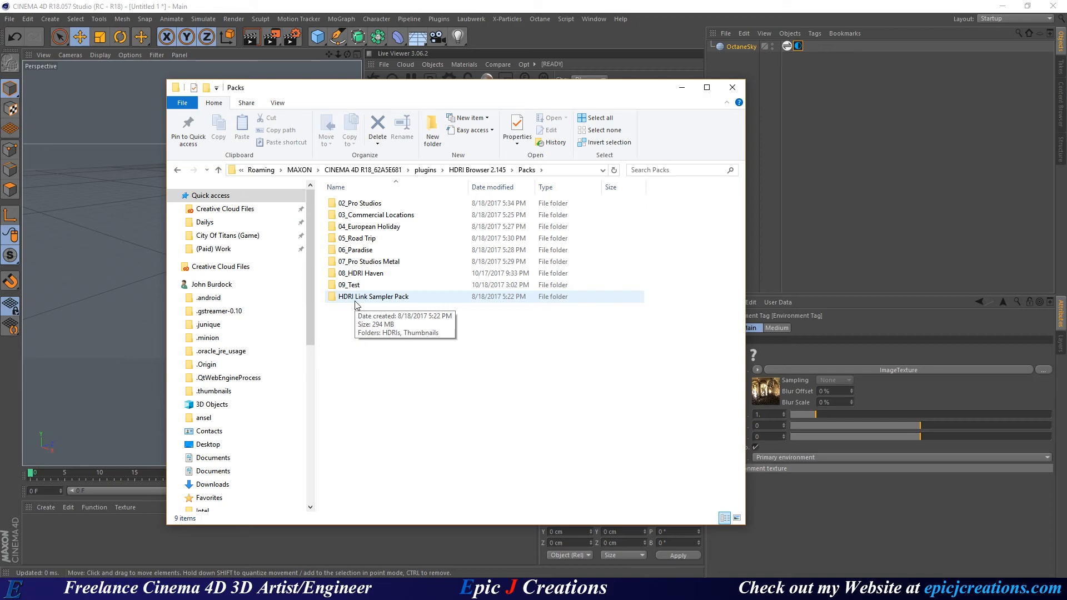
# - Copy the HDRIs and Thumbnails folders from HDRI Link Sampler Pack into the 09_Test folder
pyautogui.doubleClick(373, 297)
pyautogui.moveTo(391, 240); pyautogui.dragTo(331, 202)
pyautogui.rightClick(356, 203)
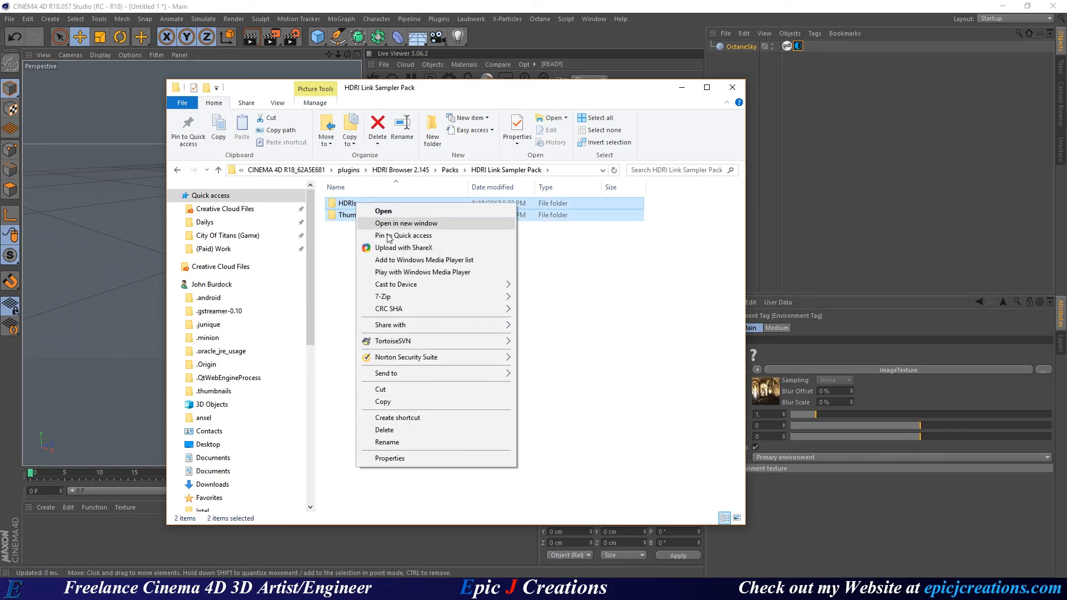
pyautogui.click(393, 401)
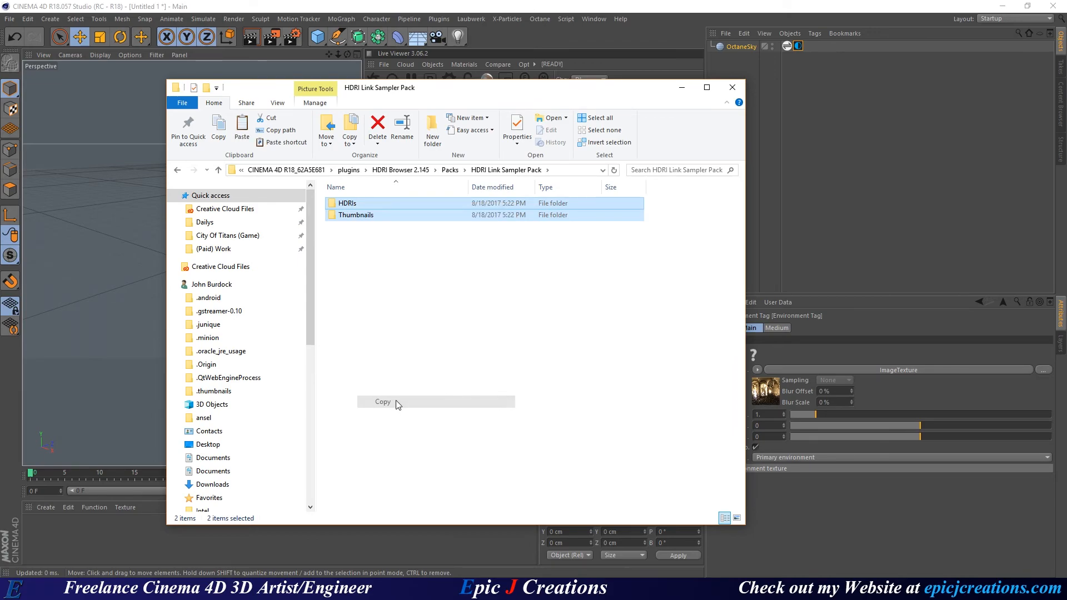
pyautogui.click(451, 170)
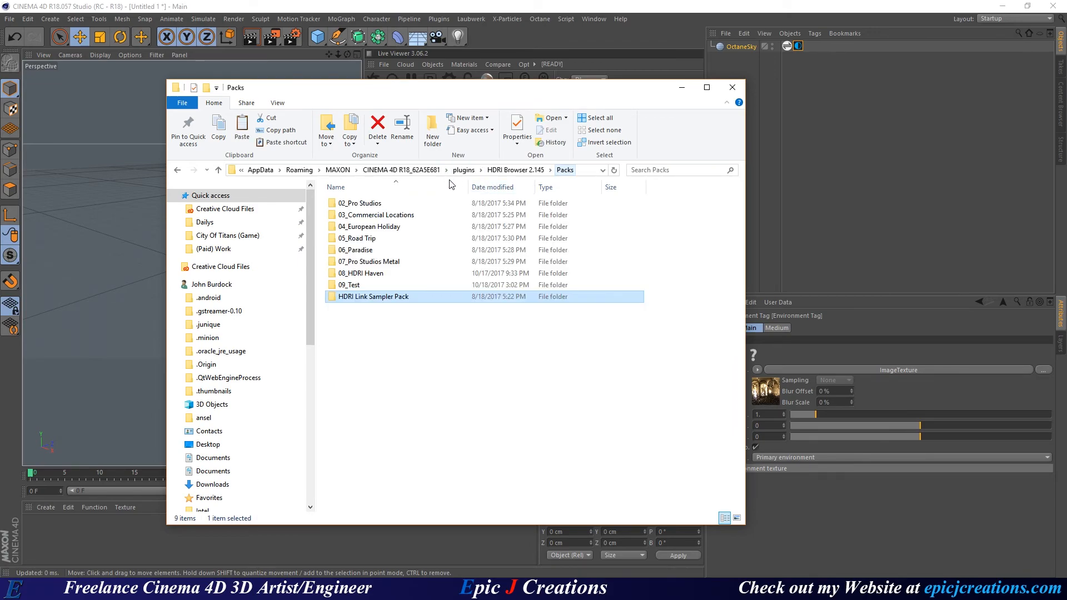
pyautogui.doubleClick(358, 288)
pyautogui.rightClick(383, 267)
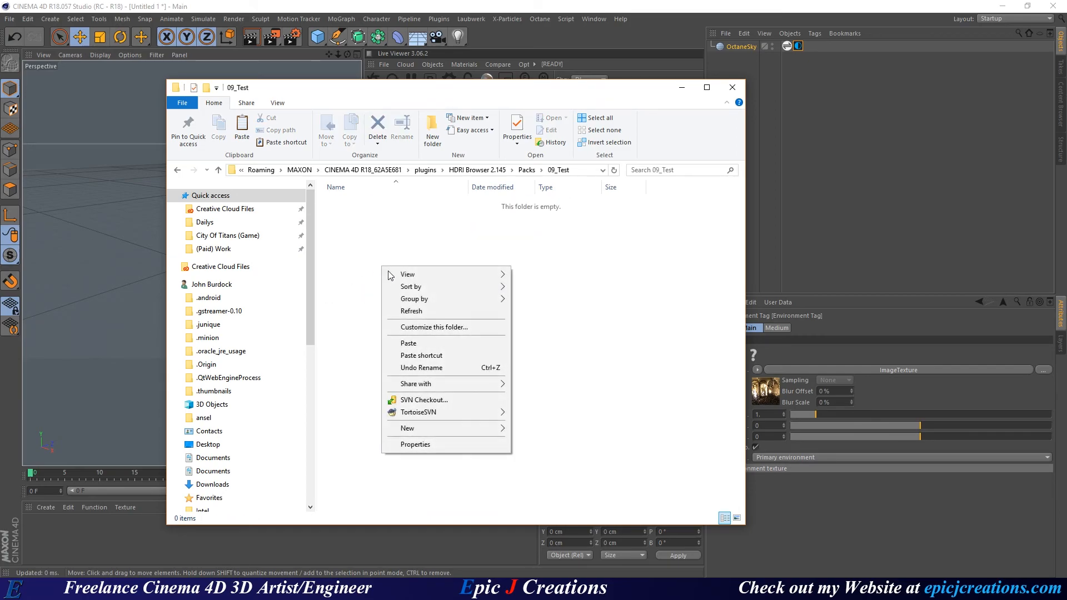
pyautogui.click(417, 342)
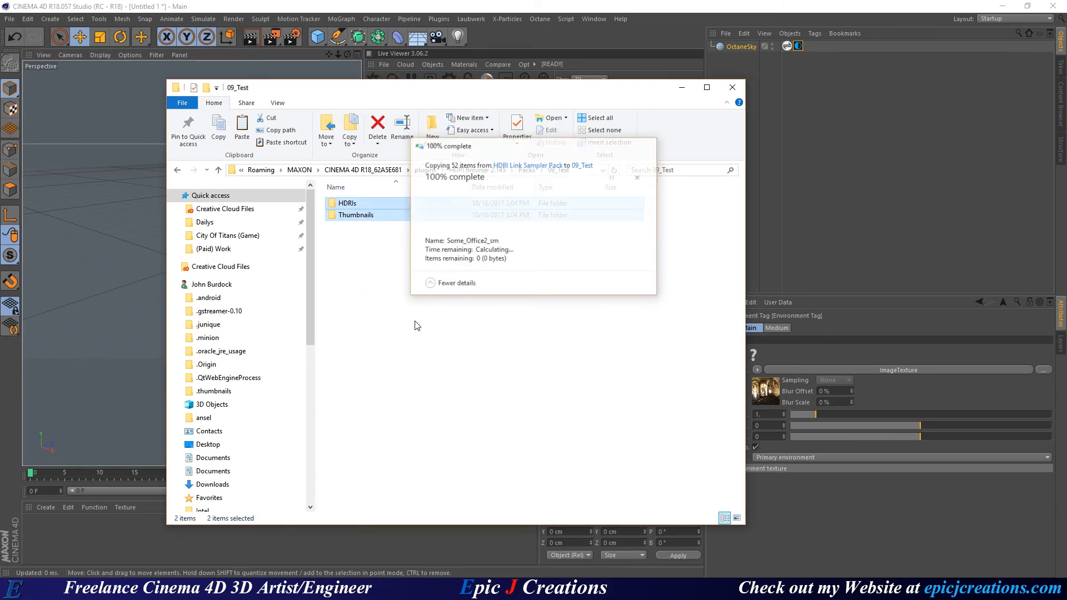
# - Delete all EXR files from the HDRIs folder of 09_Test and go back to the 09_Test folder
pyautogui.doubleClick(351, 204)
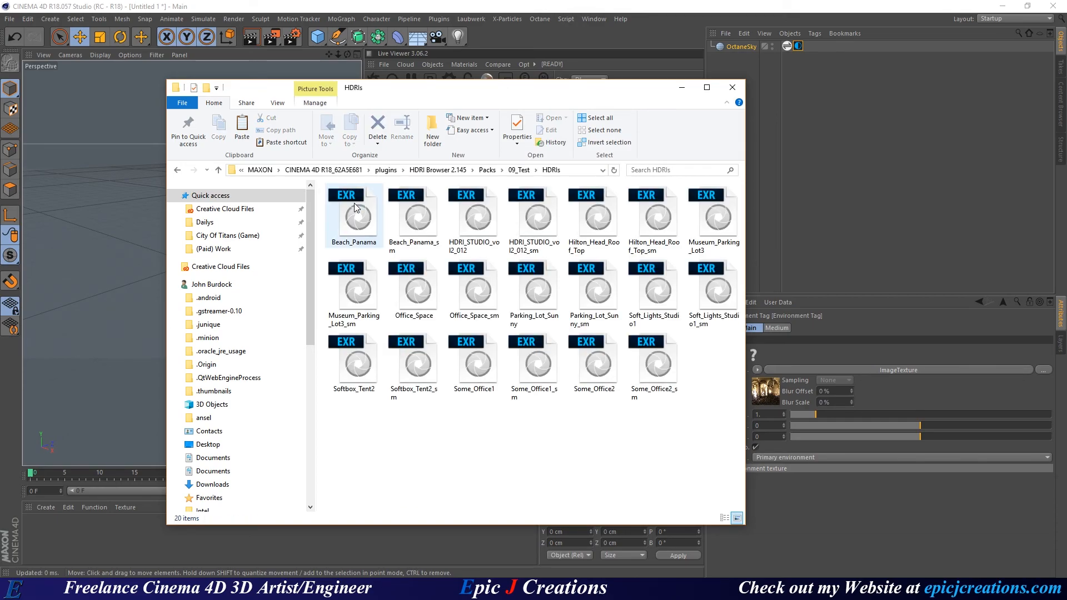
pyautogui.click(355, 202)
pyautogui.keyDown('shift'); pyautogui.click(649, 368); pyautogui.keyUp('shift')
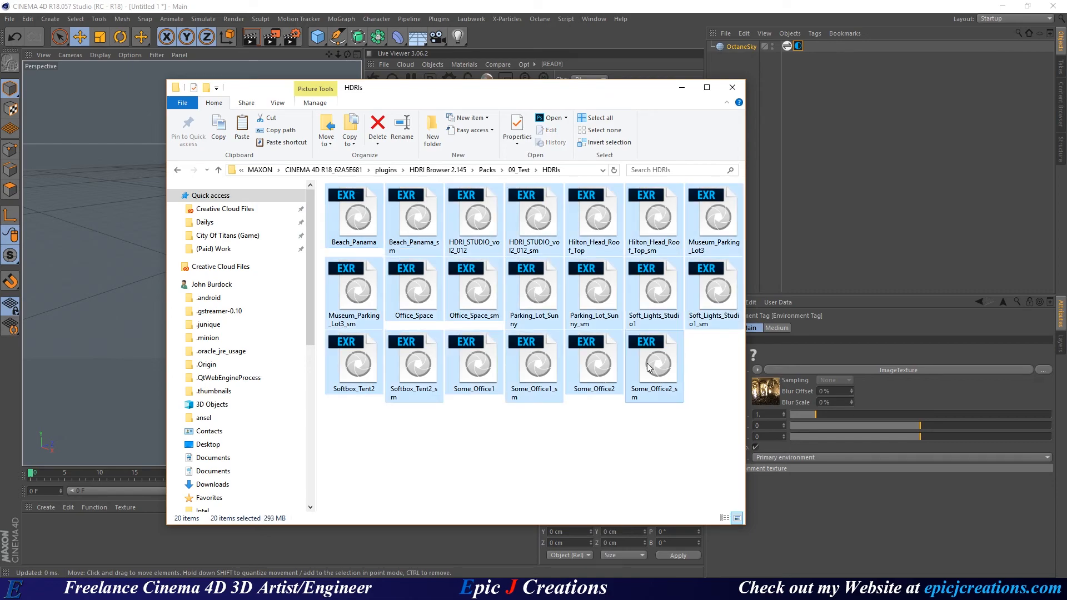
pyautogui.press('Delete')
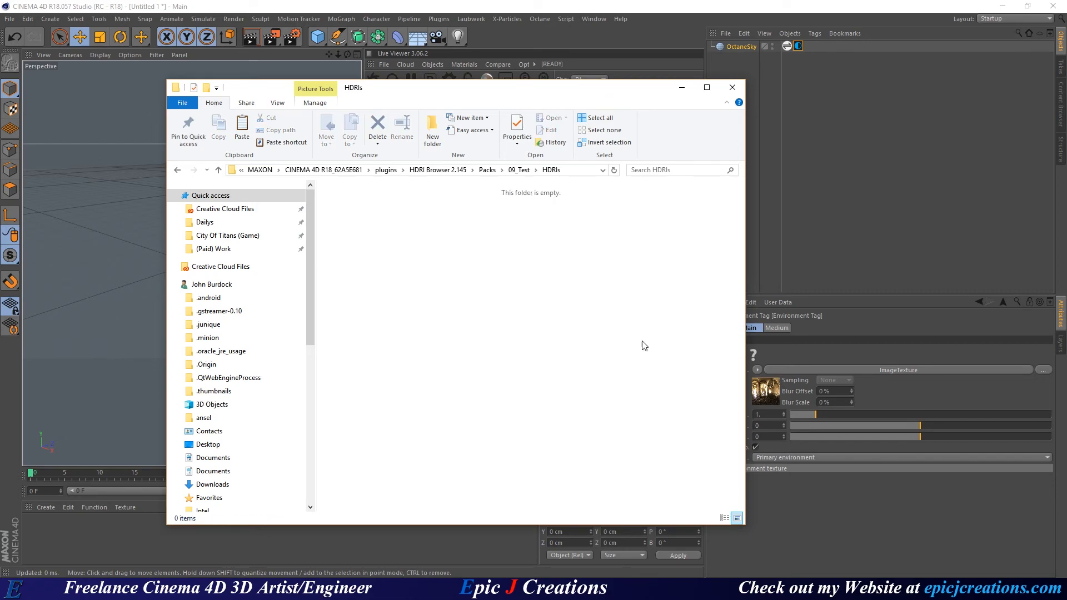
pyautogui.click(518, 170)
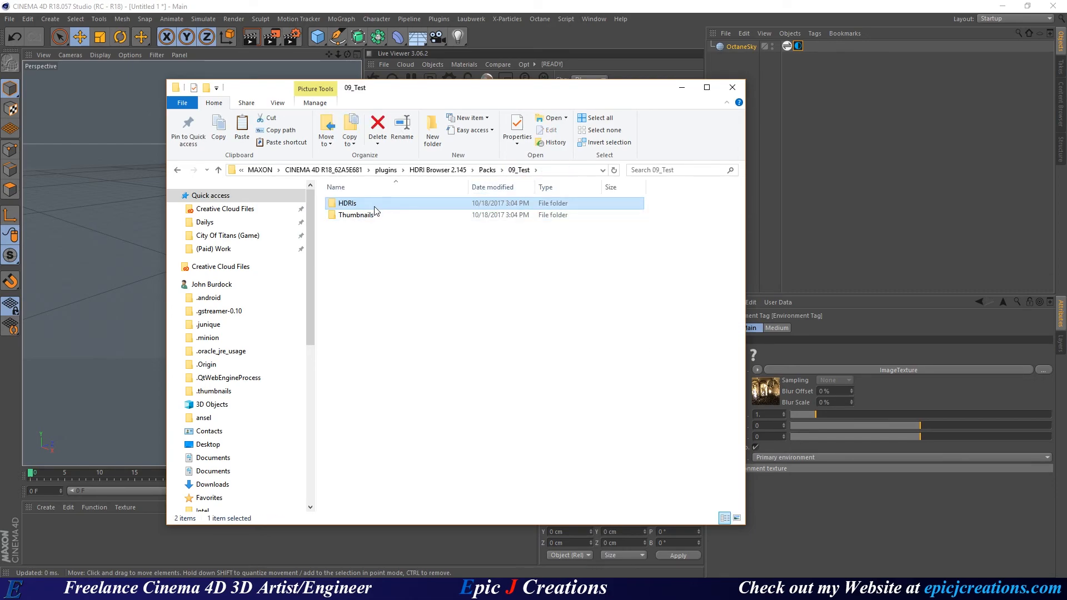
# - Delete all images from the Thumbnails folder of 09_Test and go back up to the Packs folder
pyautogui.click(358, 216)
pyautogui.doubleClick(359, 217)
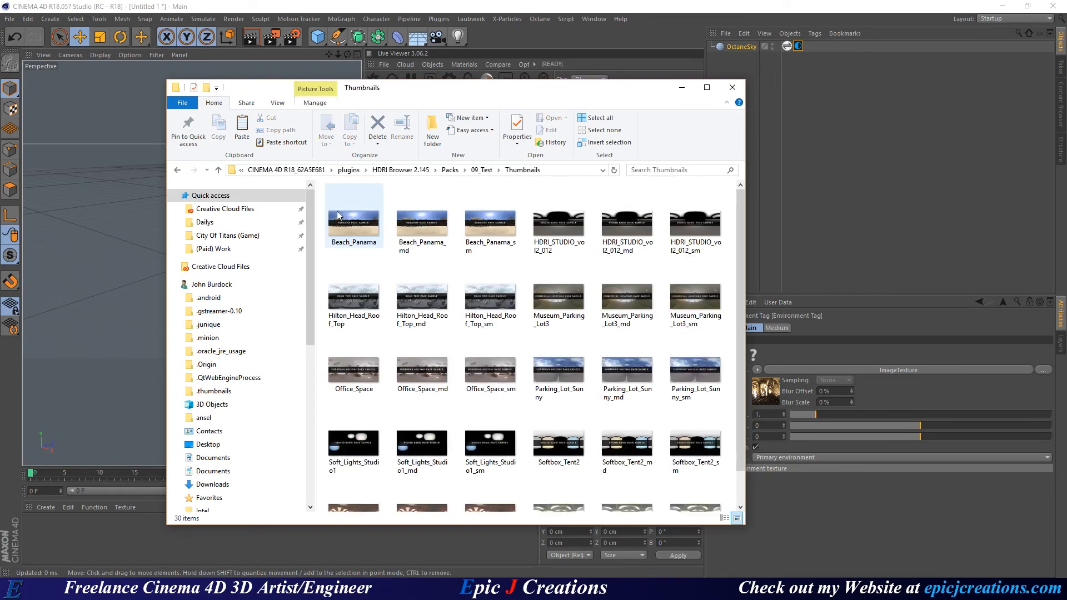
pyautogui.scroll(-1, 559, 311)
pyautogui.hotkey('ctrl', 'a')
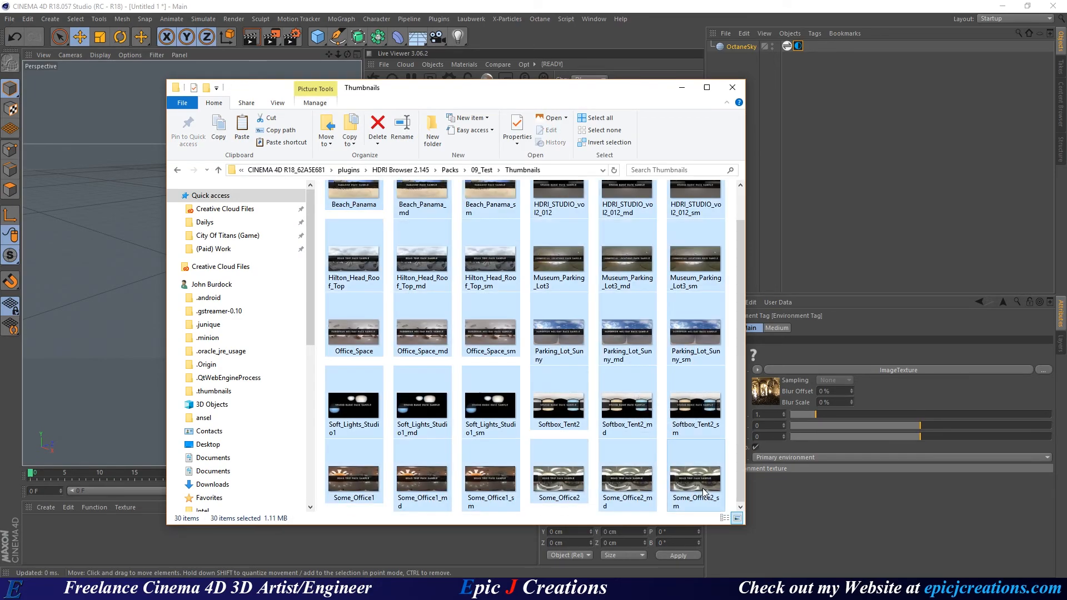
pyautogui.press('Delete')
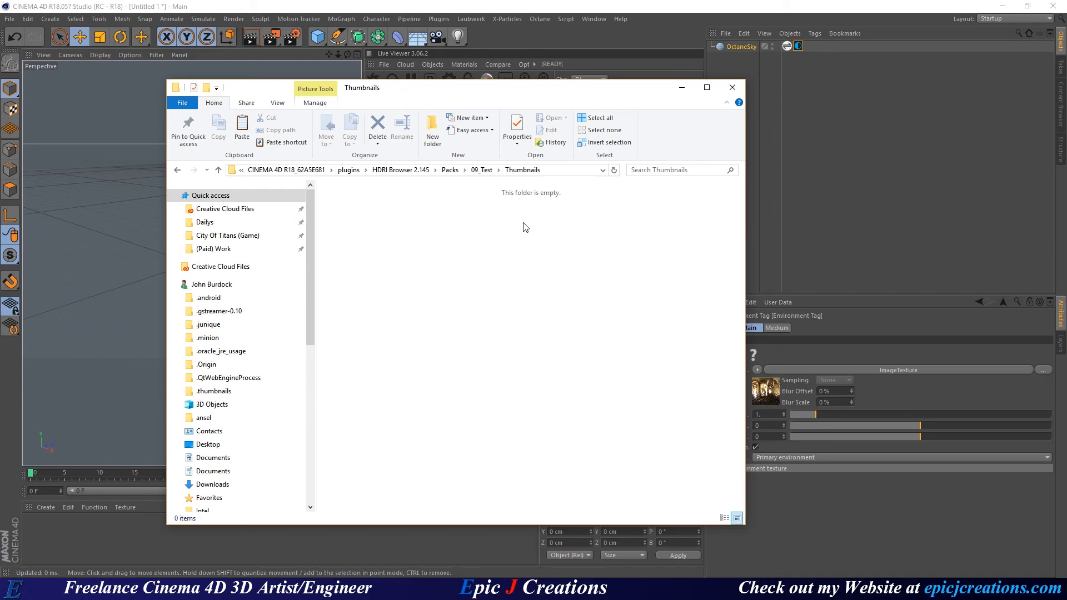
pyautogui.click(481, 170)
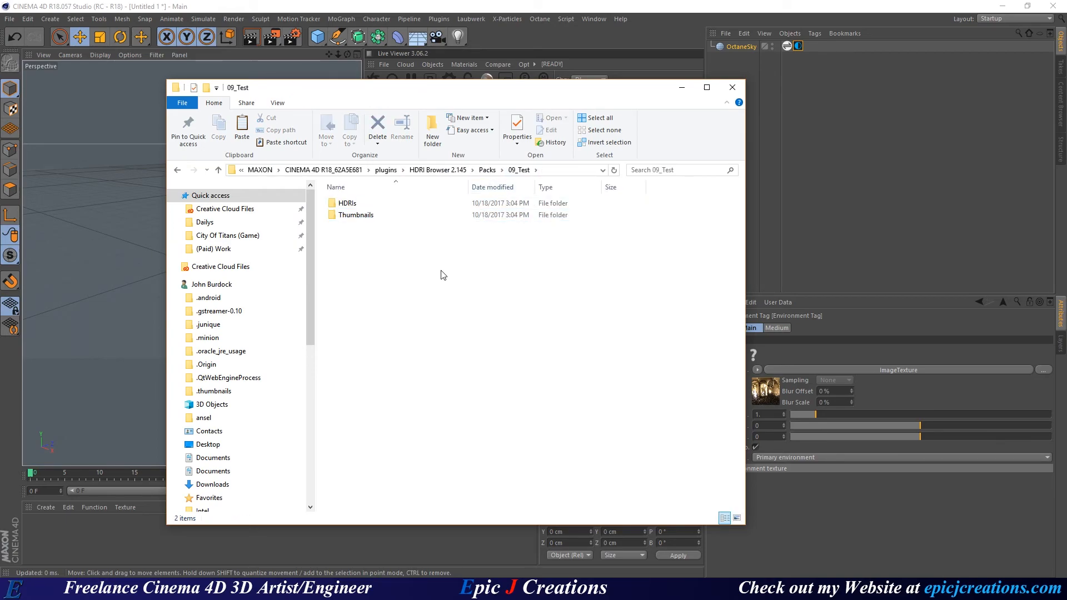
pyautogui.click(486, 170)
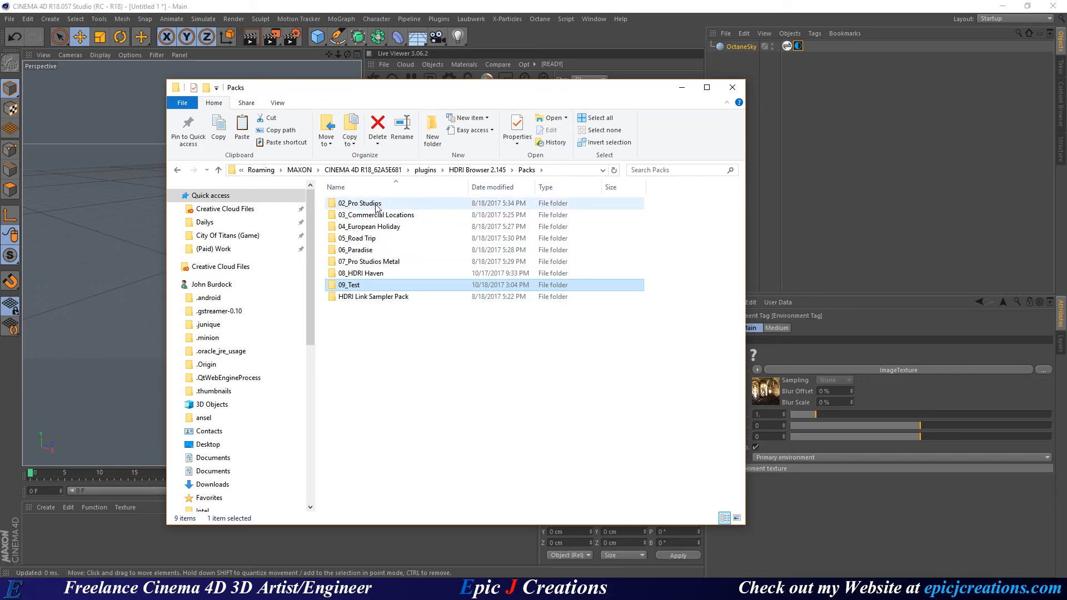
# - View the HDRI Link Sampler Pack in the HDRI browser, close the browser and return to the Packs folder window
pyautogui.moveTo(480, 92); pyautogui.dragTo(503, 95)
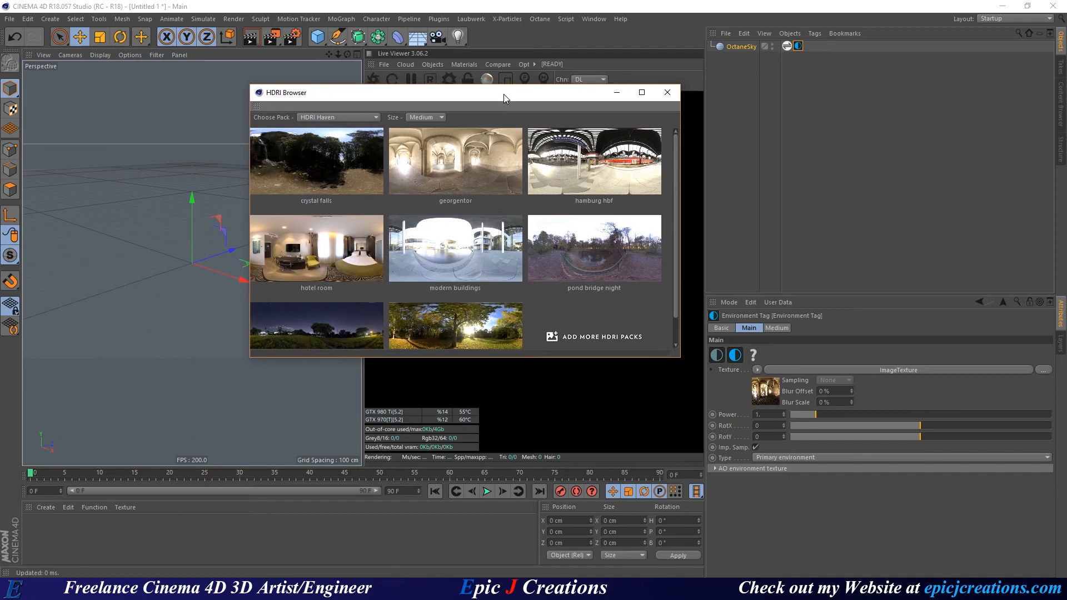
pyautogui.click(345, 118)
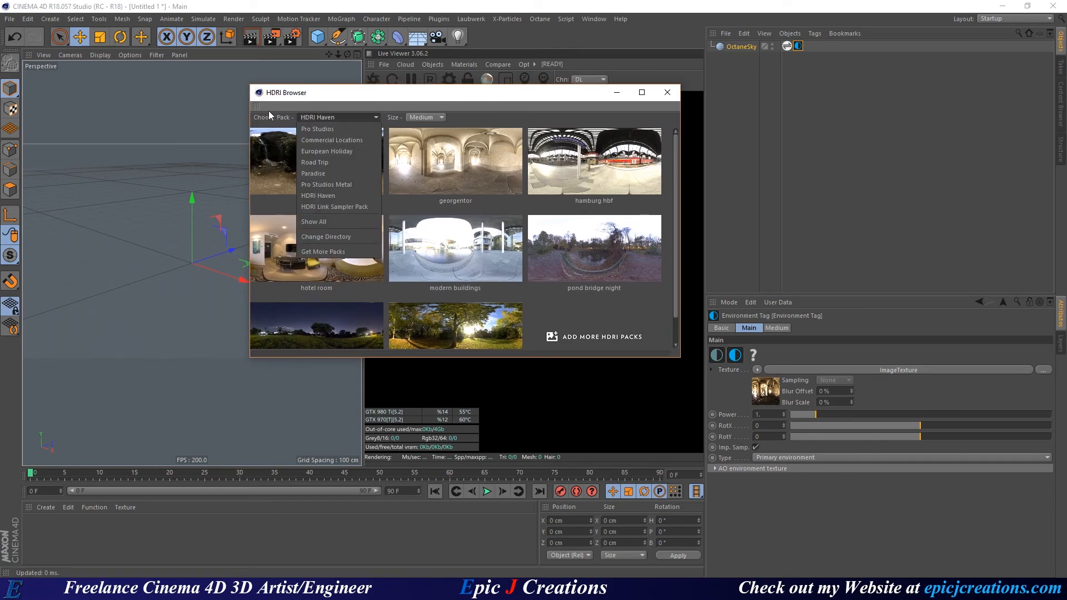
pyautogui.click(345, 206)
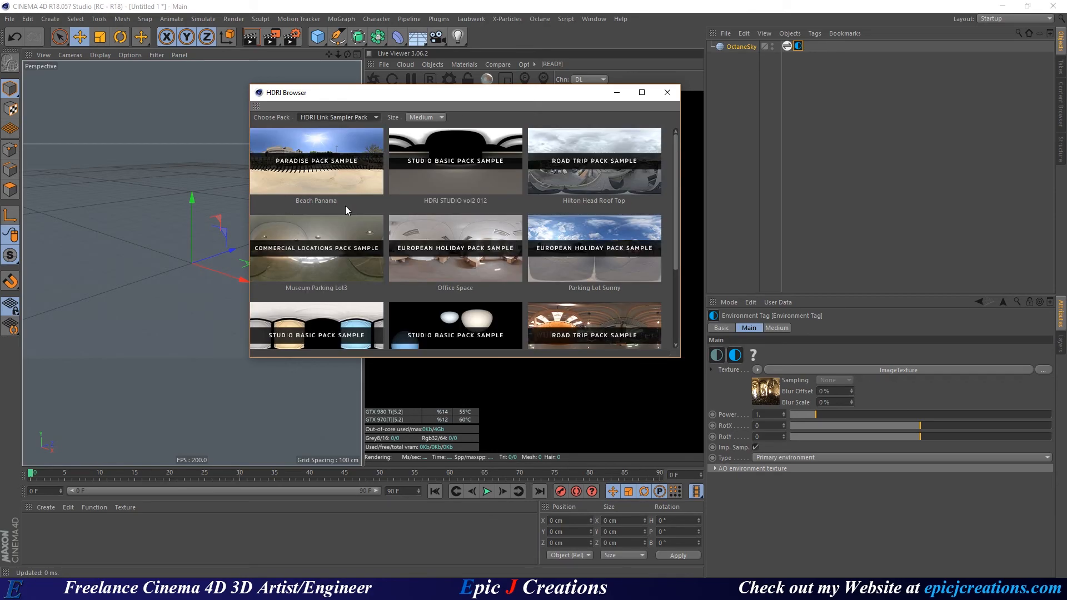
pyautogui.click(667, 92)
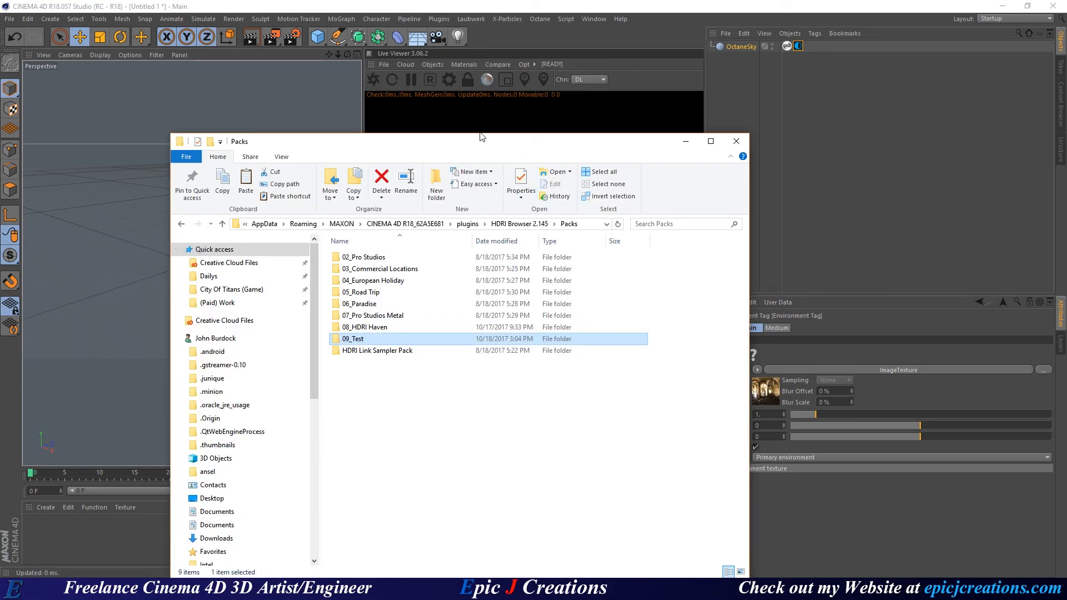
pyautogui.moveTo(476, 143); pyautogui.dragTo(492, 106)
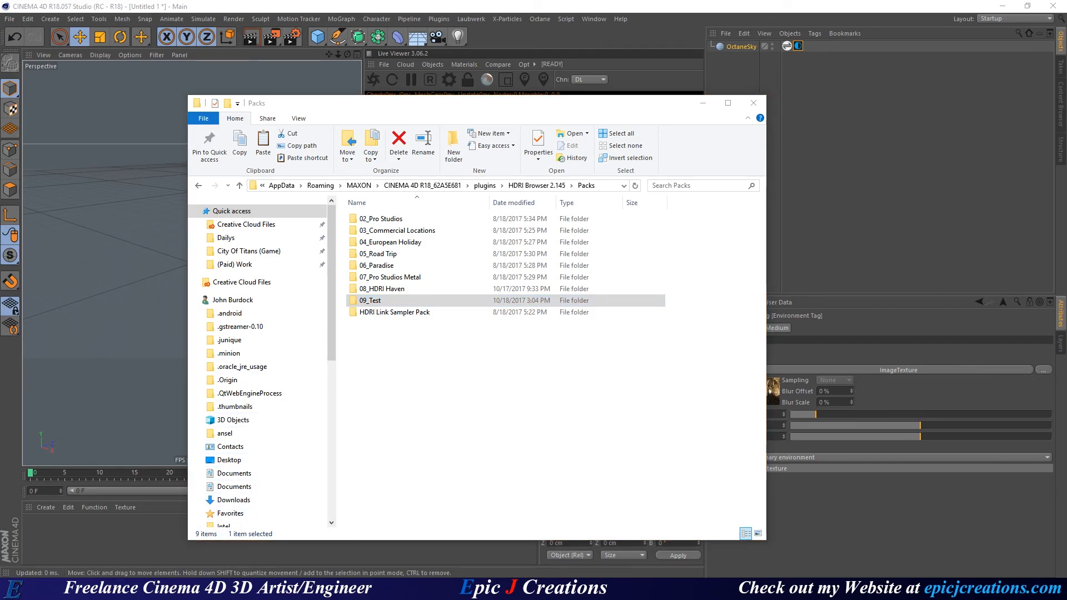
# - Switch to the web browser showing hdrihaven.com and read through the home page's licensing and support information
pyautogui.doubleClick(312, 348)
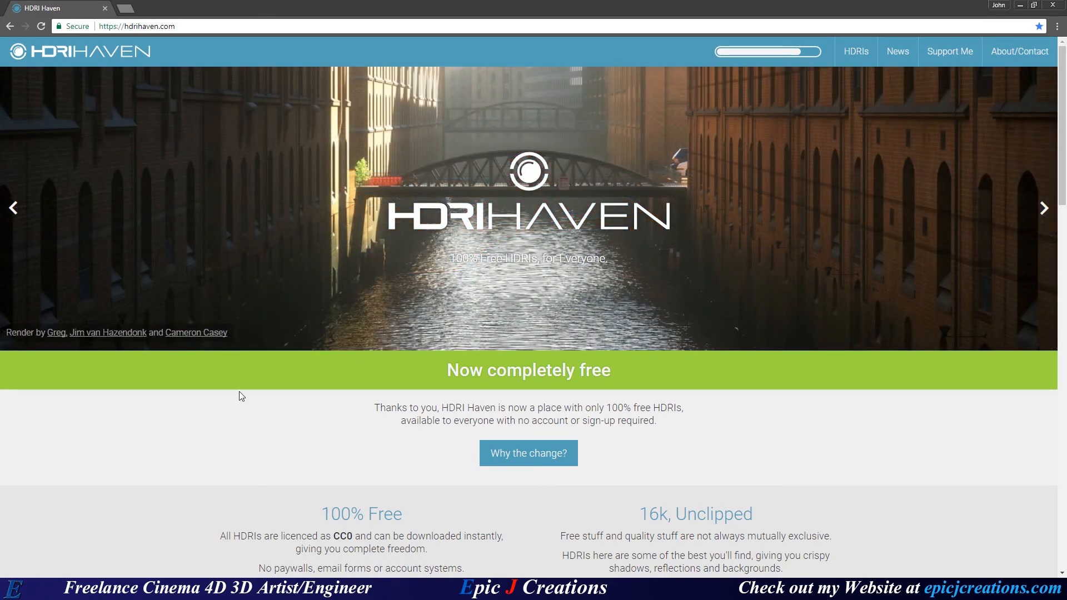
pyautogui.scroll(-6, 239, 389)
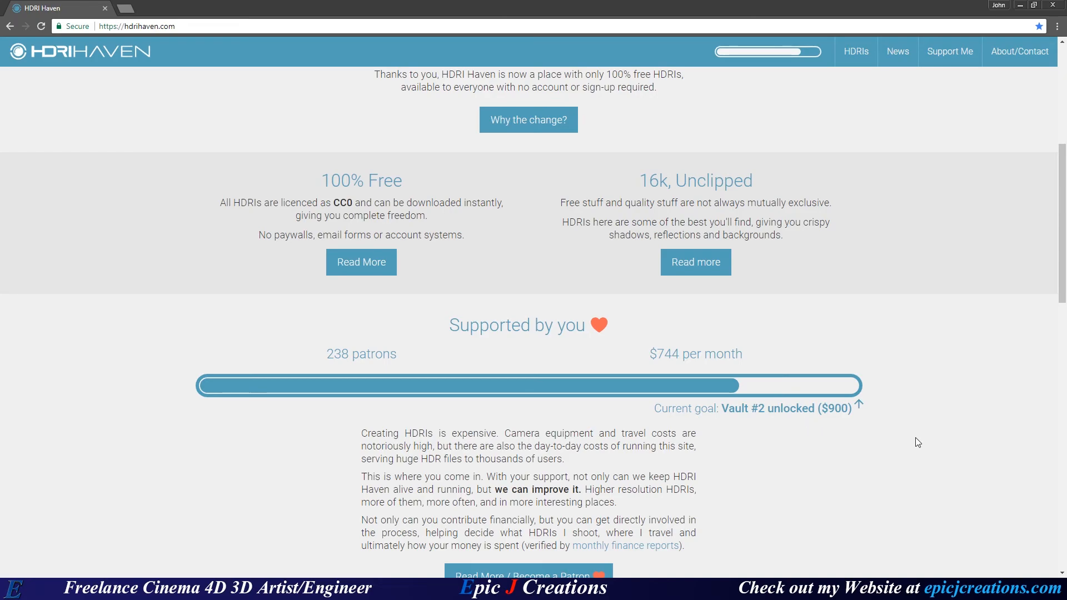
pyautogui.scroll(2, 923, 404)
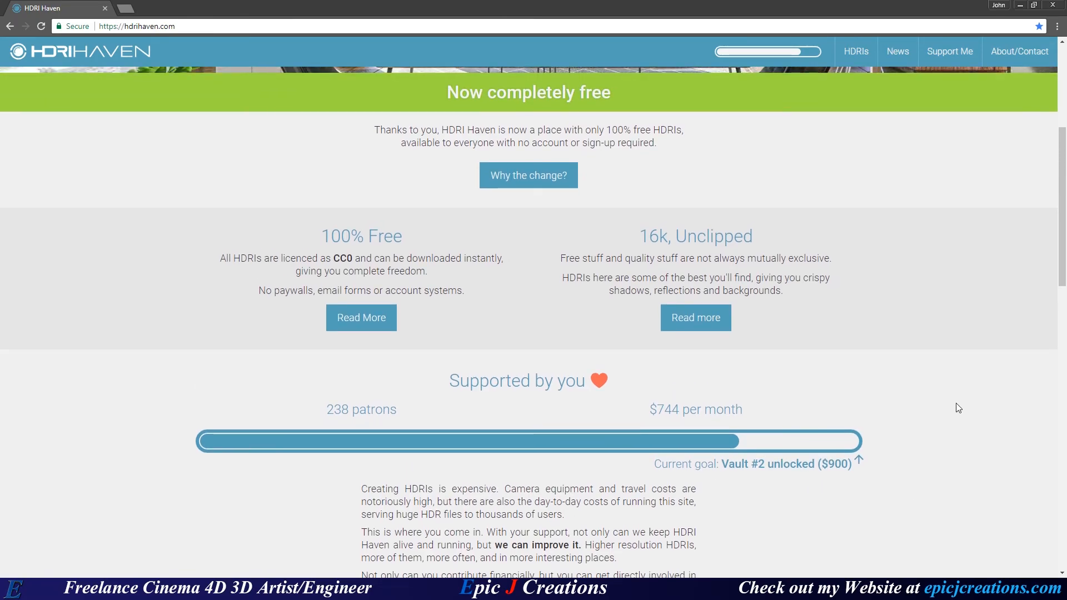
pyautogui.scroll(-3, 954, 395)
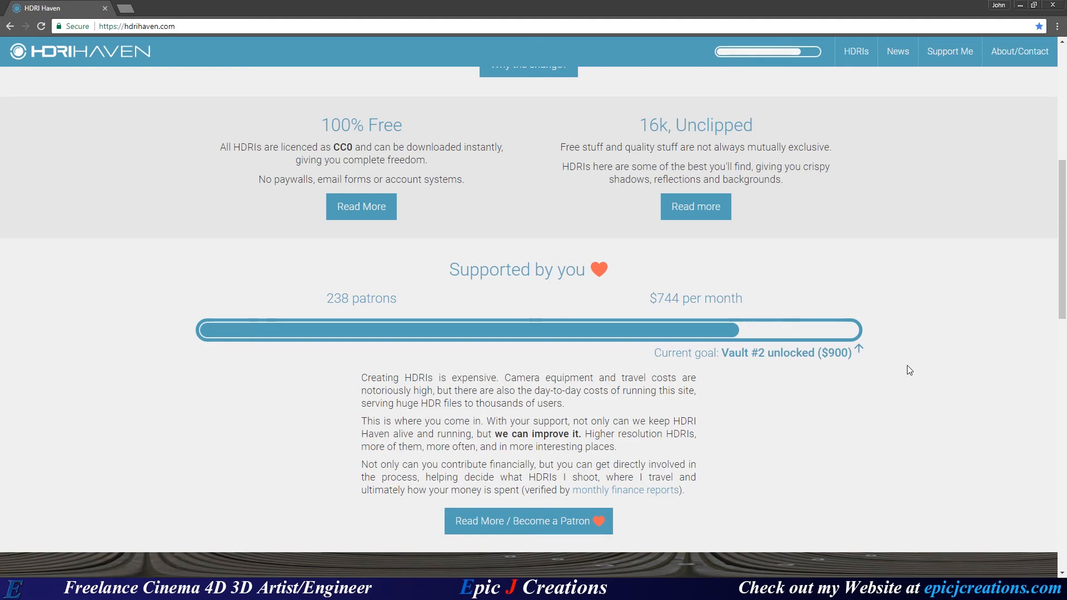
# - Read through the About, Patrons and footer sections of the HDRI Haven home page
pyautogui.scroll(-7, 909, 370)
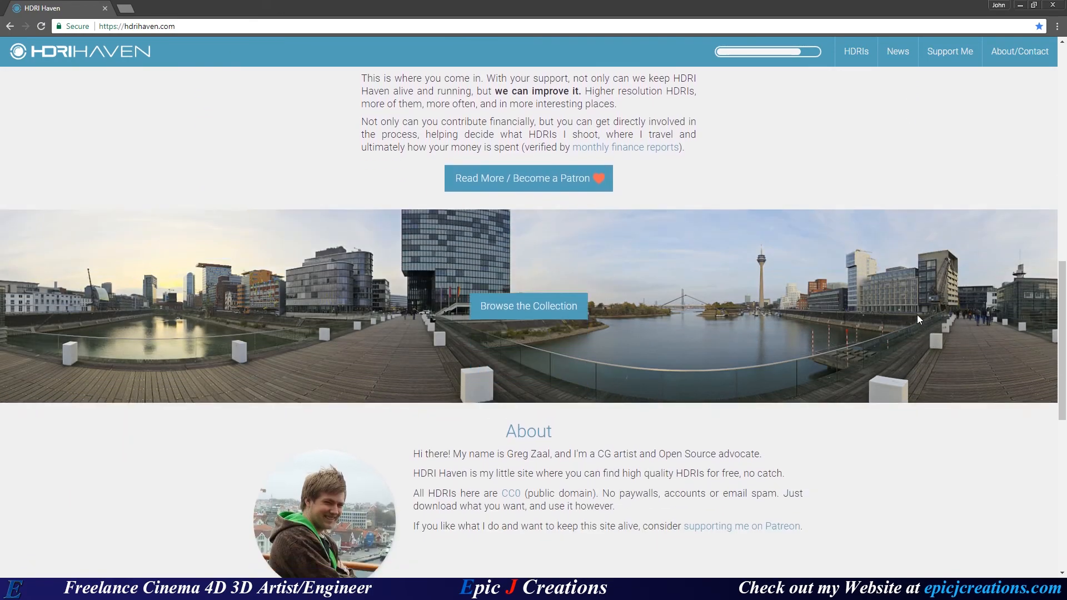
pyautogui.scroll(-1, 877, 373)
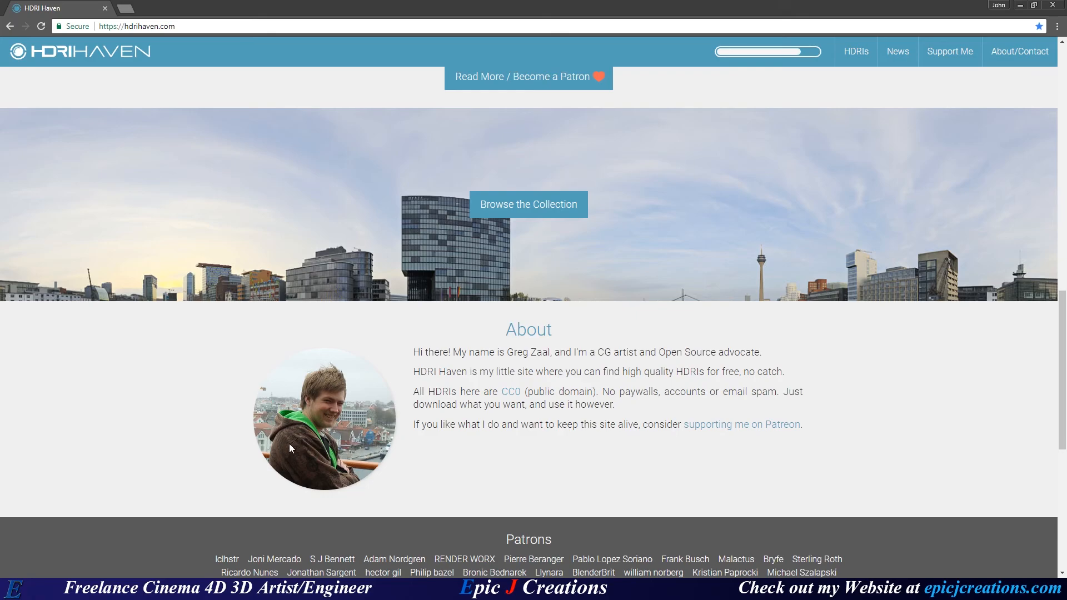
pyautogui.scroll(-7, 828, 396)
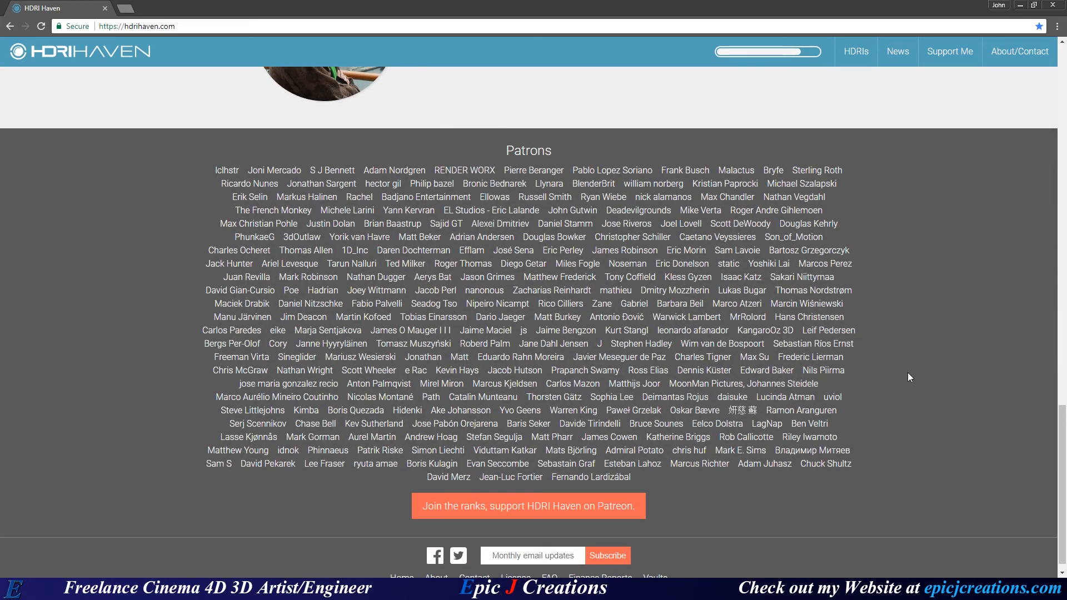
pyautogui.scroll(-1, 908, 373)
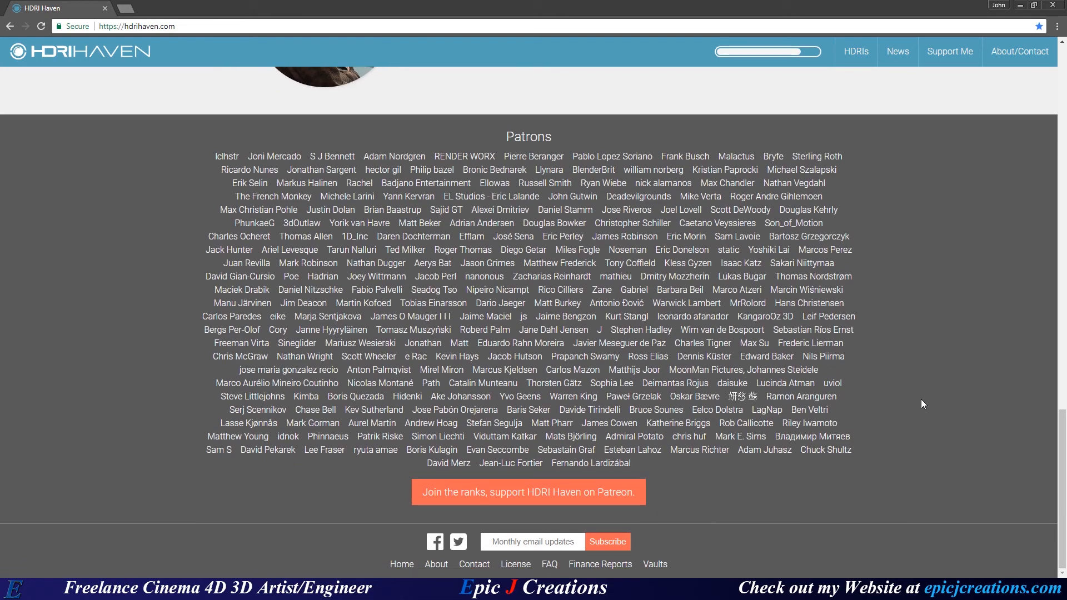
pyautogui.scroll(3, 570, 277)
pyautogui.scroll(-3, 567, 311)
pyautogui.scroll(20, 963, 466)
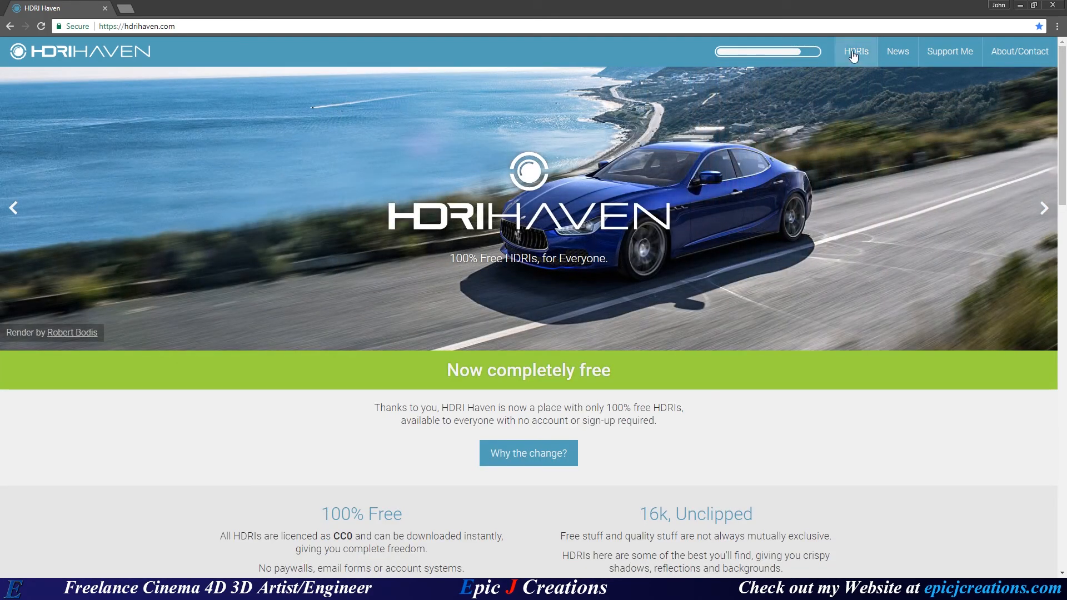
# - Go to the site's HDRIs catalogue and open the All category
pyautogui.click(855, 55)
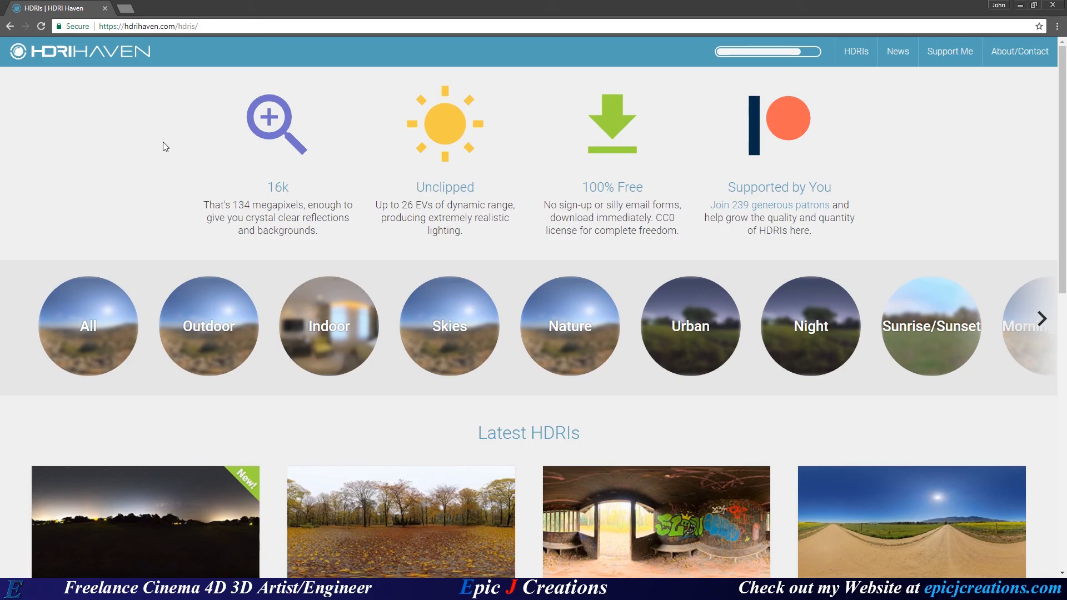
pyautogui.scroll(-1, 159, 149)
pyautogui.click(85, 259)
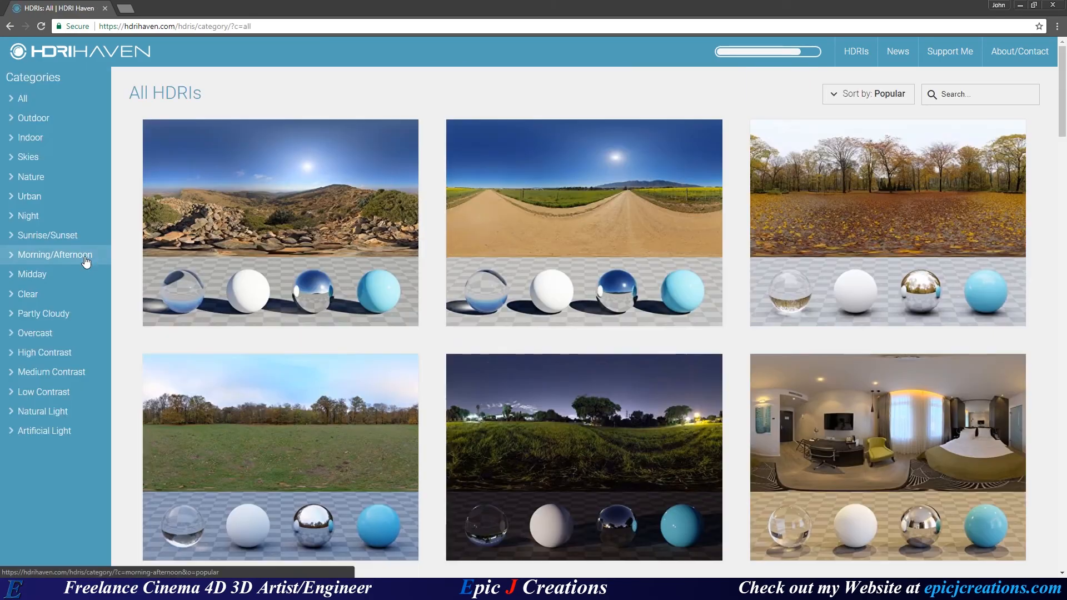
# - Browse the complete list of HDRIs to survey the available environments and find one to download
pyautogui.scroll(-14, 786, 215)
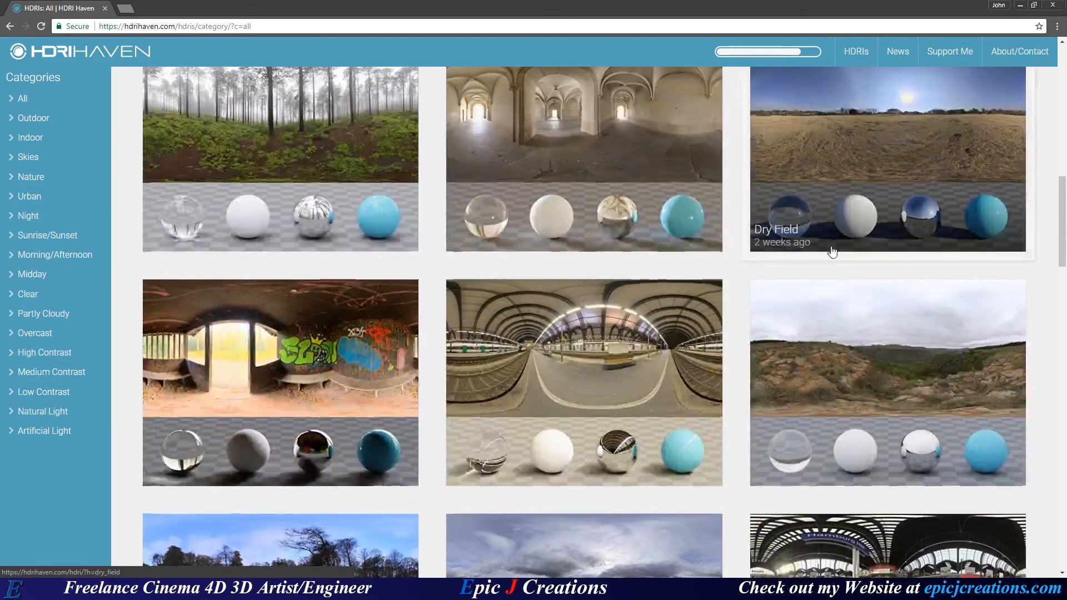
pyautogui.scroll(-15, 832, 252)
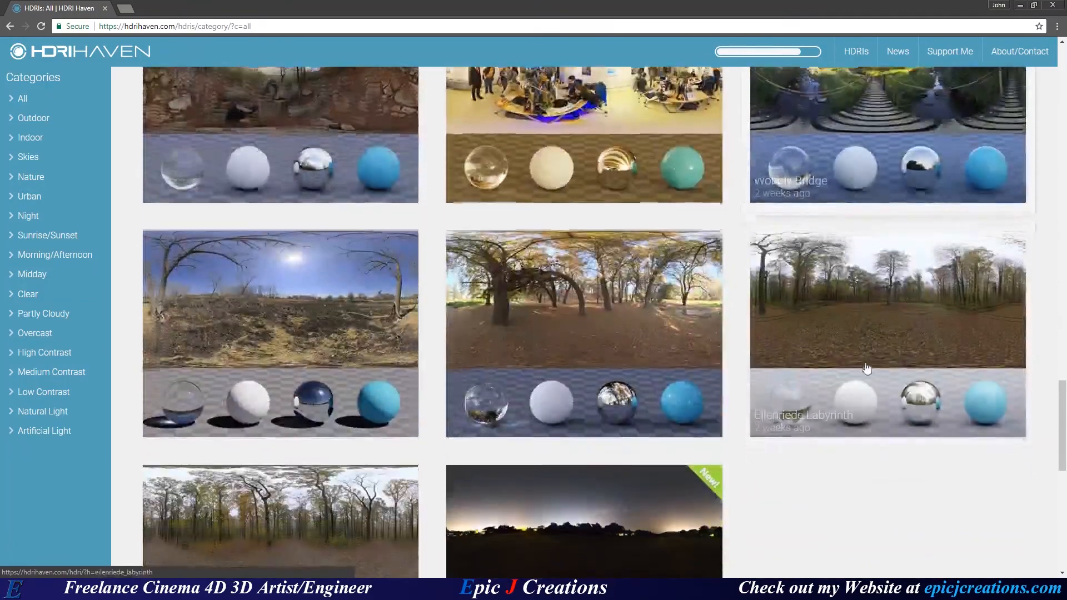
pyautogui.scroll(-5, 867, 369)
pyautogui.scroll(2, 980, 364)
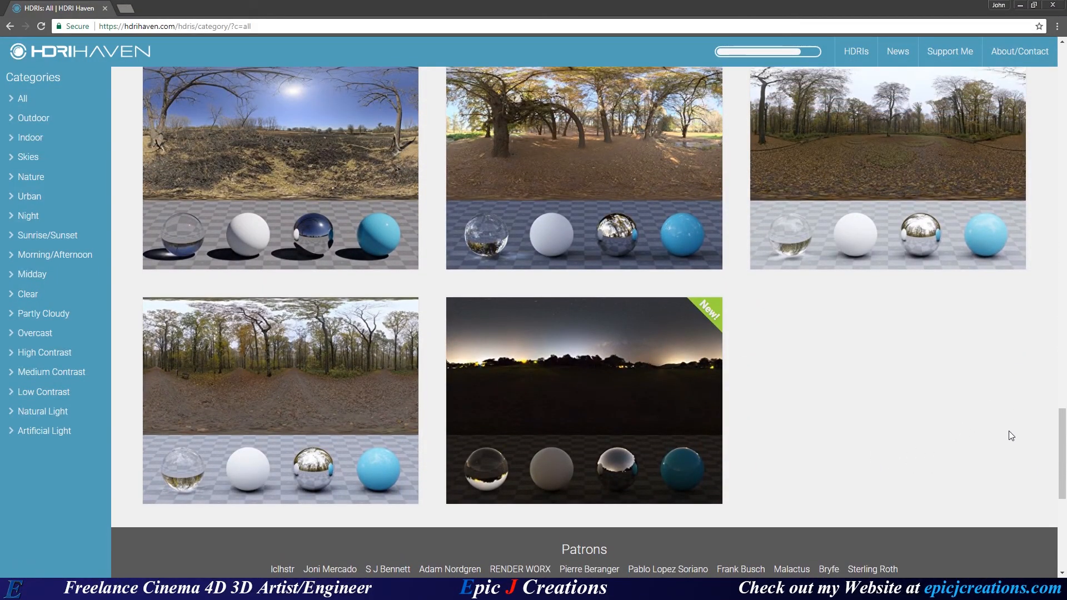
pyautogui.scroll(9, 952, 436)
pyautogui.scroll(6, 749, 253)
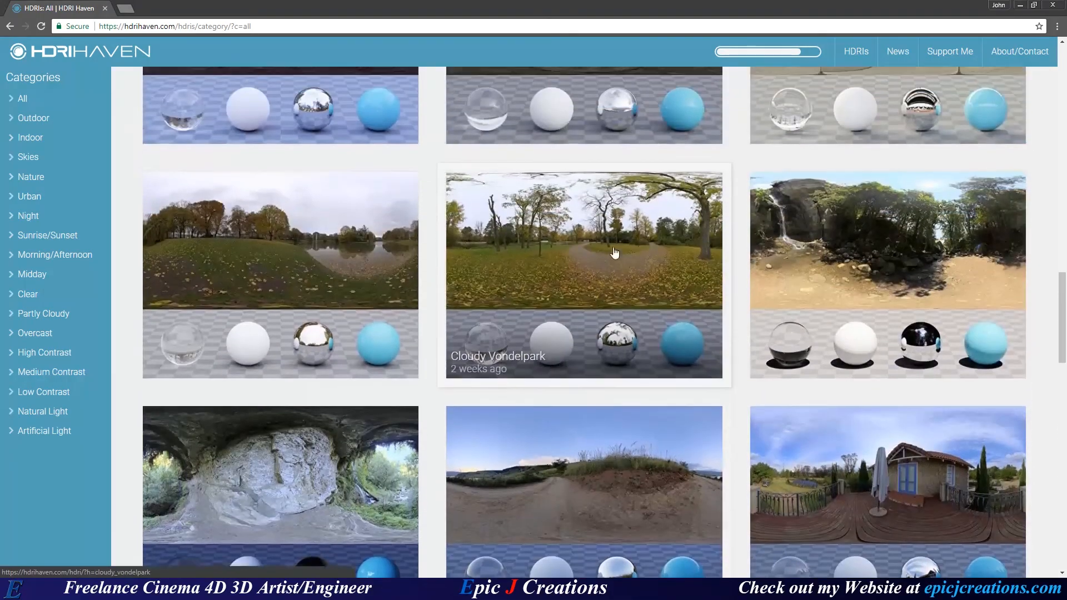
pyautogui.scroll(11, 517, 250)
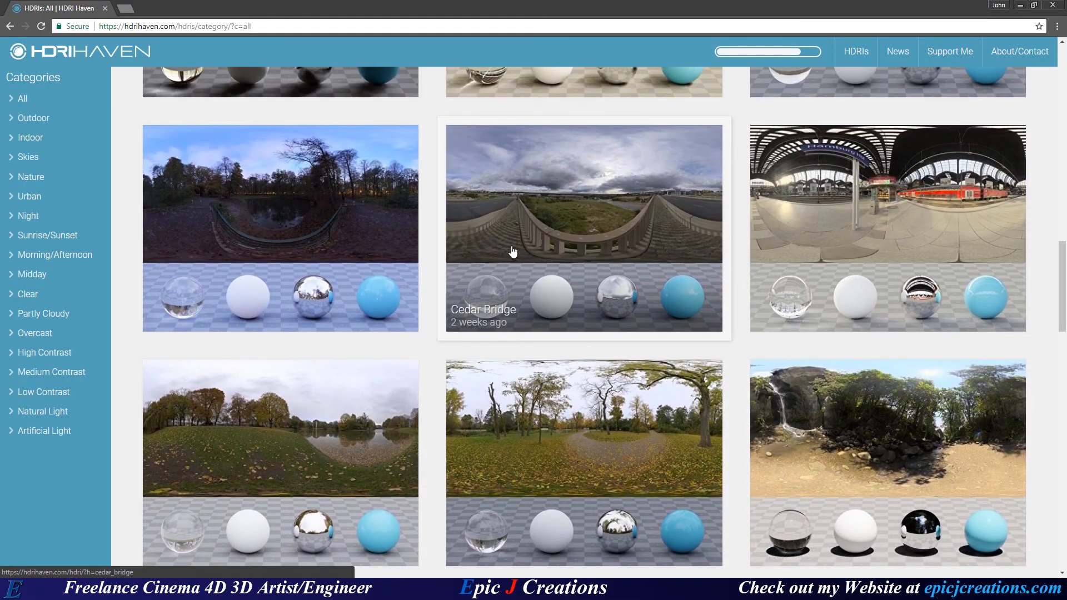
pyautogui.scroll(2, 525, 236)
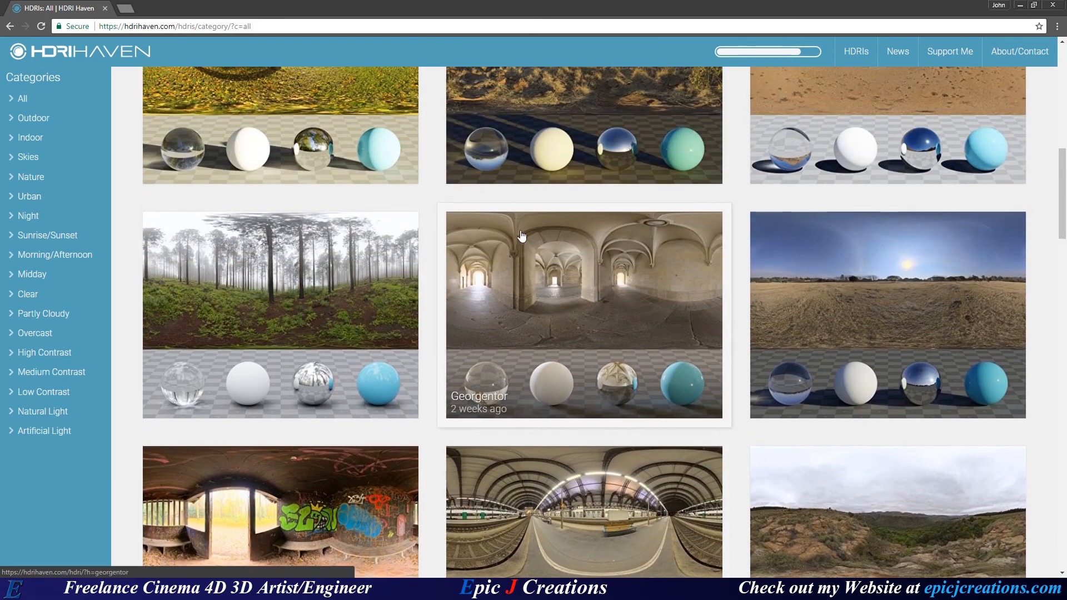
# - Open the Georgentor HDRI's page and download its 8192x4096 and 1024x512 versions
pyautogui.click(570, 279)
pyautogui.scroll(-5, 211, 305)
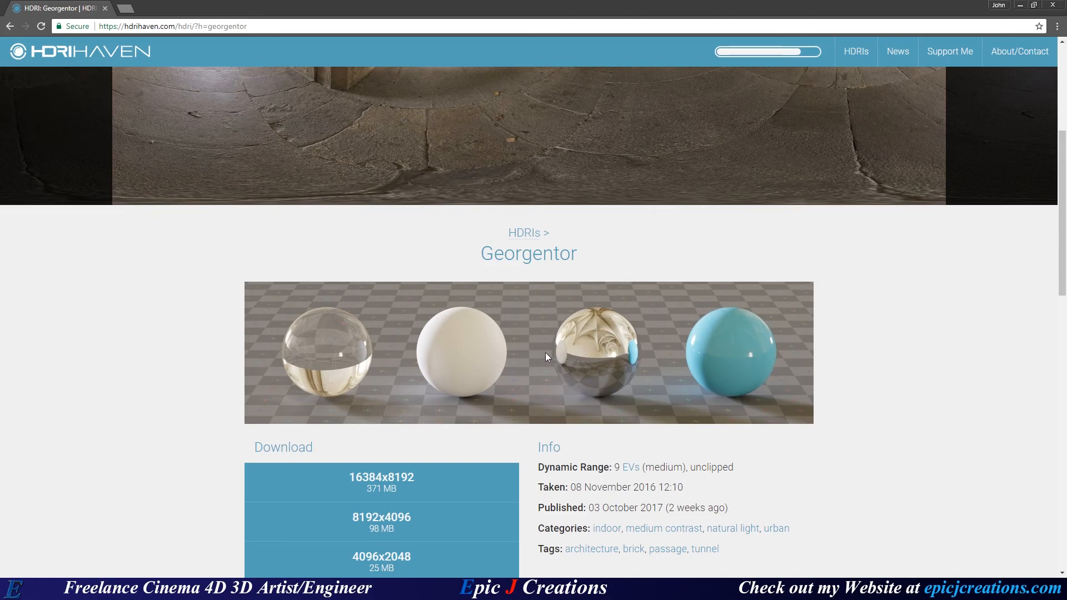
pyautogui.scroll(-4, 175, 330)
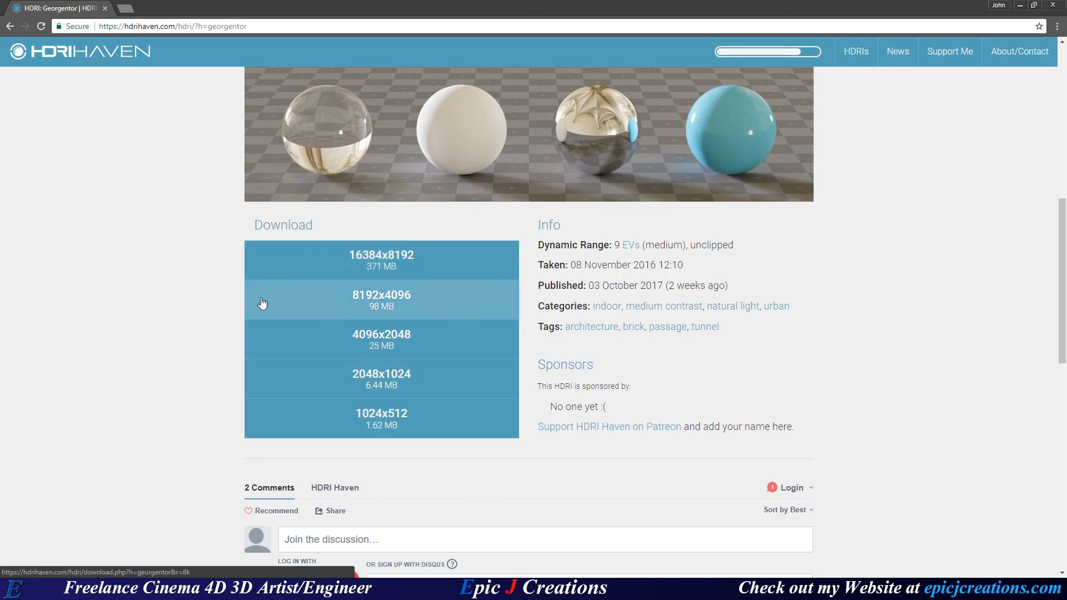
pyautogui.click(364, 299)
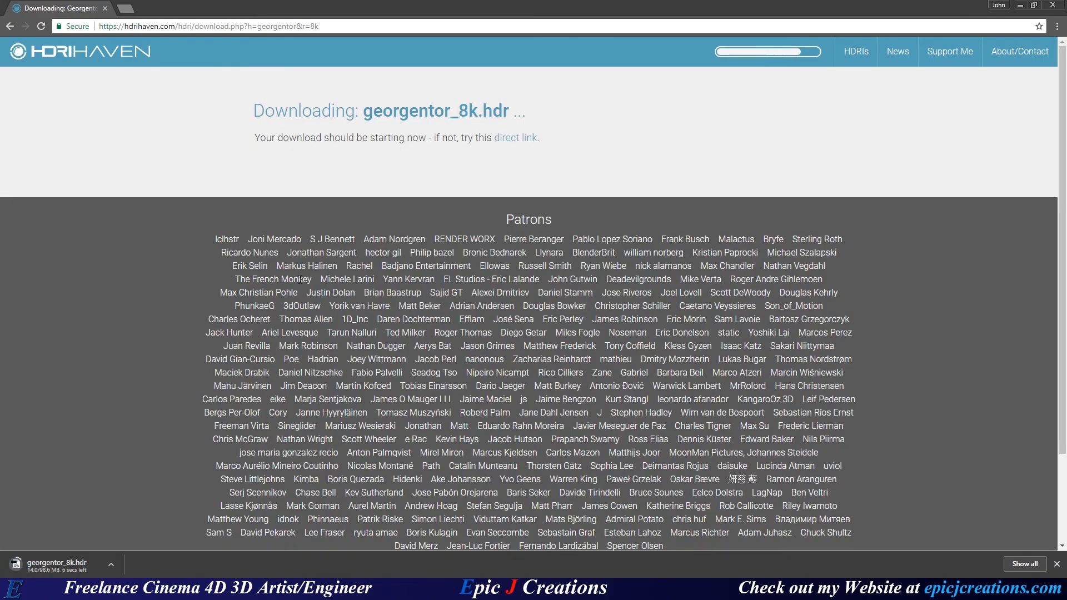
pyautogui.click(10, 26)
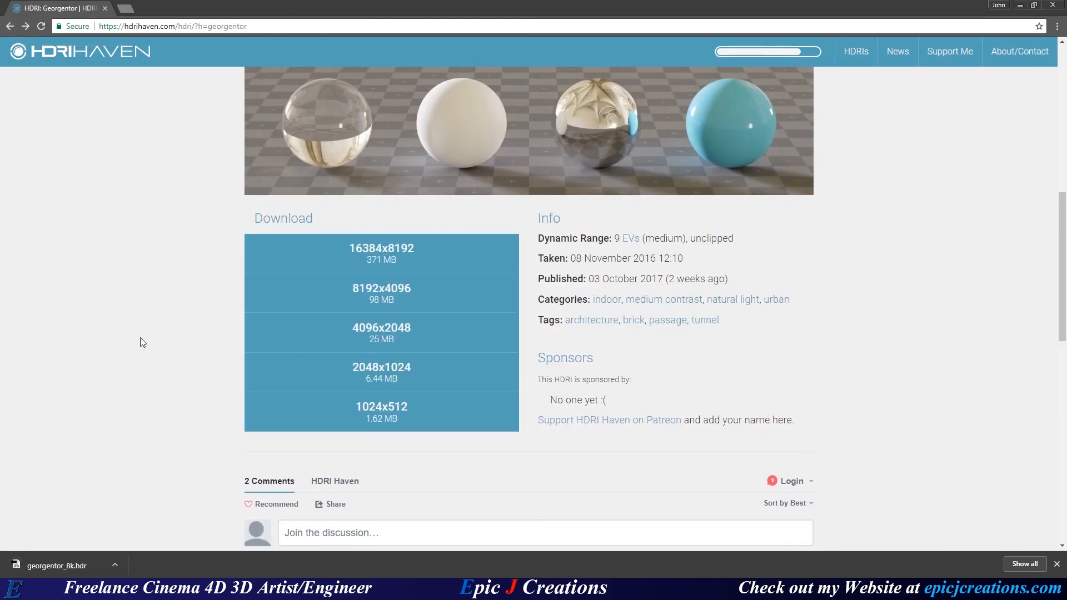
pyautogui.scroll(-2, 141, 339)
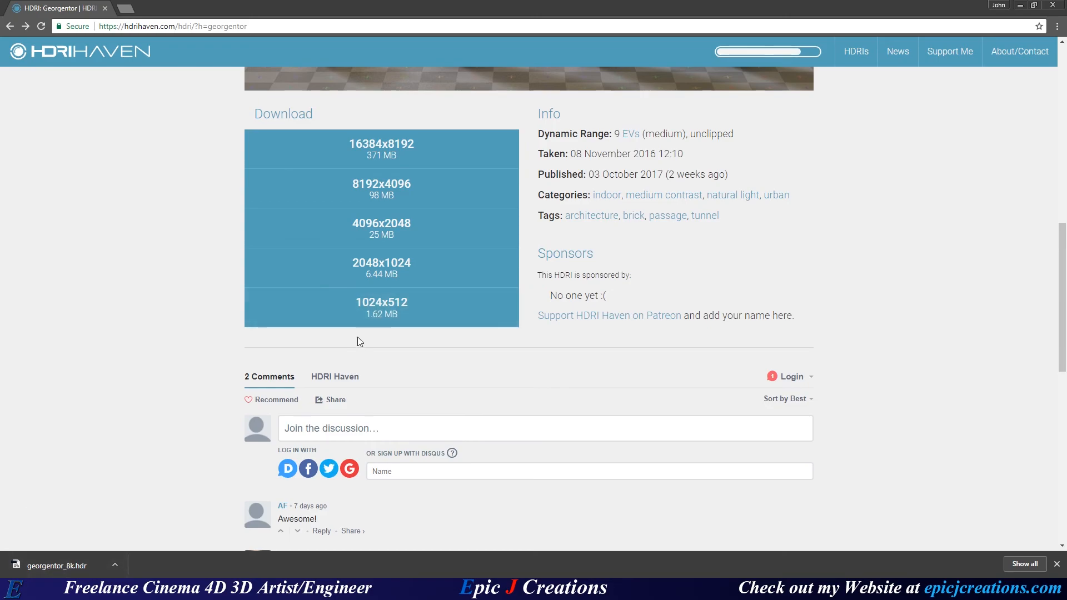
pyautogui.click(345, 311)
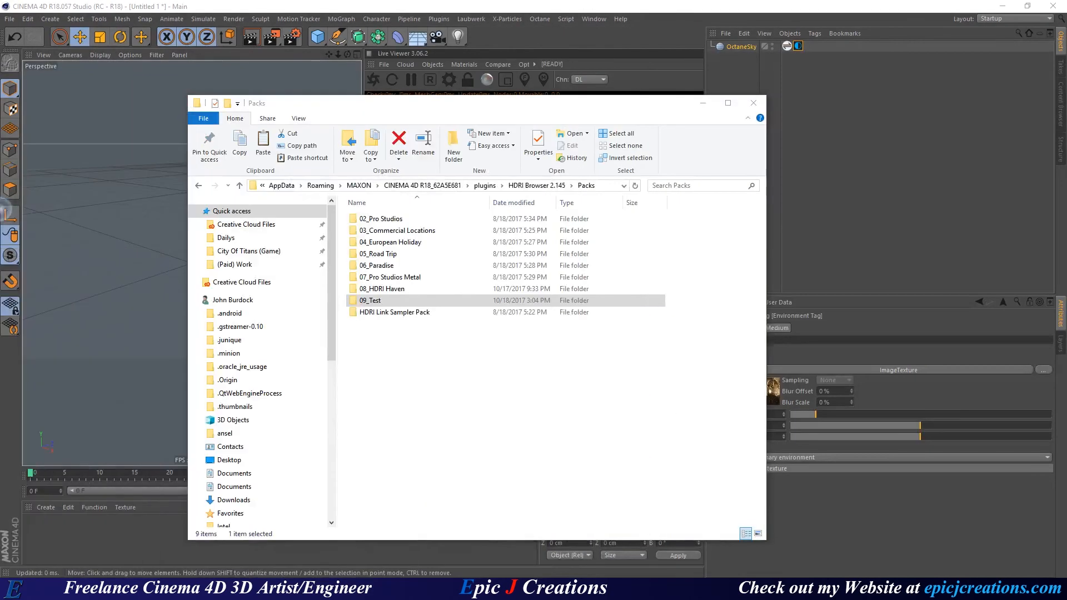
# - Open a second File Explorer window, narrow both Explorer windows and place the new one beside the Packs window
pyautogui.moveTo(475, 110); pyautogui.dragTo(513, 87)
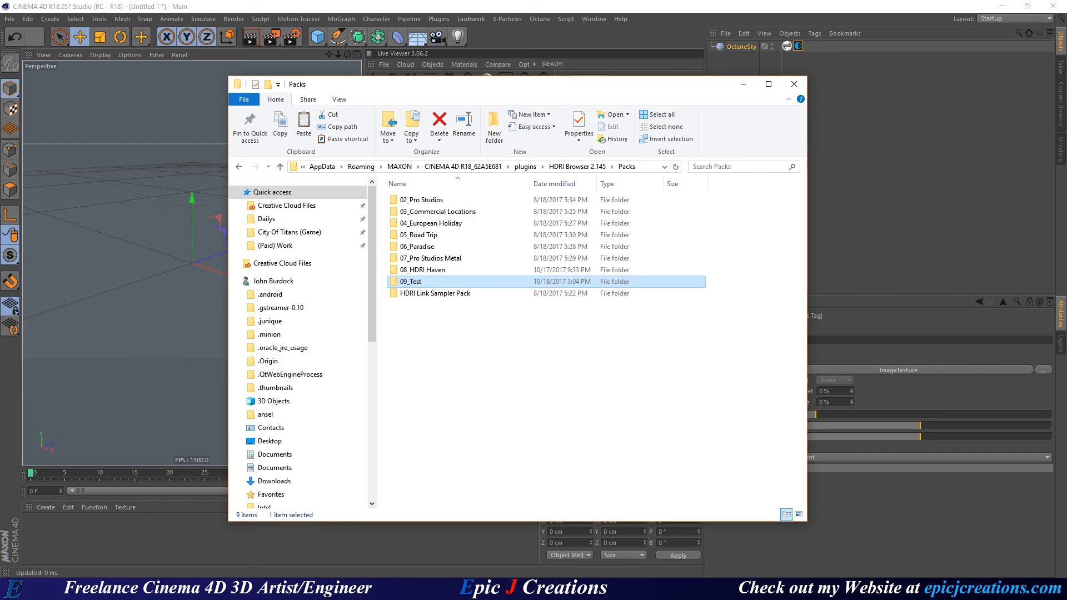
pyautogui.rightClick(96, 589)
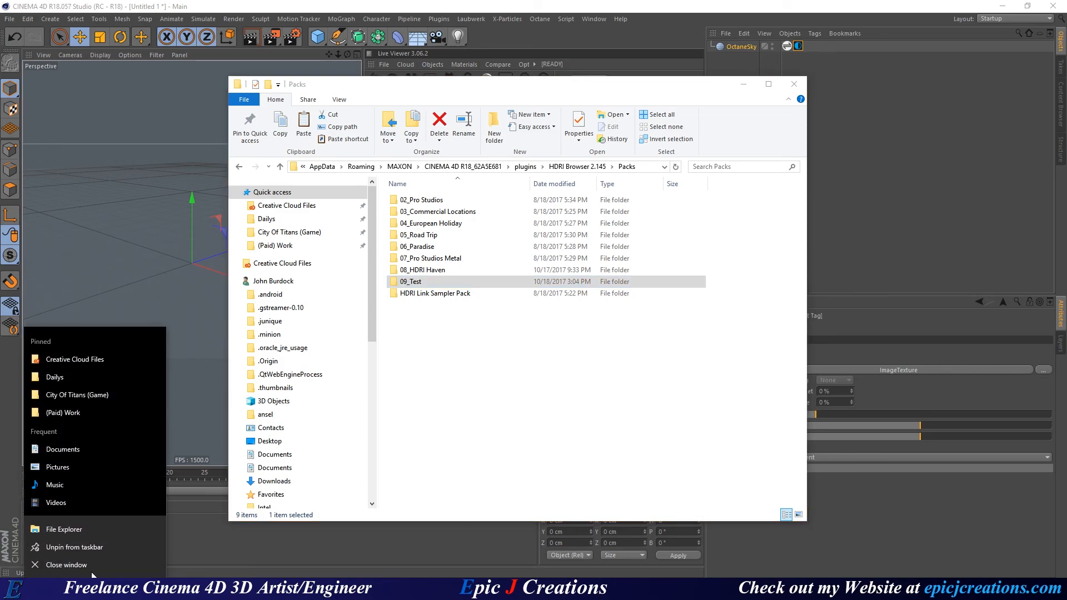
pyautogui.click(80, 531)
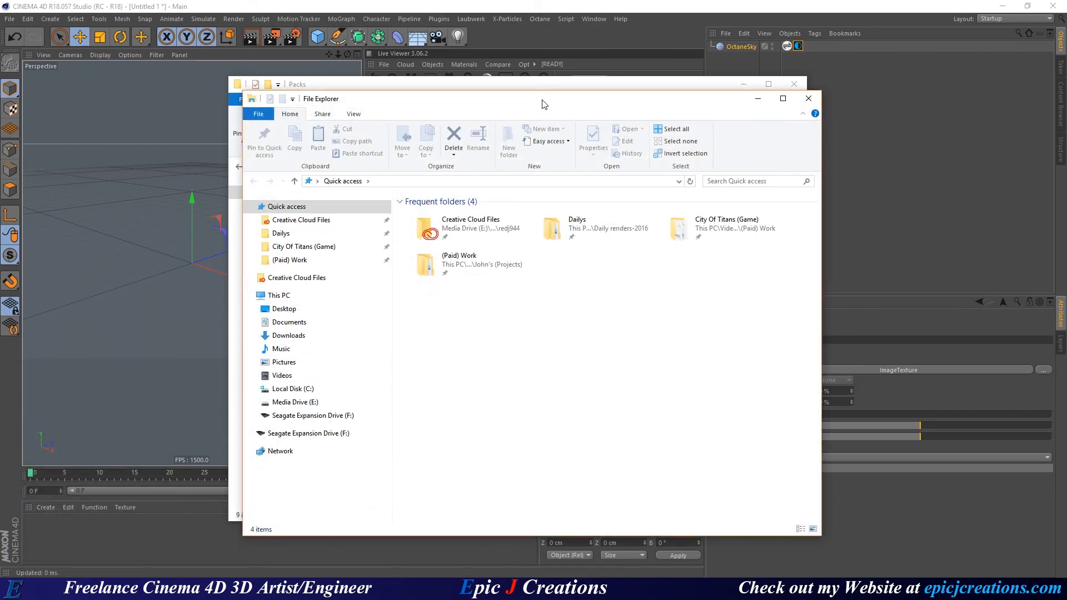
pyautogui.moveTo(548, 97); pyautogui.dragTo(382, 115)
pyautogui.moveTo(509, 92); pyautogui.dragTo(759, 89)
pyautogui.moveTo(478, 228); pyautogui.dragTo(640, 228)
pyautogui.moveTo(435, 112); pyautogui.dragTo(410, 102)
pyautogui.moveTo(617, 281); pyautogui.dragTo(474, 277)
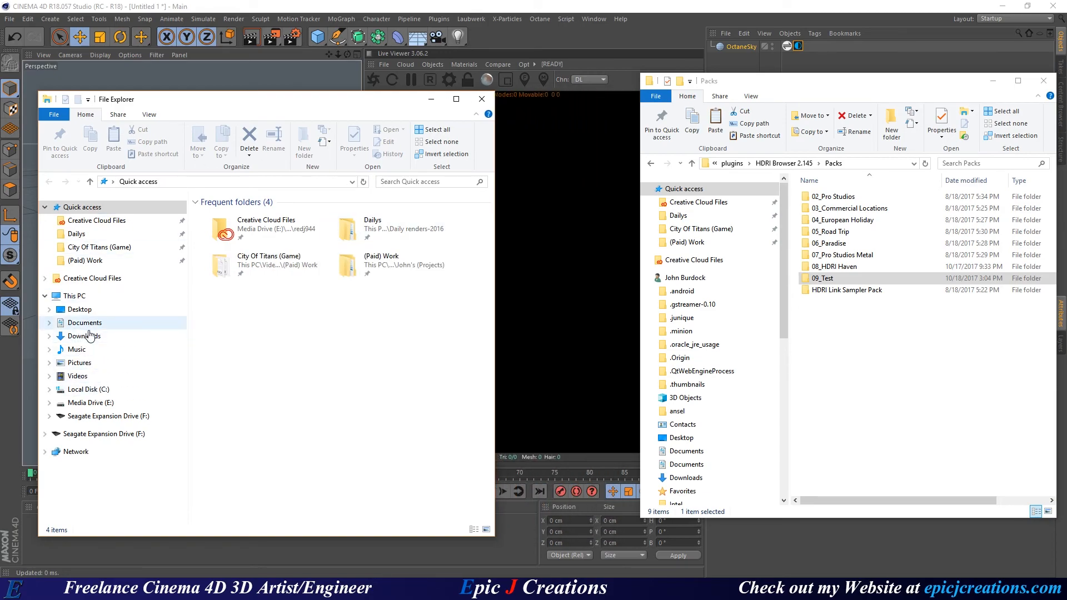
# - Show the Downloads folder in the new File Explorer window and bring the two windows closer together, side by side
pyautogui.click(106, 337)
pyautogui.moveTo(283, 99); pyautogui.dragTo(343, 74)
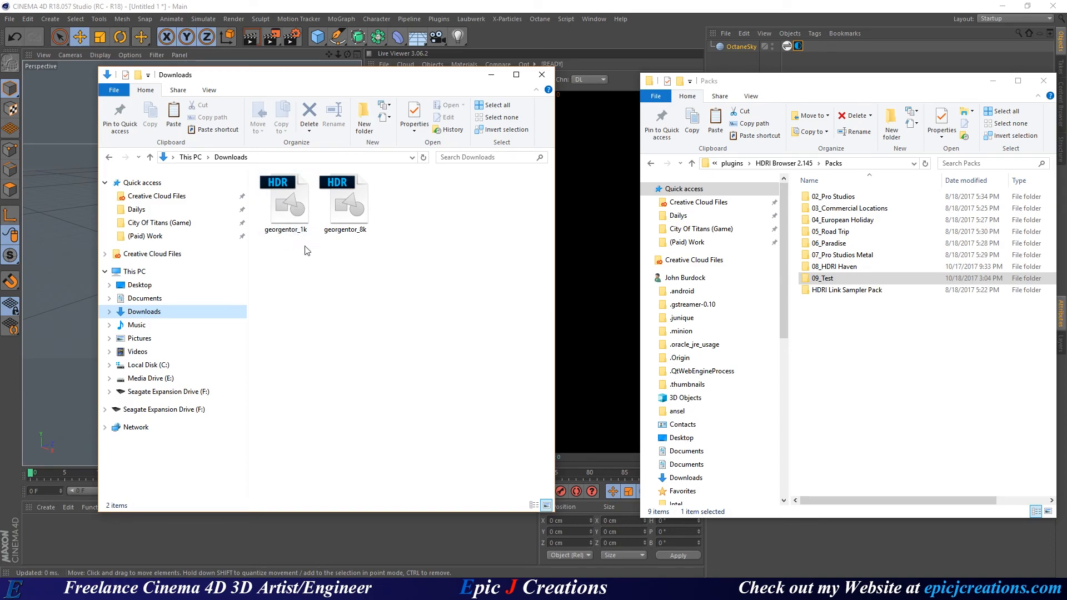
pyautogui.moveTo(815, 90); pyautogui.dragTo(740, 70)
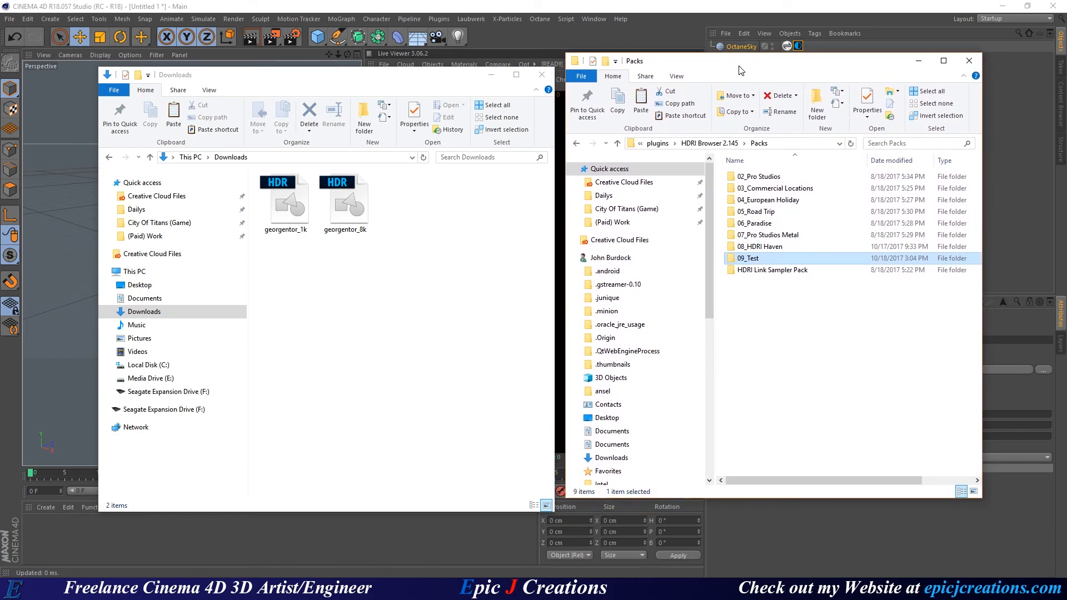
# - Move georgentor_1k and georgentor_8k from Downloads into the HDRIs folder of 09_Test
pyautogui.doubleClick(766, 261)
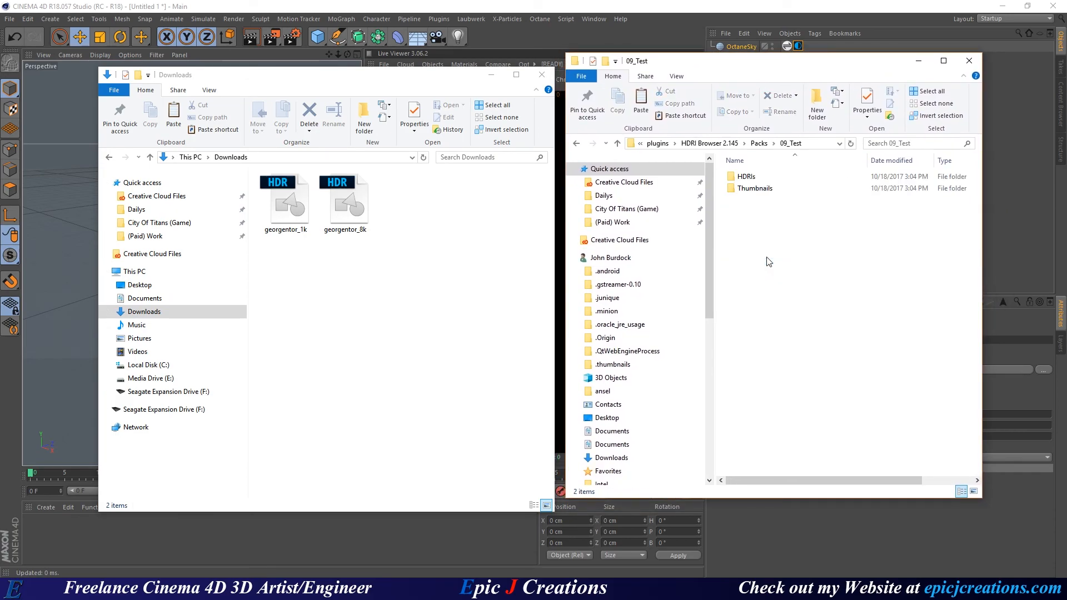
pyautogui.doubleClick(759, 178)
pyautogui.moveTo(364, 276); pyautogui.dragTo(823, 272)
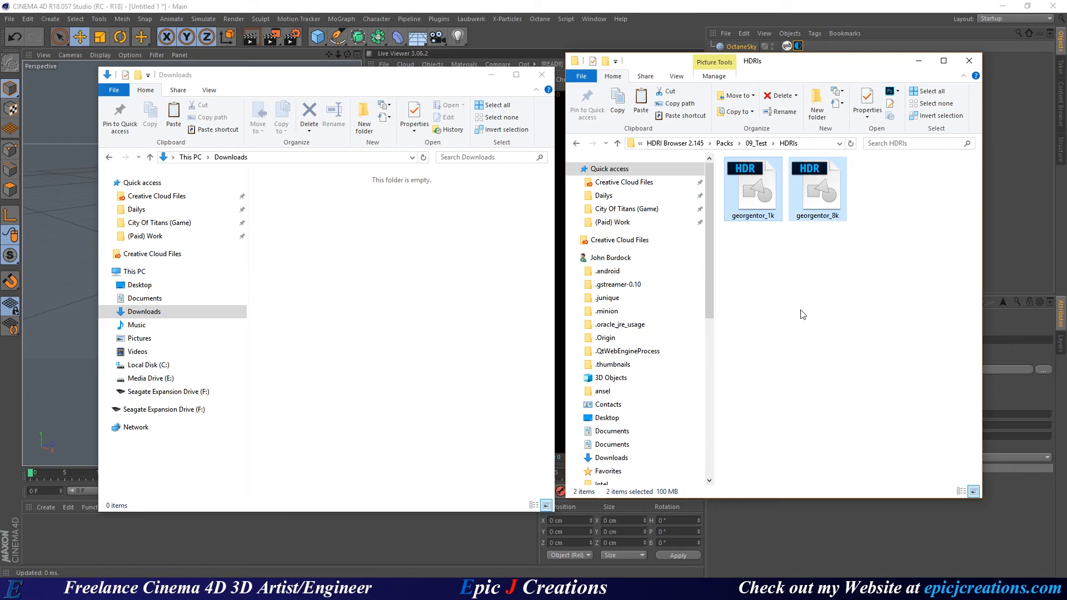
pyautogui.click(833, 245)
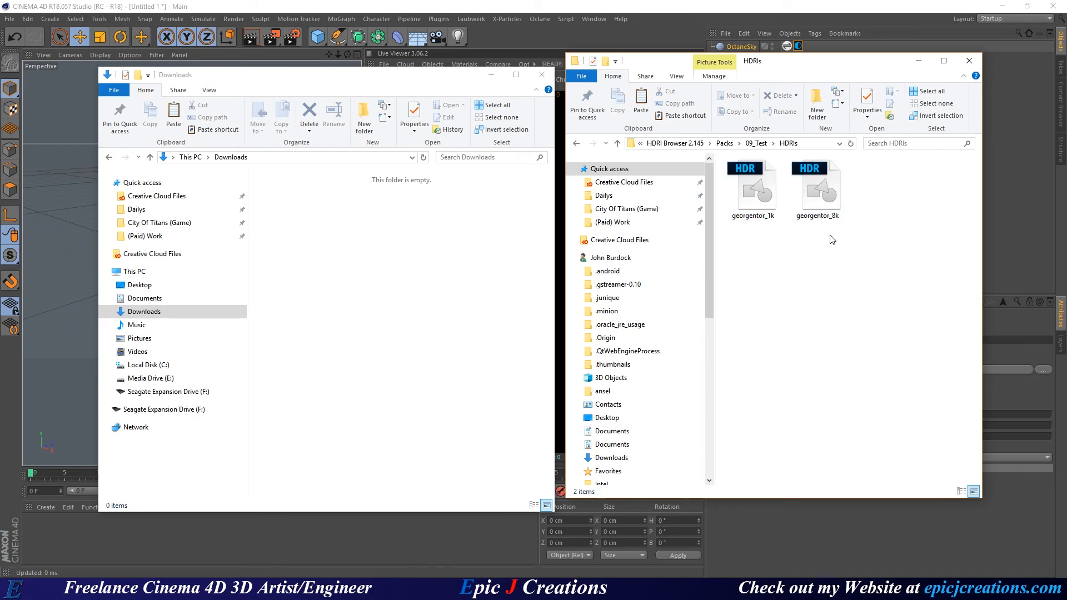
# - Rename the georgentor_8k file in the HDRIs folder as georgentor
pyautogui.rightClick(826, 205)
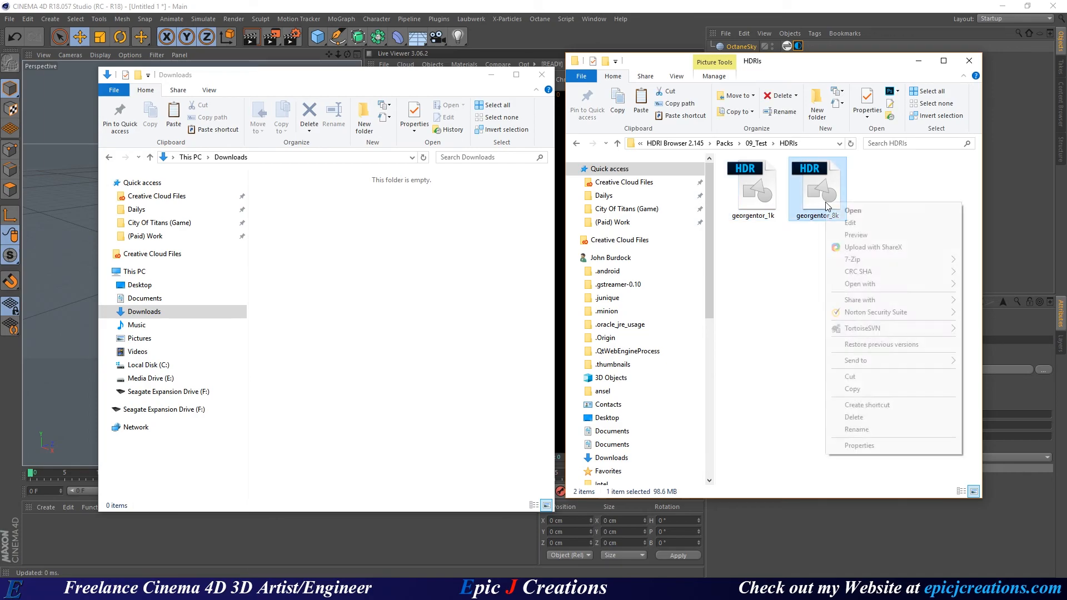
pyautogui.click(840, 429)
pyautogui.press('End')
pyautogui.press('BackSpace')
pyautogui.press('BackSpace')
pyautogui.press('BackSpace')
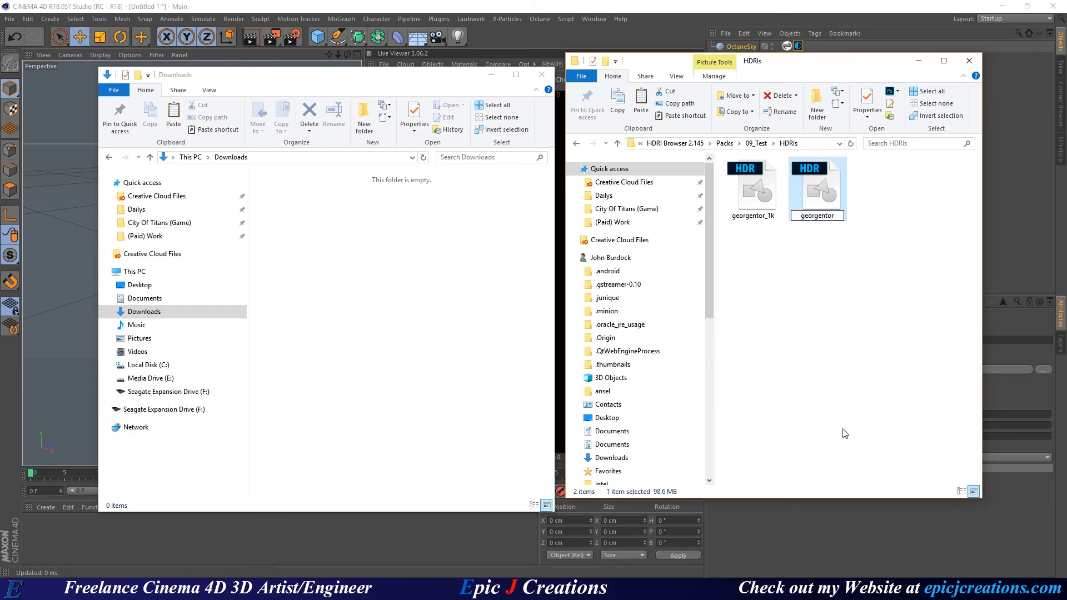
pyautogui.press('Return')
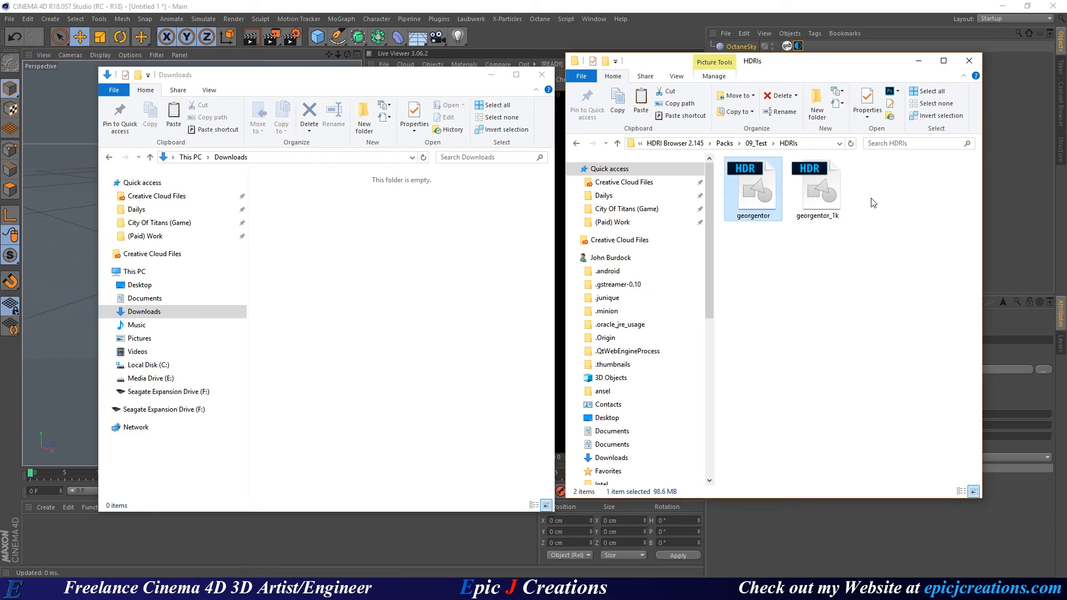
# - Rename the georgentor_1k file in the HDRIs folder as georgentor_sm
pyautogui.click(818, 190)
pyautogui.rightClick(818, 190)
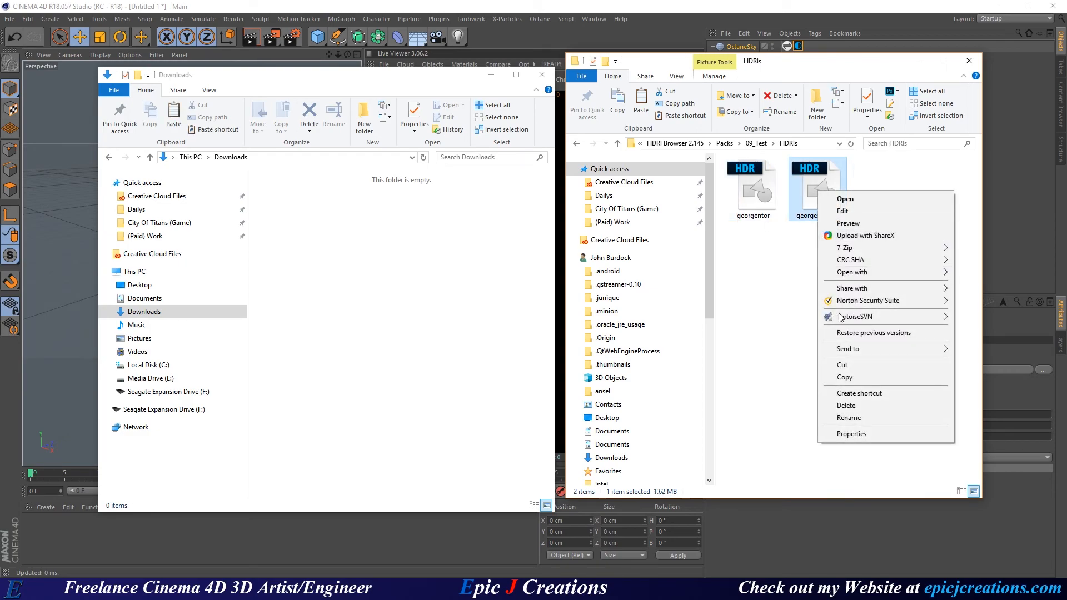
pyautogui.click(849, 418)
pyautogui.press('End')
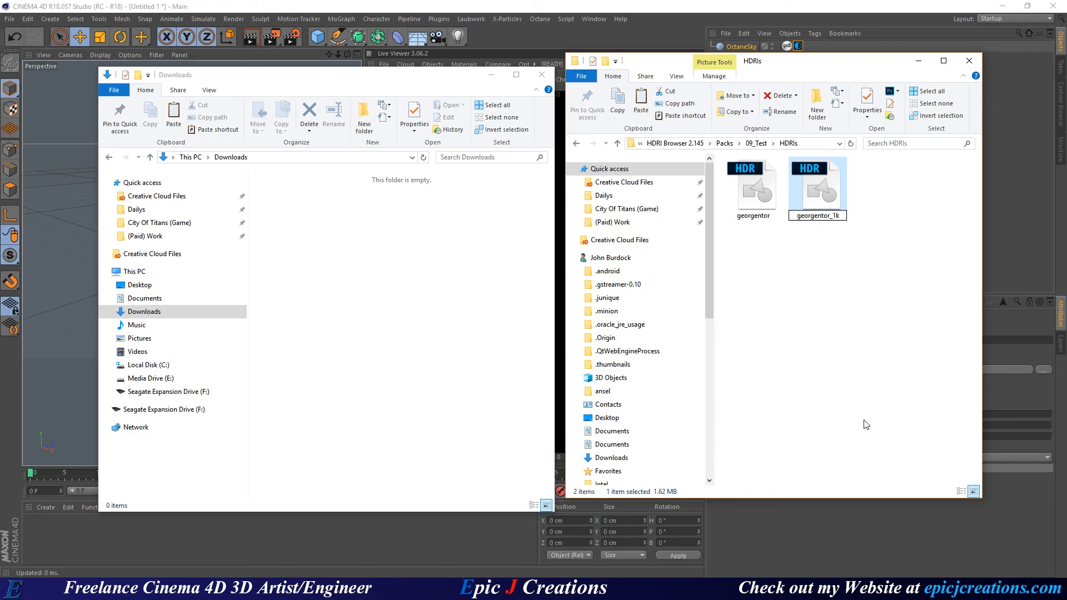
pyautogui.press('BackSpace')
pyautogui.press('BackSpace')
pyautogui.write('sm')
pyautogui.press('Return')
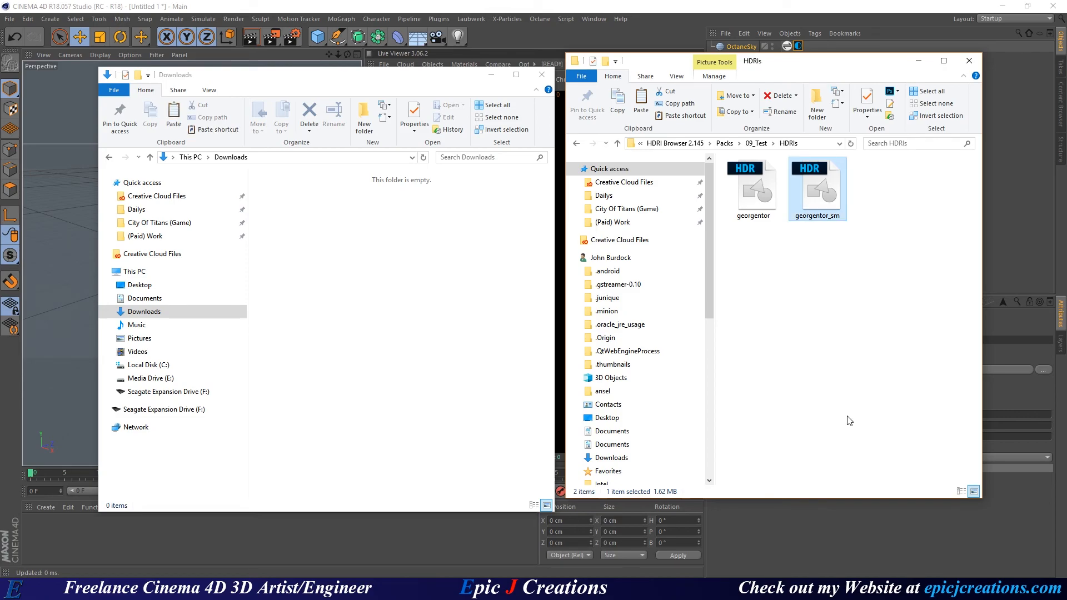
# - Open the georgentor_sm HDR file from the HDRIs folder in Photoshop
pyautogui.doubleClick(813, 178)
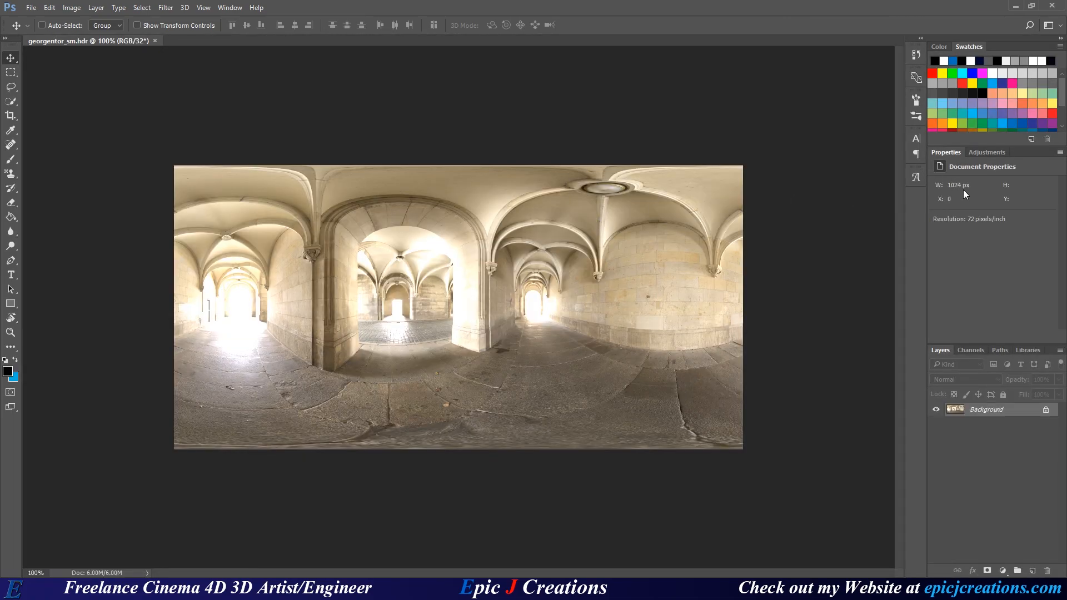
# - Export the georgentor_sm image as a JPG at 100% quality, keeping its 1024 x 512 size
pyautogui.click(31, 8)
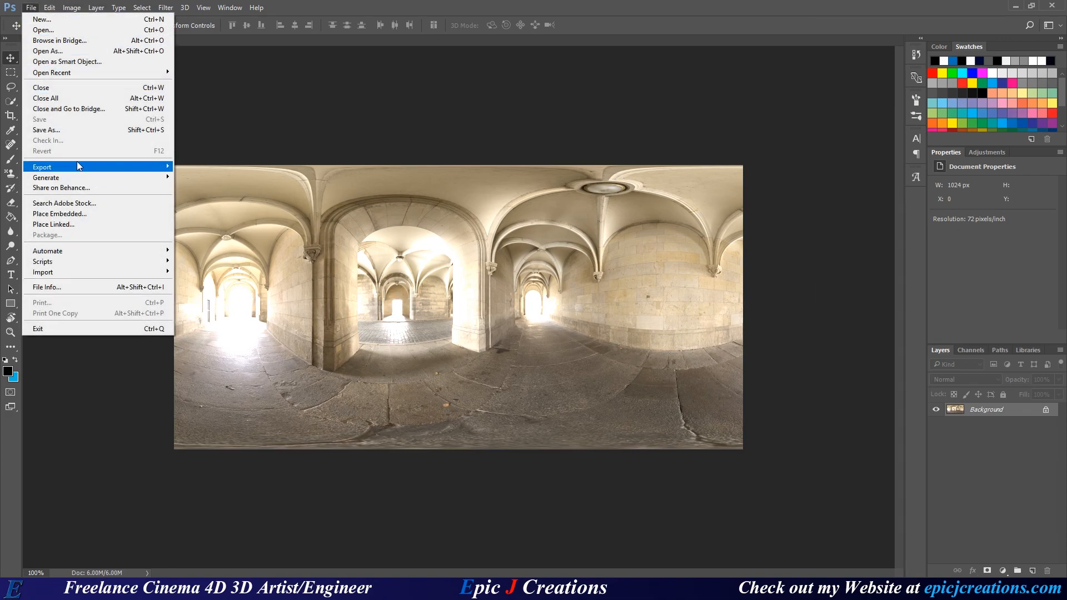
pyautogui.moveTo(78, 166)
pyautogui.click(198, 177)
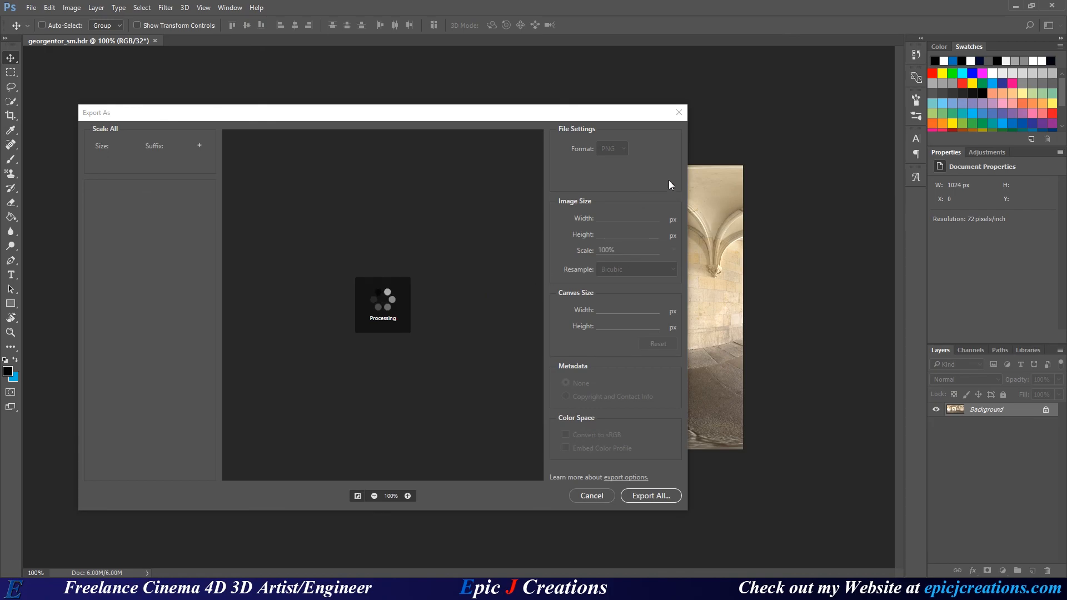
pyautogui.click(612, 147)
pyautogui.click(612, 169)
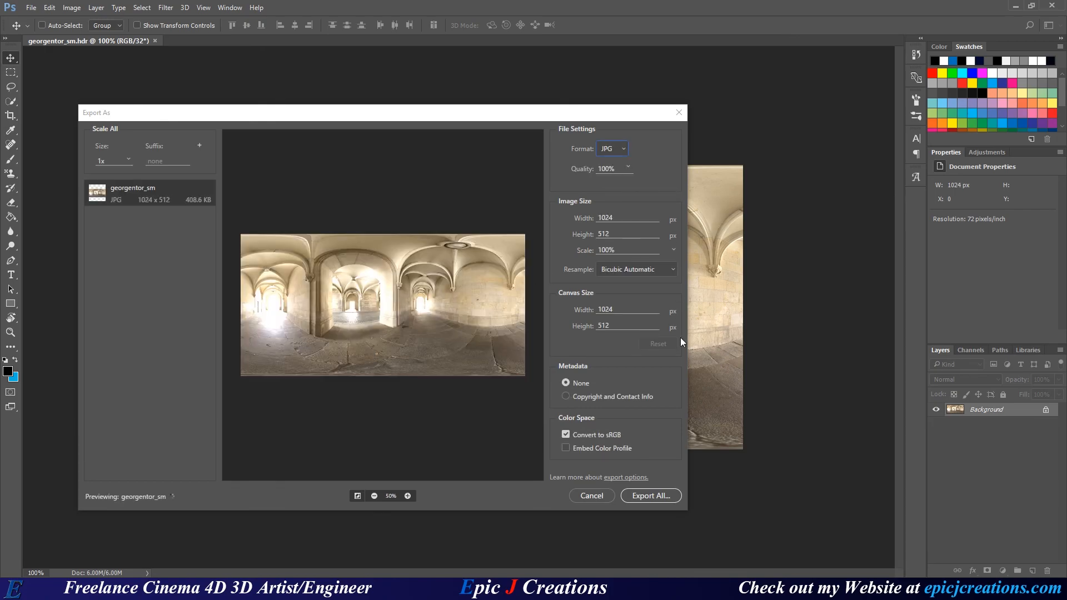
pyautogui.click(654, 495)
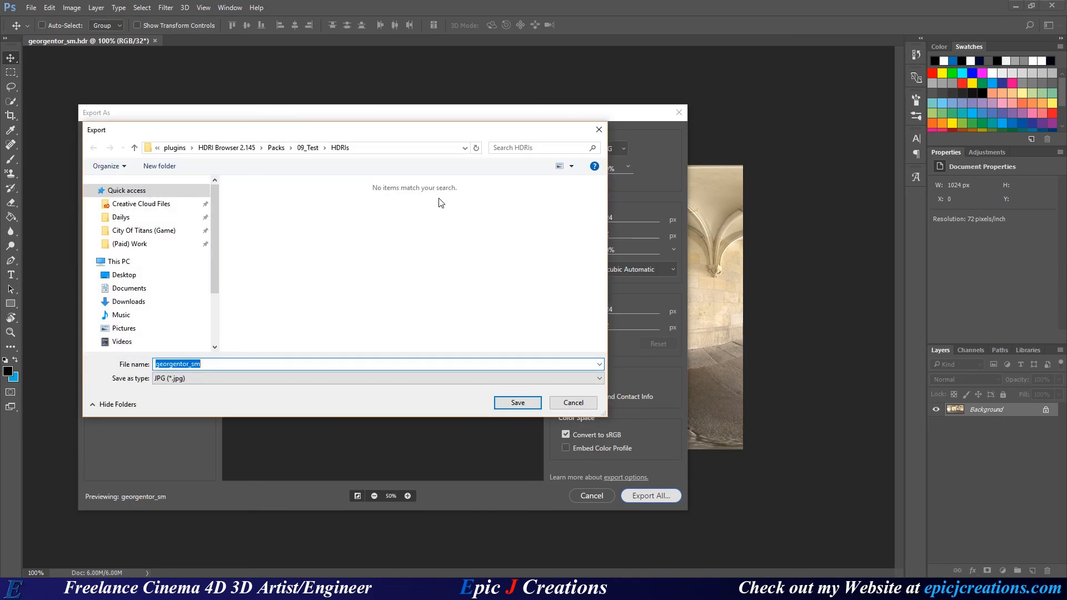
# - Copy the HDRIs folder path from File Explorer and use it as the export location
pyautogui.moveTo(105, 565)
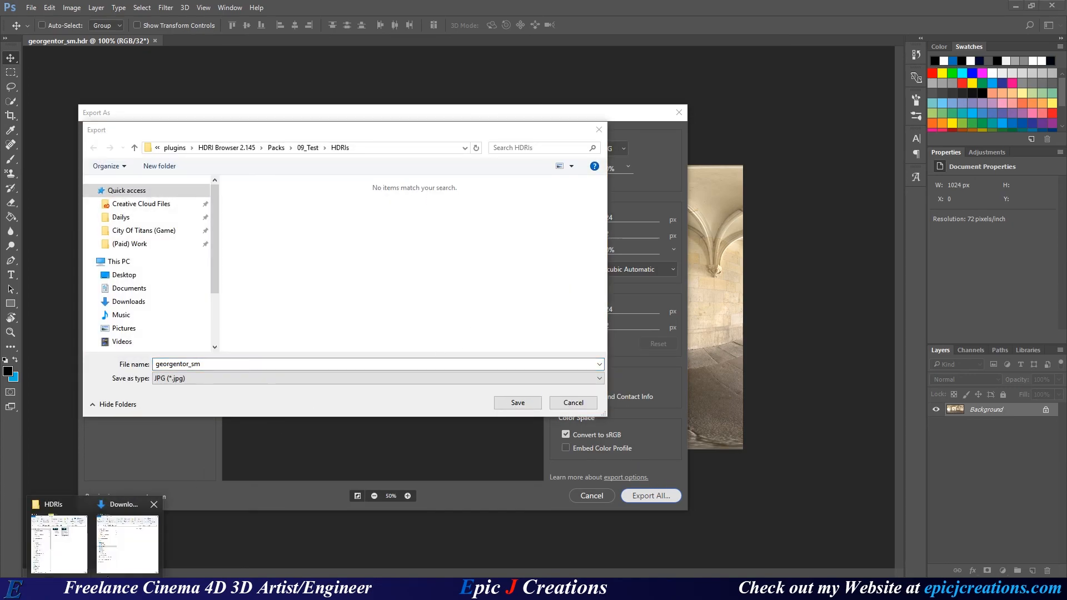
pyautogui.click(67, 553)
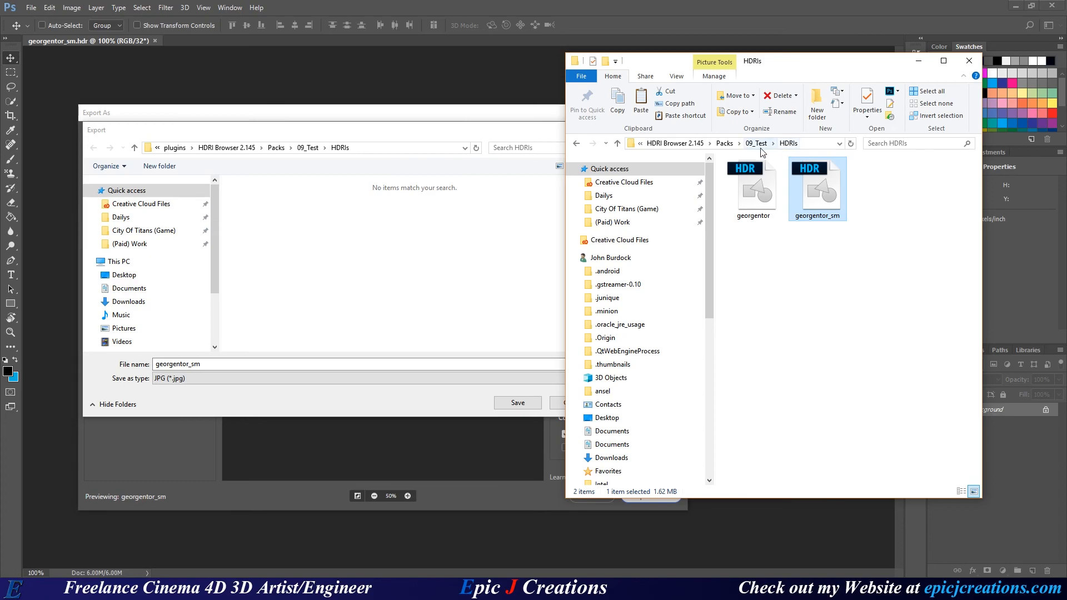
pyautogui.click(809, 145)
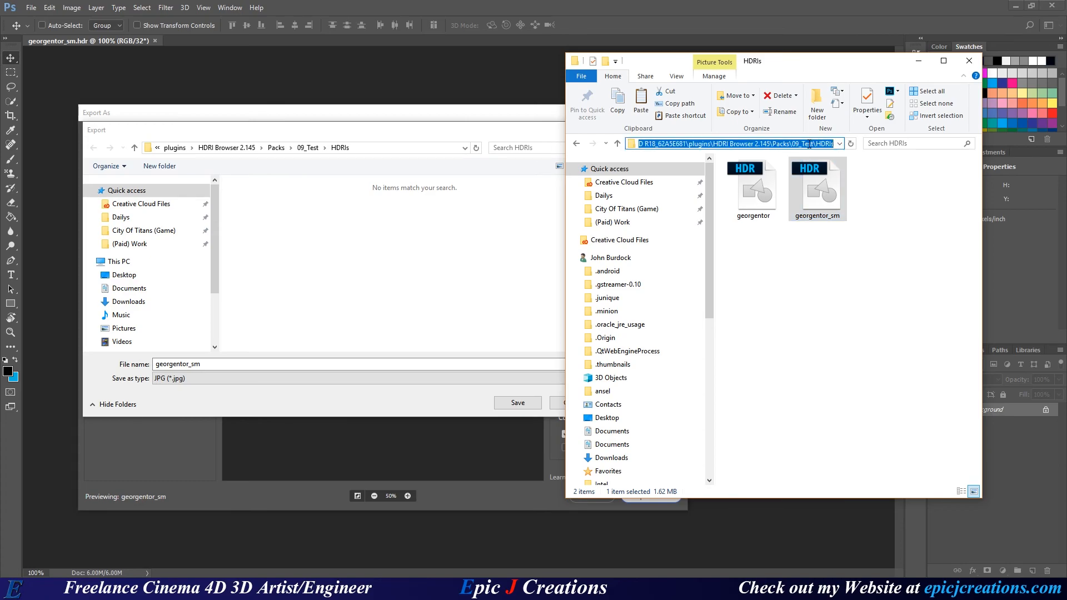
pyautogui.click(365, 138)
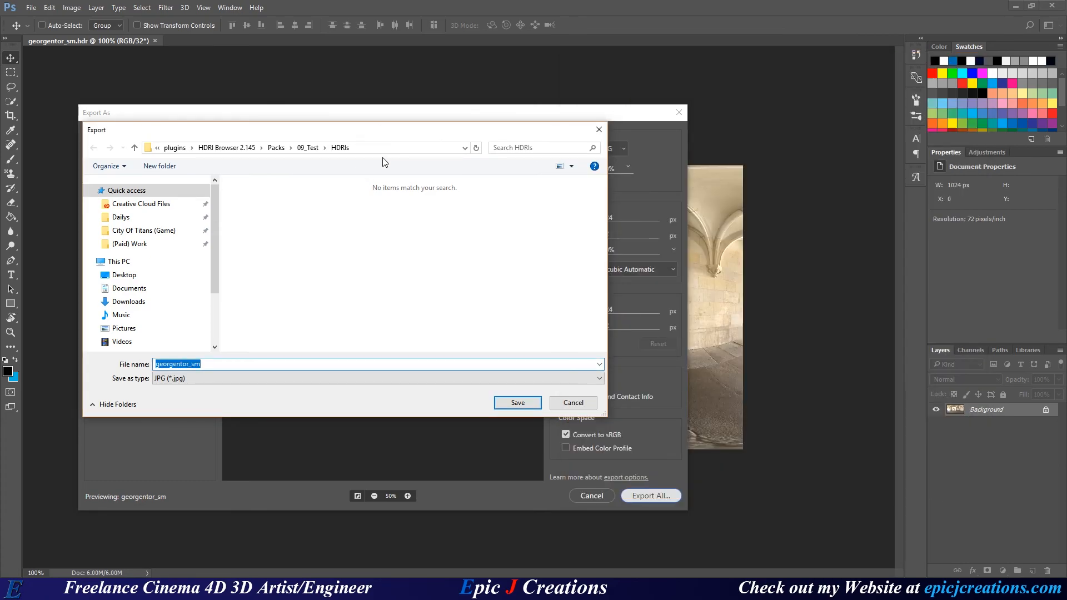
pyautogui.click(374, 148)
pyautogui.hotkey('ctrl', 'v')
pyautogui.press('Return')
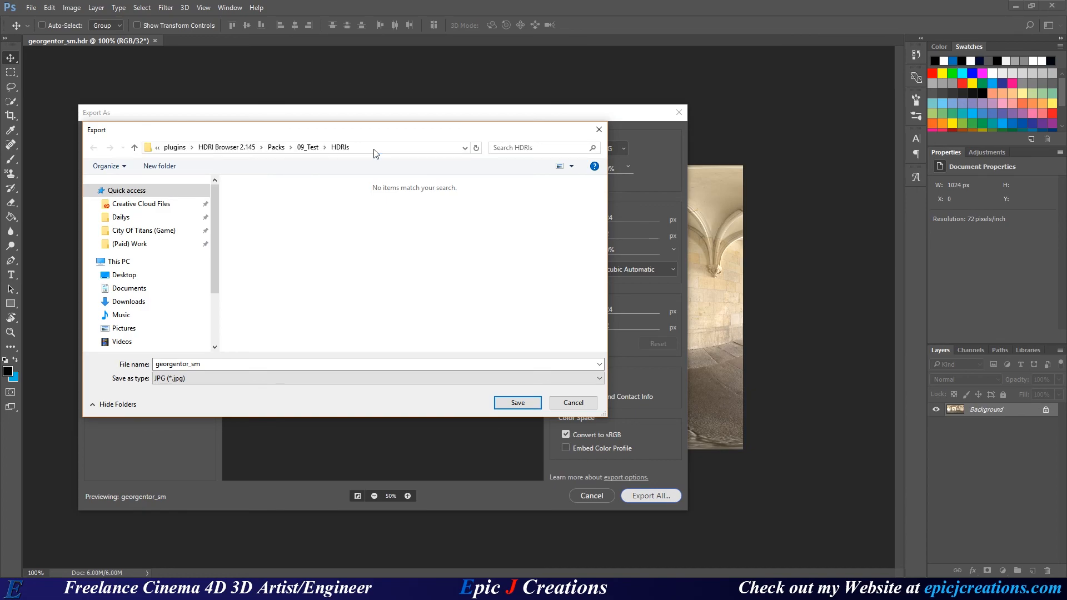
# - Choose the Thumbnails folder of 09_Test as the export location and save the JPG as georgentor
pyautogui.click(310, 148)
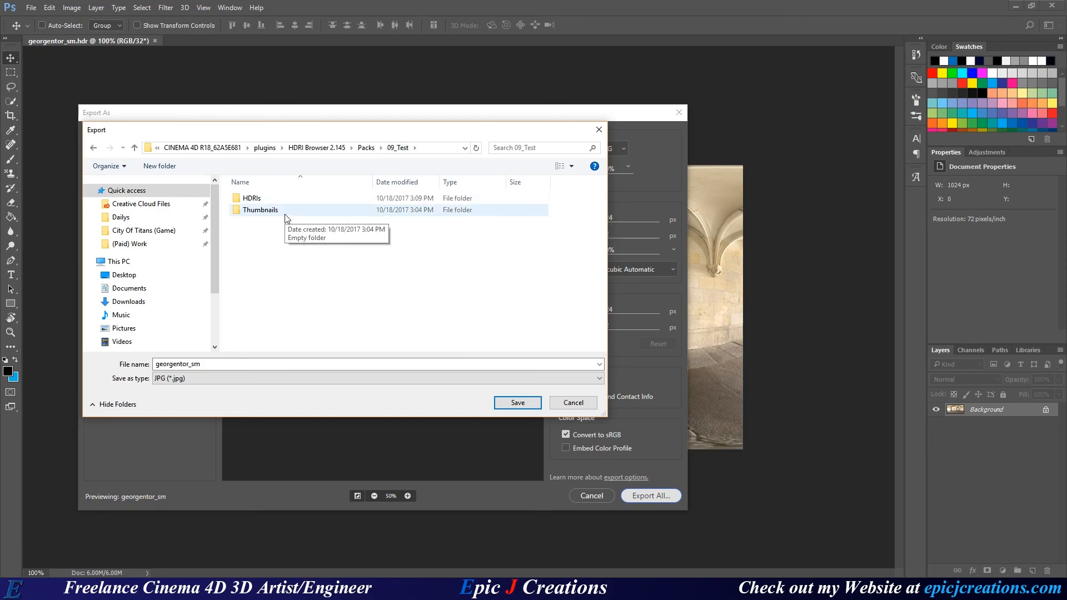
pyautogui.doubleClick(285, 214)
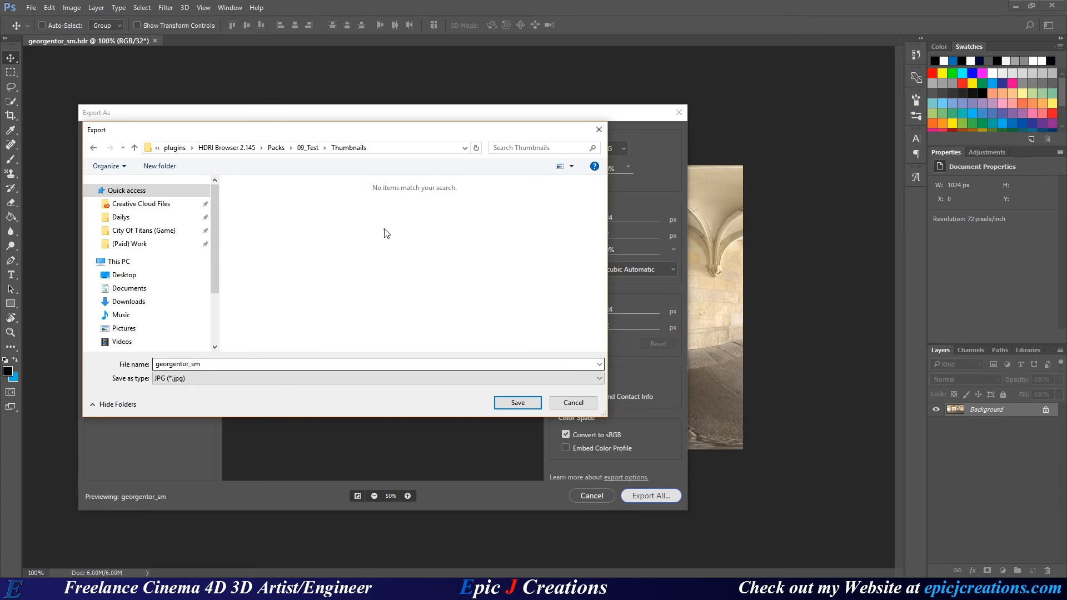
pyautogui.click(212, 364)
pyautogui.click(212, 364)
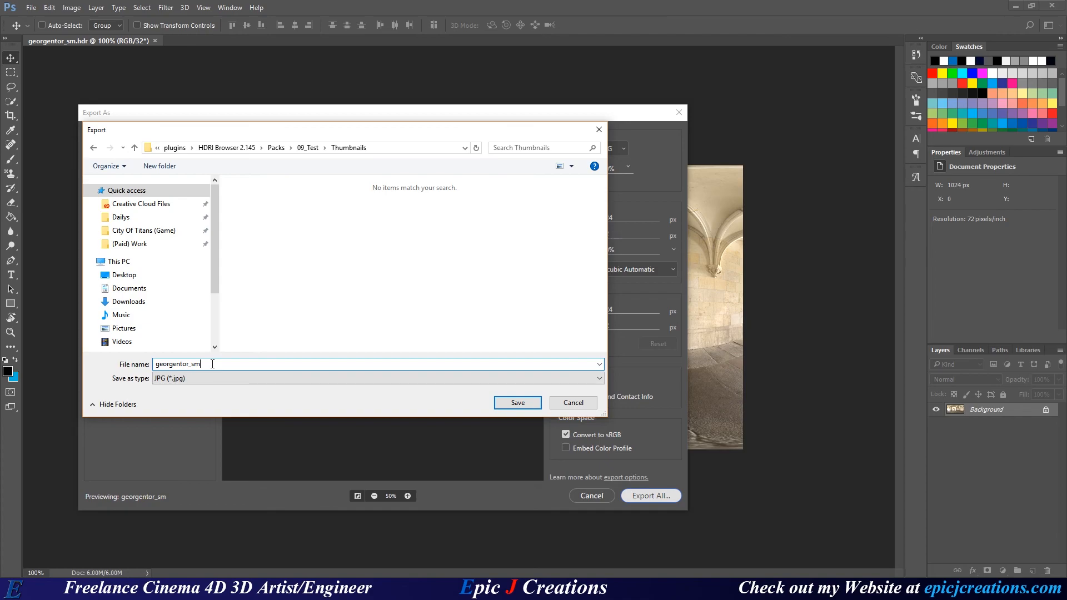
pyautogui.press('BackSpace')
pyautogui.press('BackSpace')
pyautogui.press('Return')
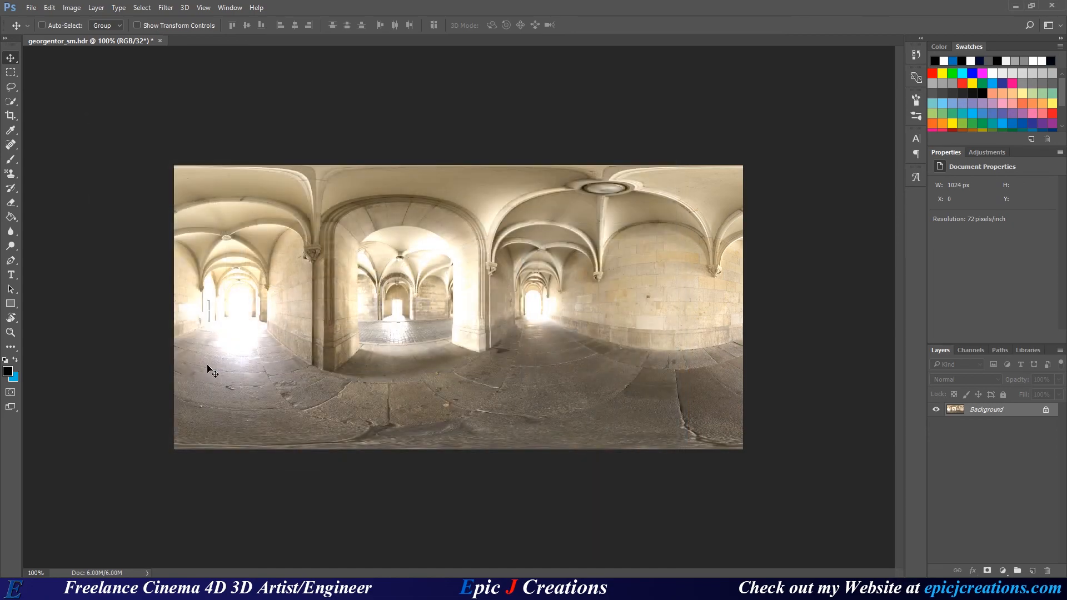
# - Switch to File Explorer and check the Thumbnails and HDRIs folders of 09_Test for the exported georgentor JPG
pyautogui.click(1015, 7)
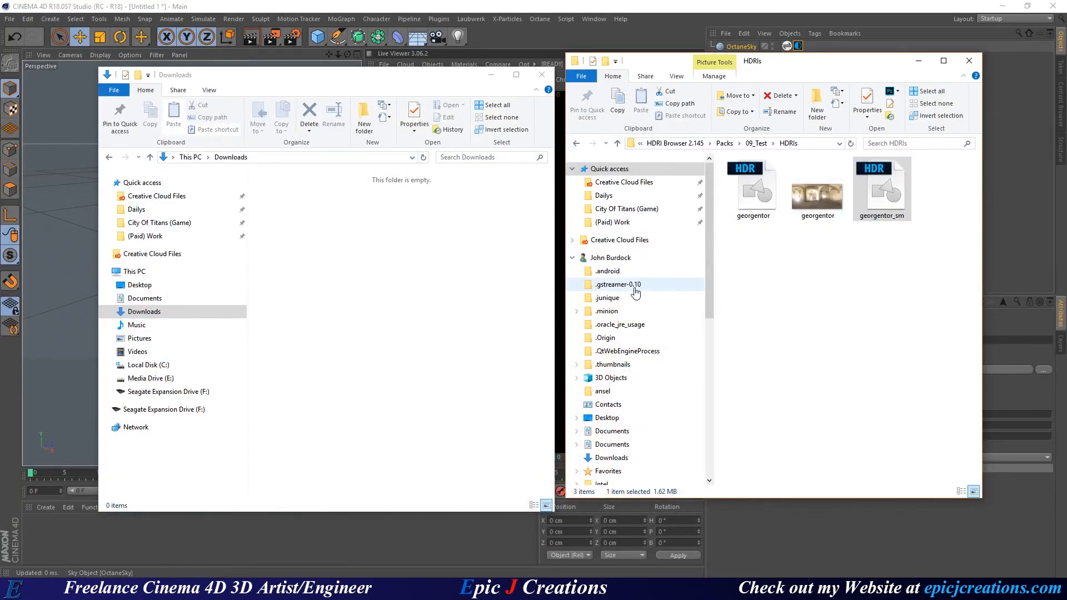
pyautogui.click(832, 312)
pyautogui.moveTo(833, 67); pyautogui.dragTo(619, 71)
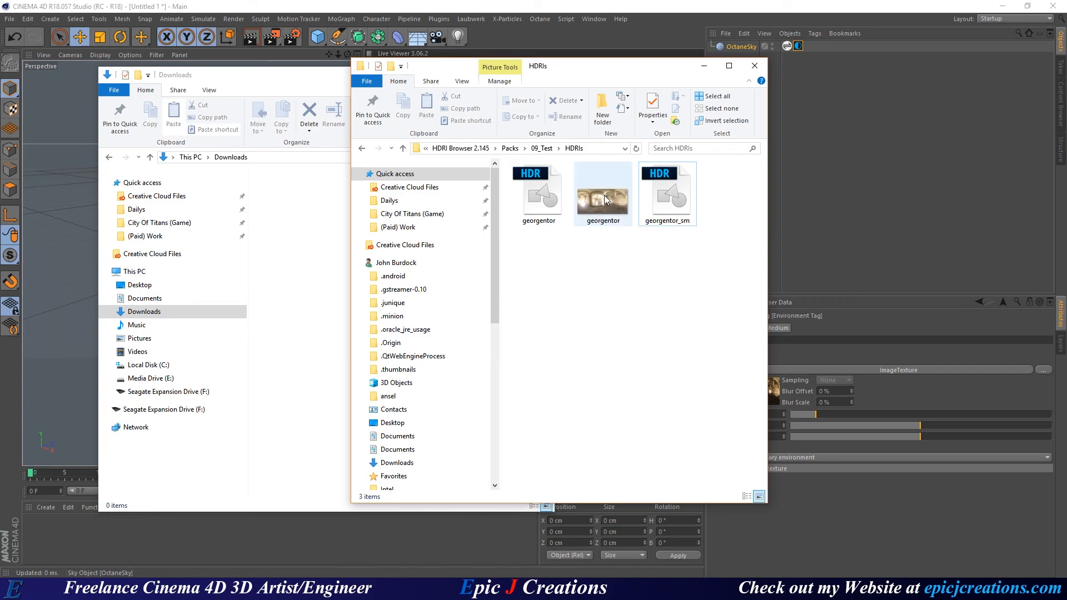
pyautogui.click(548, 150)
pyautogui.doubleClick(556, 195)
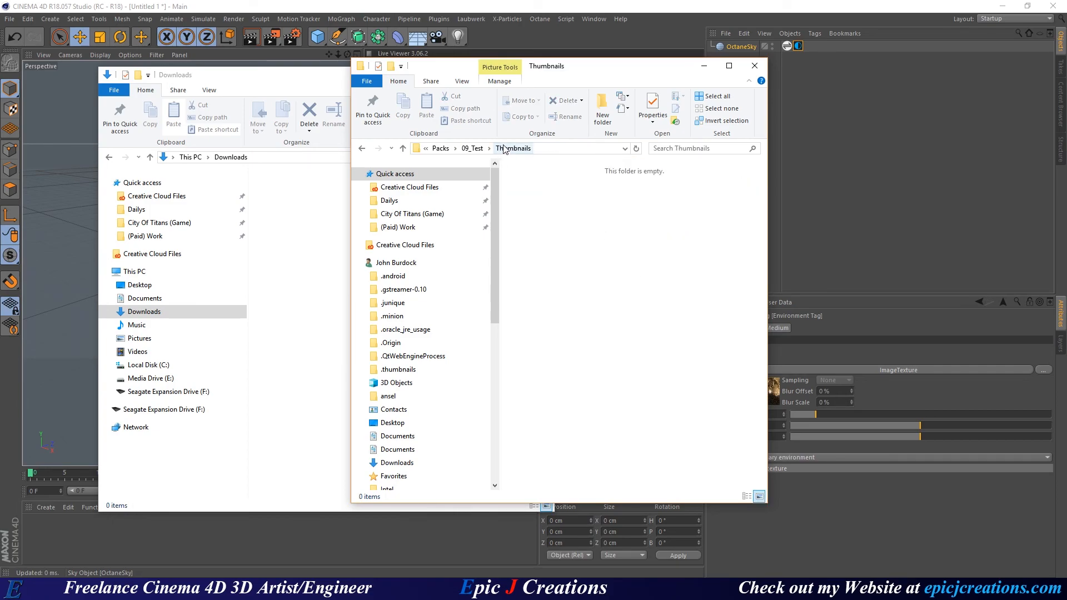
pyautogui.click(473, 148)
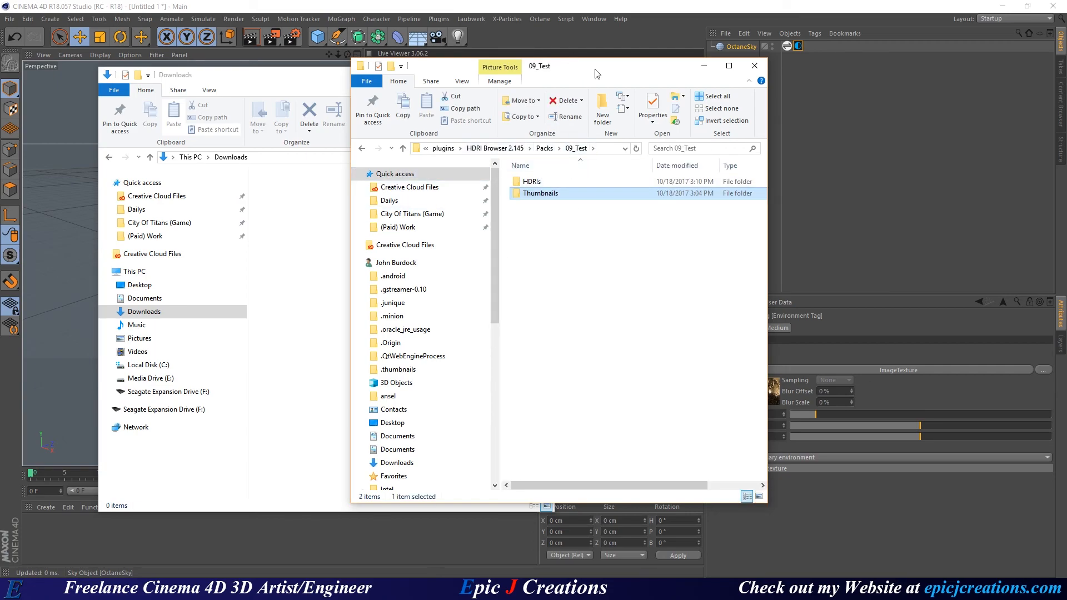
pyautogui.moveTo(597, 73); pyautogui.dragTo(570, 74)
pyautogui.doubleClick(556, 182)
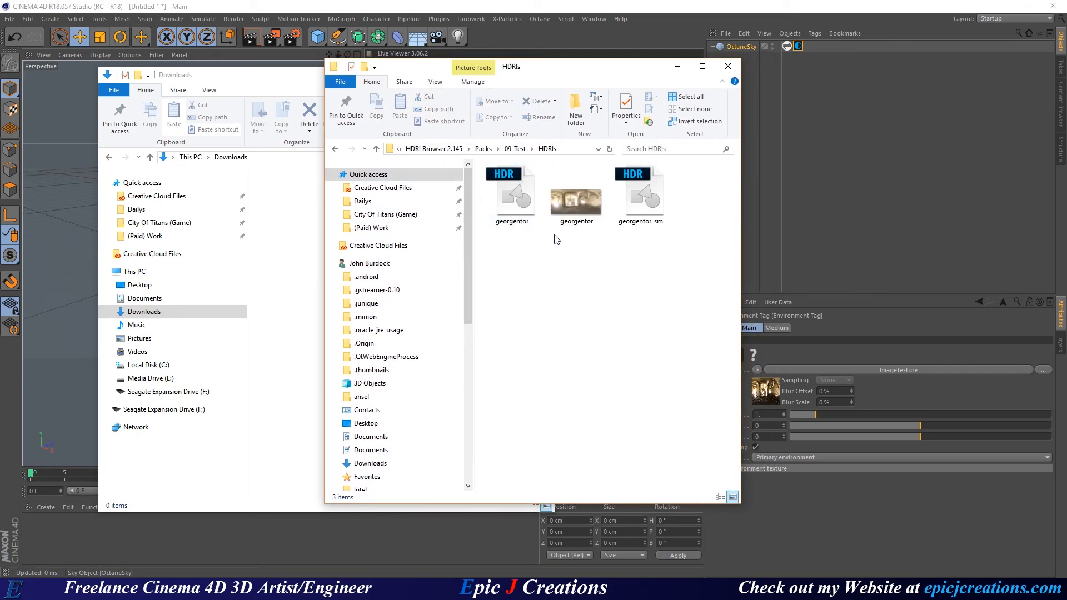
# - Inspect the georgentor HDR, the georgentor JPG and the georgentor_sm HDR in the HDRIs folder
pyautogui.click(516, 196)
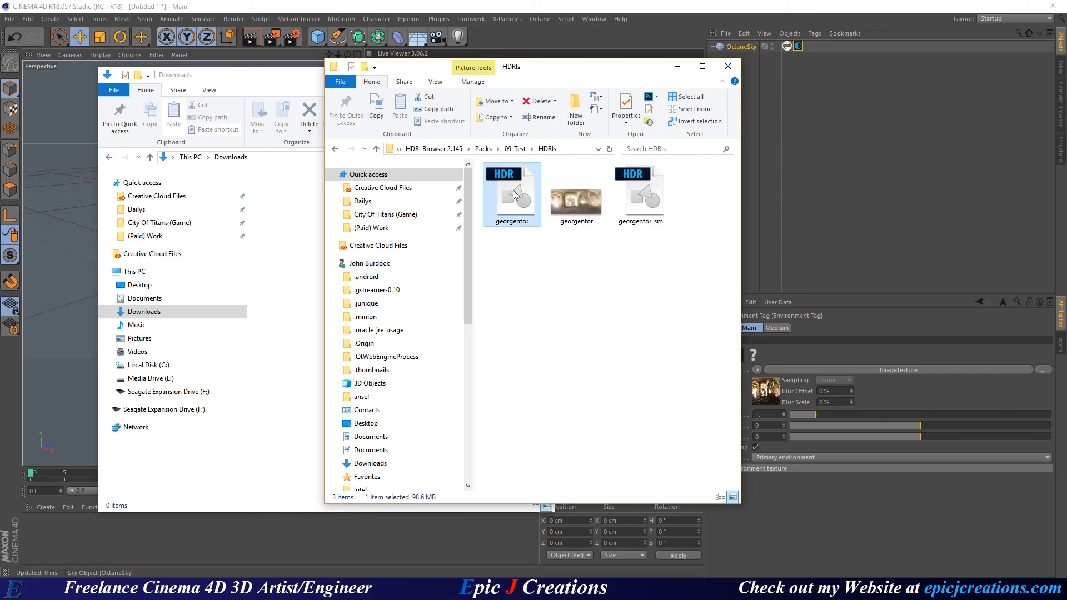
pyautogui.click(579, 202)
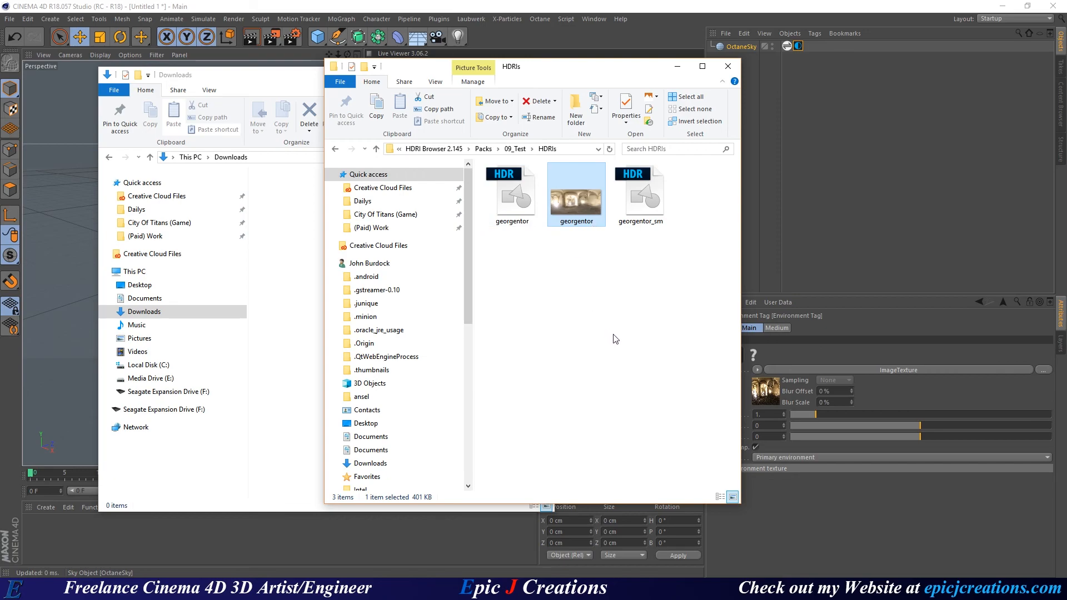
pyautogui.click(652, 204)
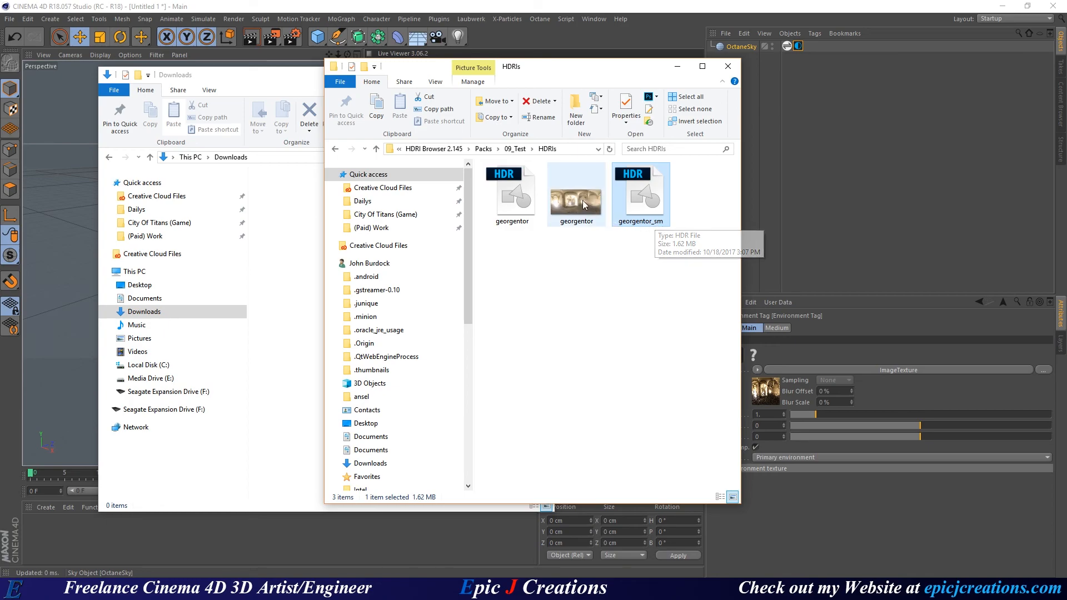
pyautogui.click(600, 214)
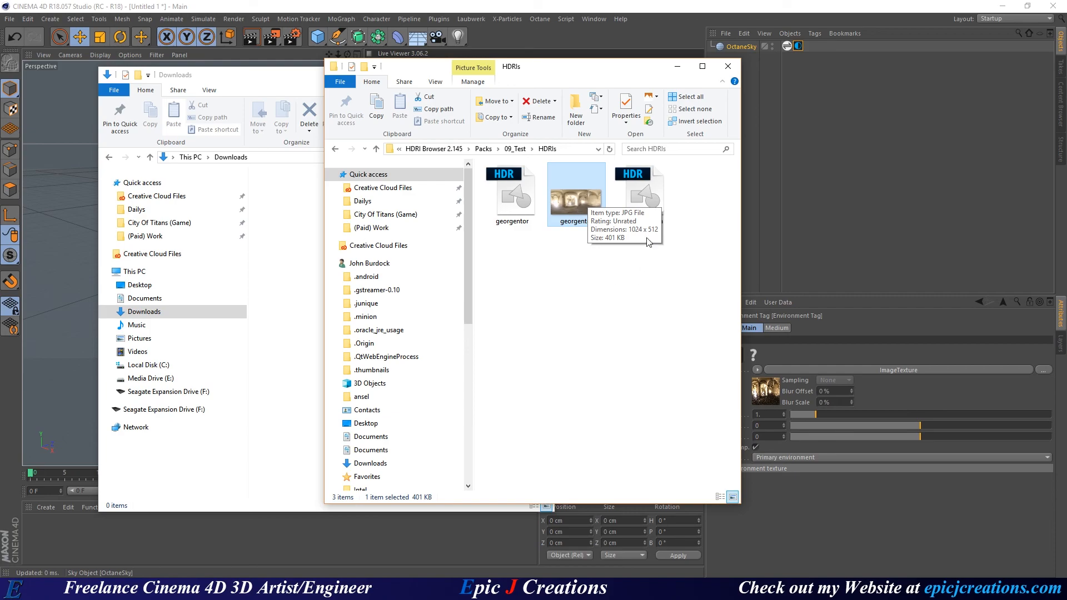
# - Move the georgentor JPG from the HDRIs folder into the Thumbnails folder of 09_Test
pyautogui.rightClick(572, 210)
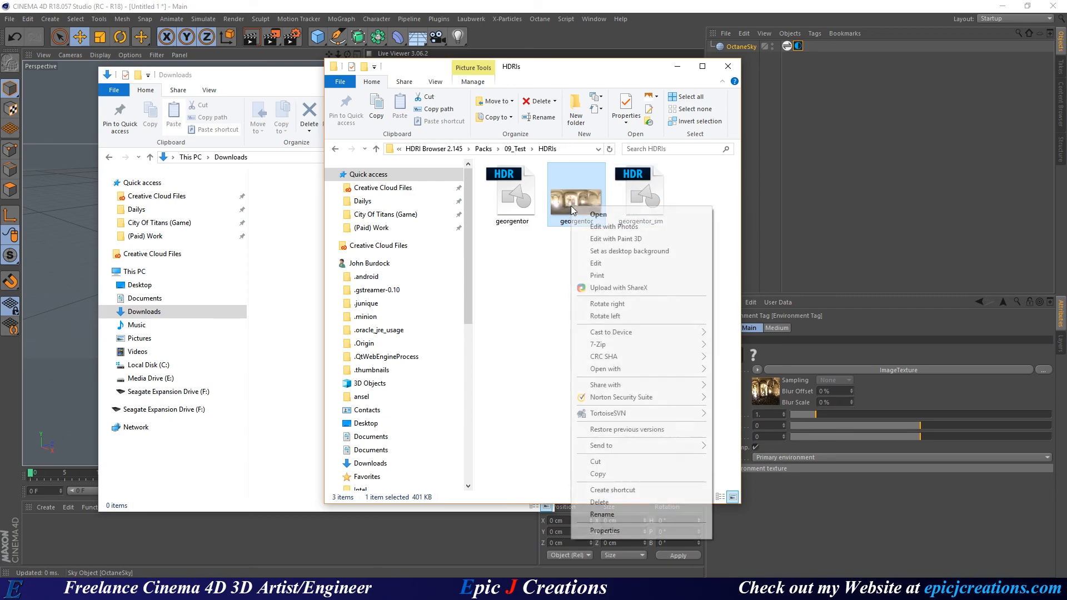
pyautogui.click(598, 462)
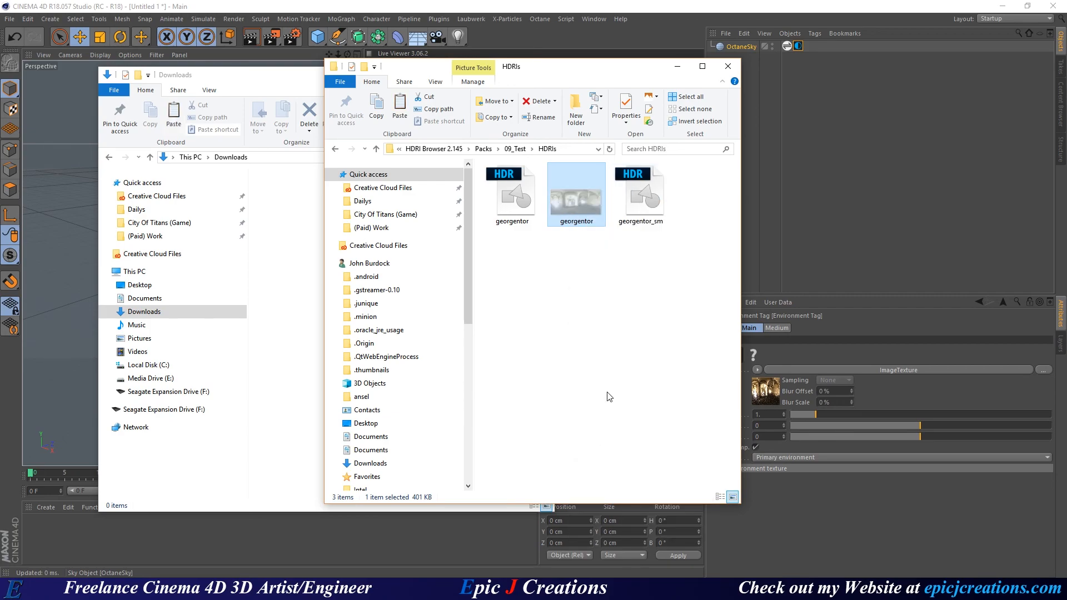
pyautogui.click(515, 149)
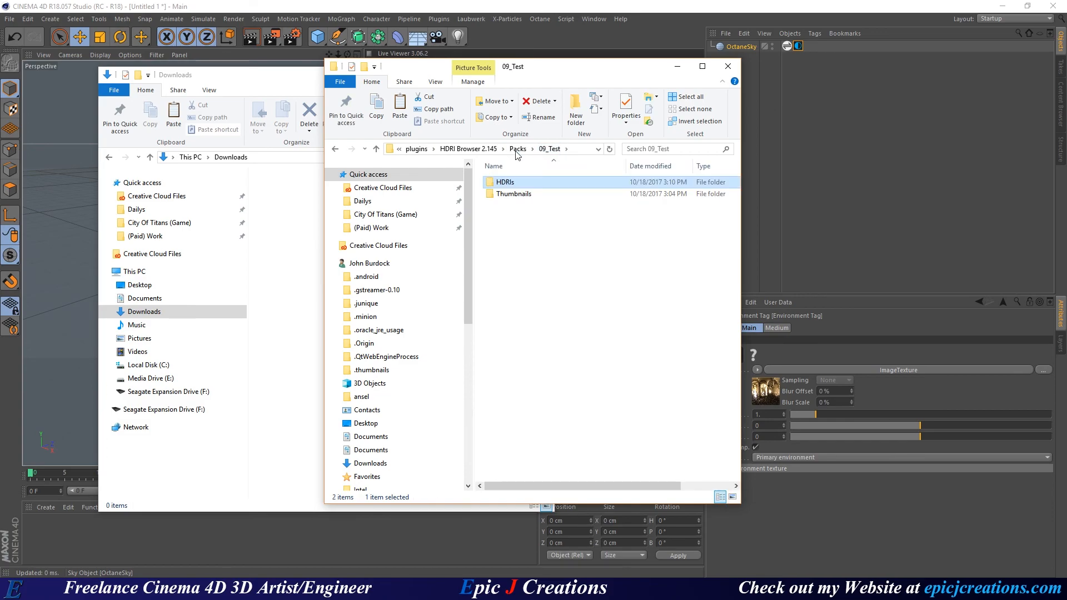
pyautogui.doubleClick(529, 199)
pyautogui.rightClick(527, 198)
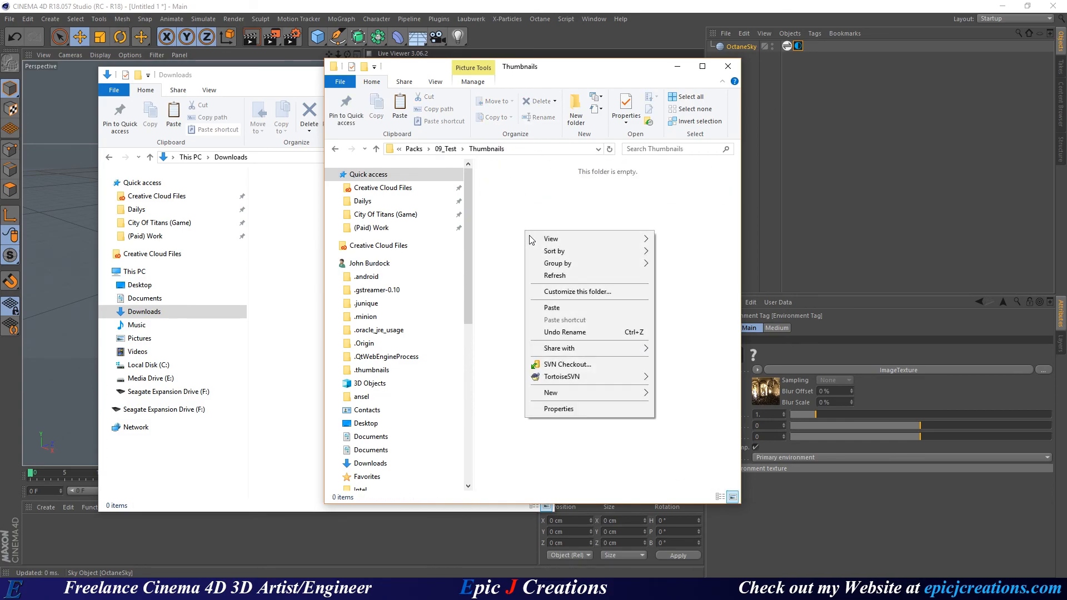
pyautogui.click(568, 308)
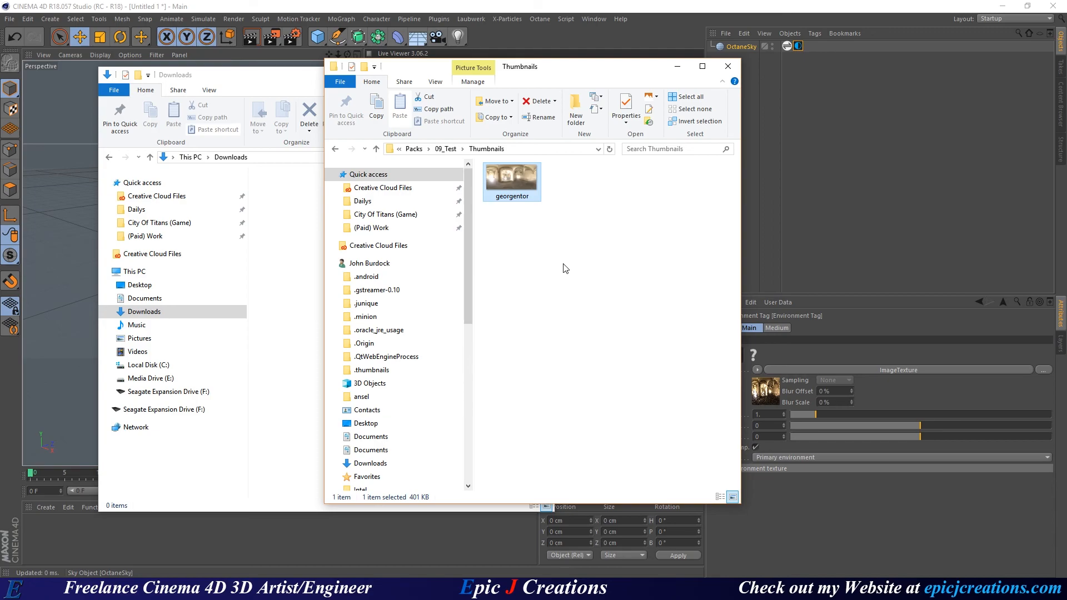
# - Return to Cinema 4D, open the HDRI Browser from OctaneSky's HDRI Link tag and choose the Test pack
pyautogui.click(549, 253)
pyautogui.moveTo(590, 73); pyautogui.dragTo(666, 94)
pyautogui.moveTo(389, 80); pyautogui.dragTo(0, 80)
pyautogui.click(804, 88)
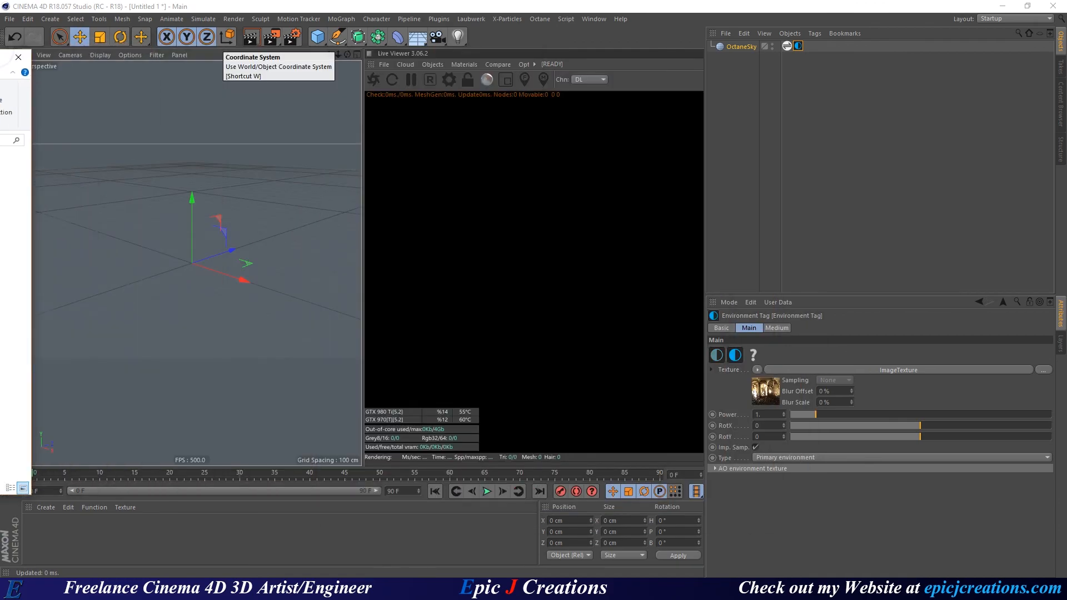
pyautogui.doubleClick(788, 49)
pyautogui.moveTo(464, 99); pyautogui.dragTo(517, 101)
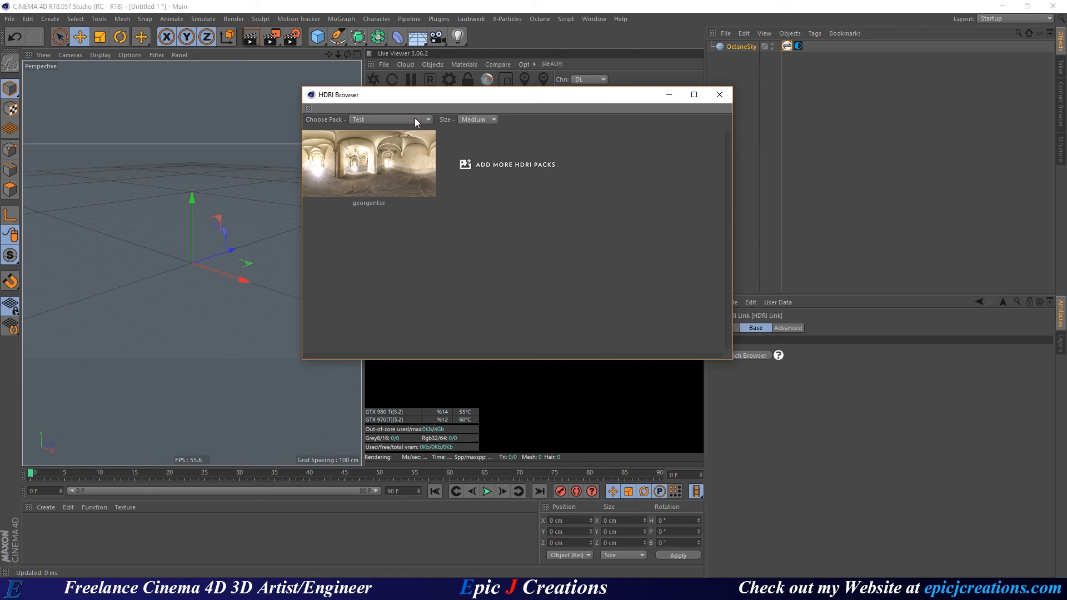
pyautogui.click(388, 122)
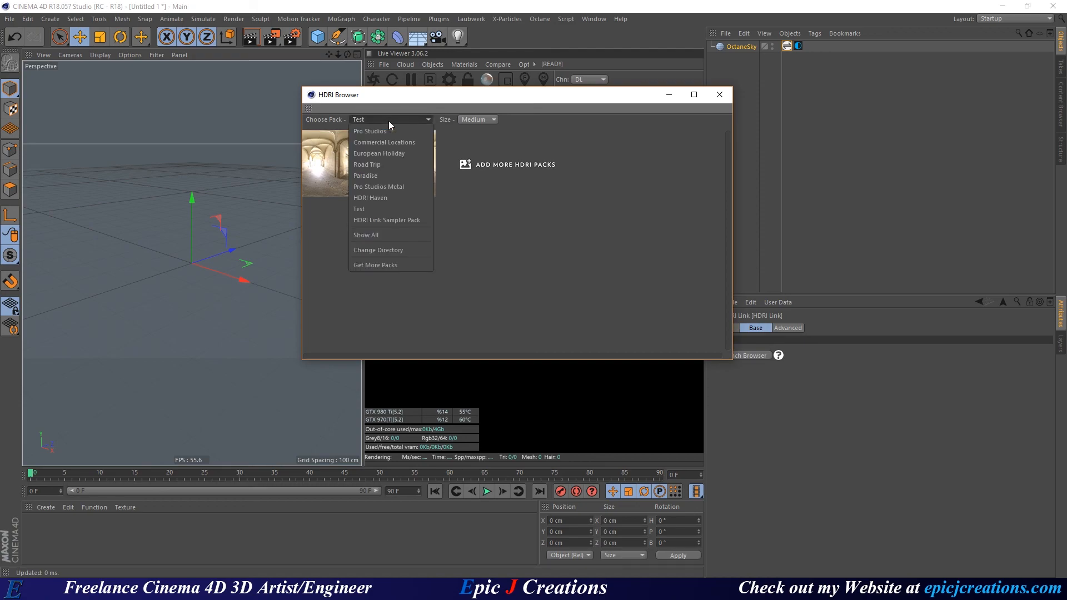
pyautogui.click(376, 209)
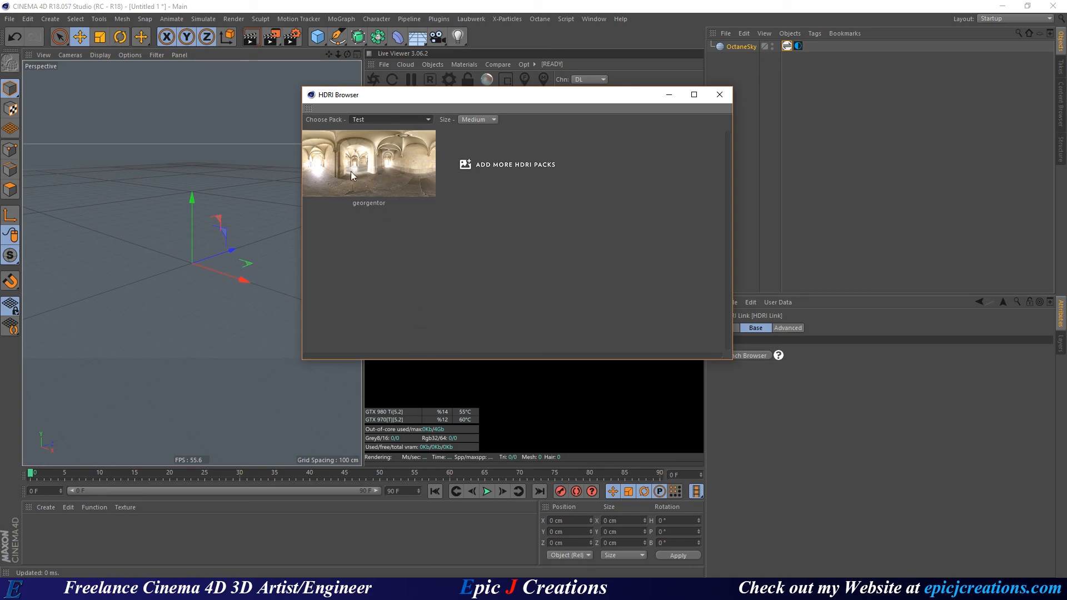
# - Compare the georgentor preview in the HDRI Browser with the JPG in the Thumbnails folder
pyautogui.moveTo(569, 98); pyautogui.dragTo(355, 105)
pyautogui.moveTo(0, 111); pyautogui.dragTo(536, 86)
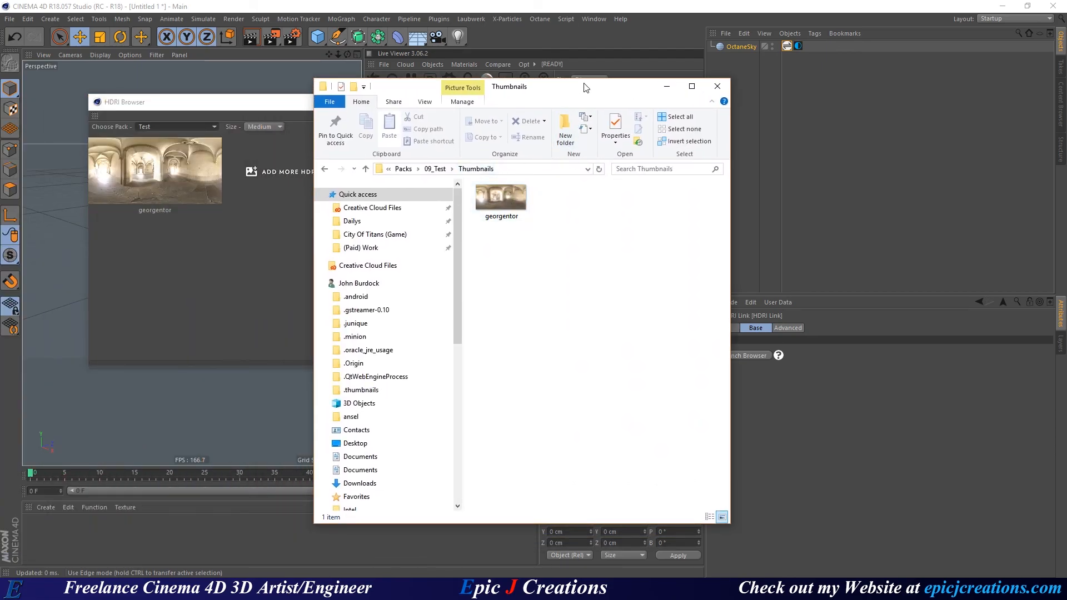
pyautogui.click(139, 103)
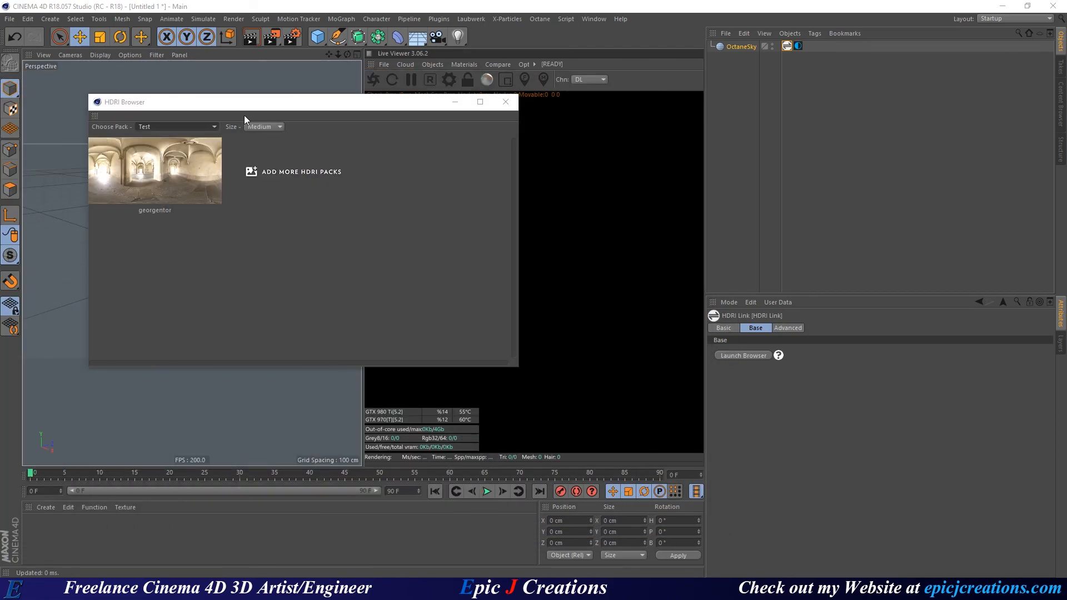
# - Set the HDRI Browser's thumbnail size to Large
pyautogui.click(264, 127)
pyautogui.scroll(-2, 264, 127)
pyautogui.moveTo(255, 109); pyautogui.dragTo(205, 88)
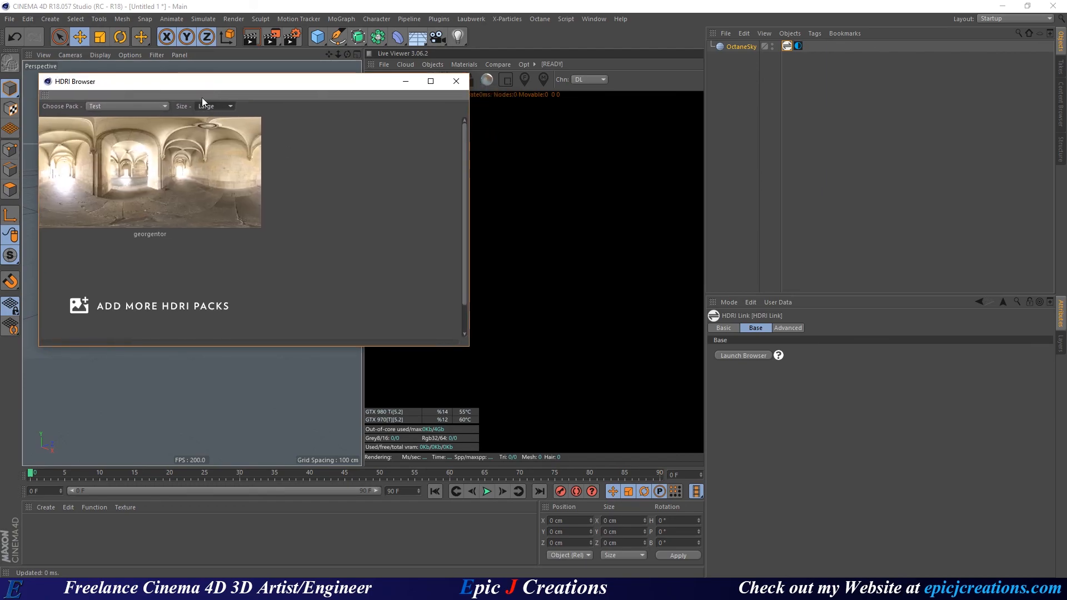
# - Show OctaneSky's Environment tag settings and start rendering the scene in the Live Viewer
pyautogui.click(798, 46)
pyautogui.moveTo(346, 83); pyautogui.dragTo(305, 169)
pyautogui.click(389, 80)
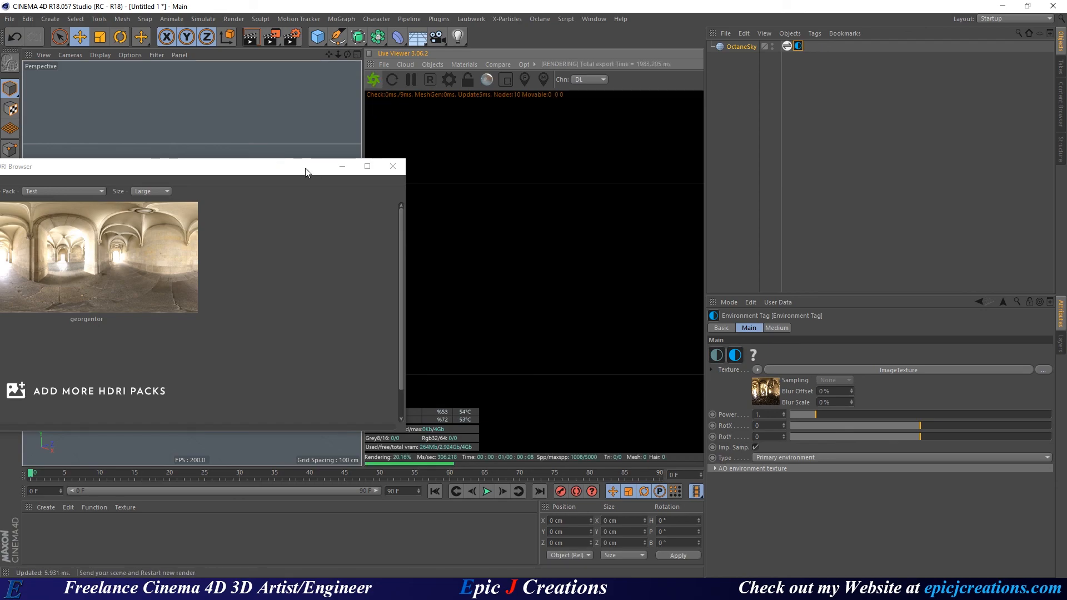
# - Widen the Live Viewer and look around the georgentor environment in the render
pyautogui.moveTo(306, 171); pyautogui.dragTo(365, 128)
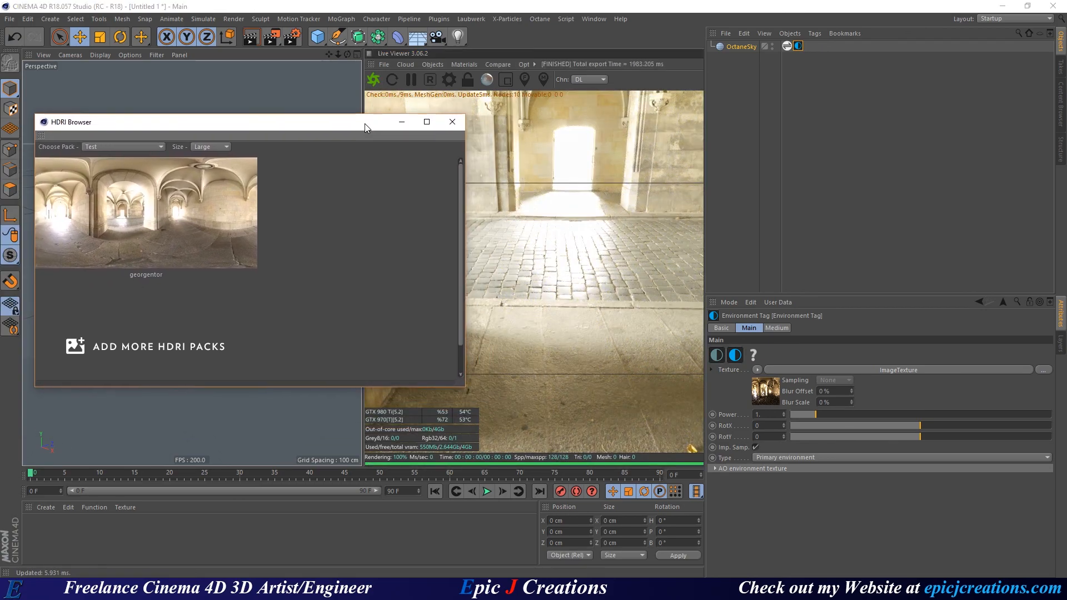
pyautogui.moveTo(706, 239); pyautogui.dragTo(798, 239)
pyautogui.moveTo(642, 283); pyautogui.dragTo(989, 261)
pyautogui.moveTo(656, 245); pyautogui.dragTo(737, 332)
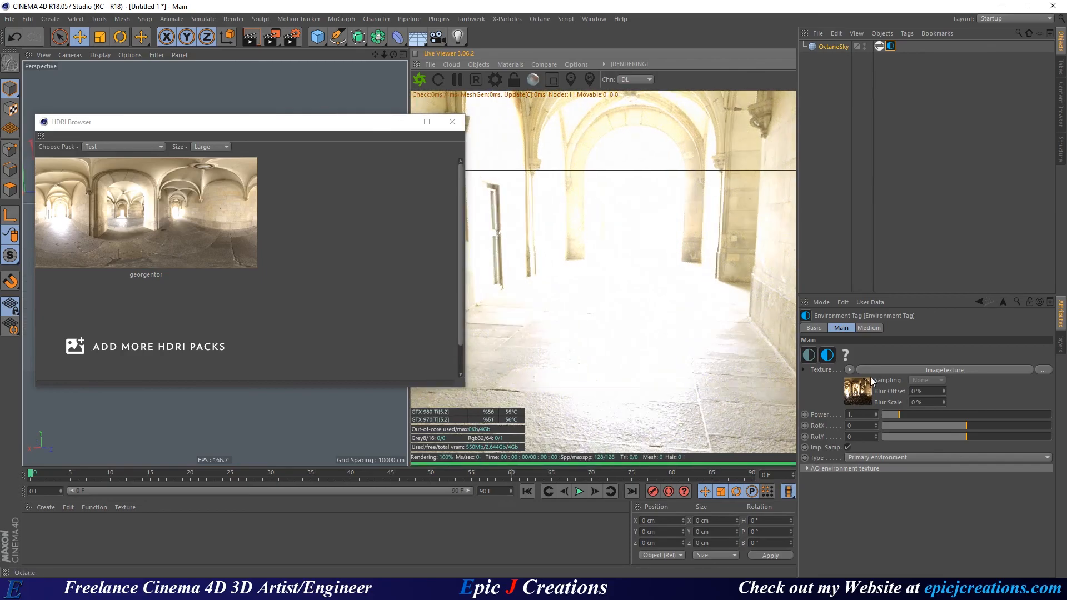
# - Test the Environment tag's power at 0.0001 and reset it to 1, checking the georgentor environment in the render
pyautogui.moveTo(899, 414); pyautogui.dragTo(882, 413)
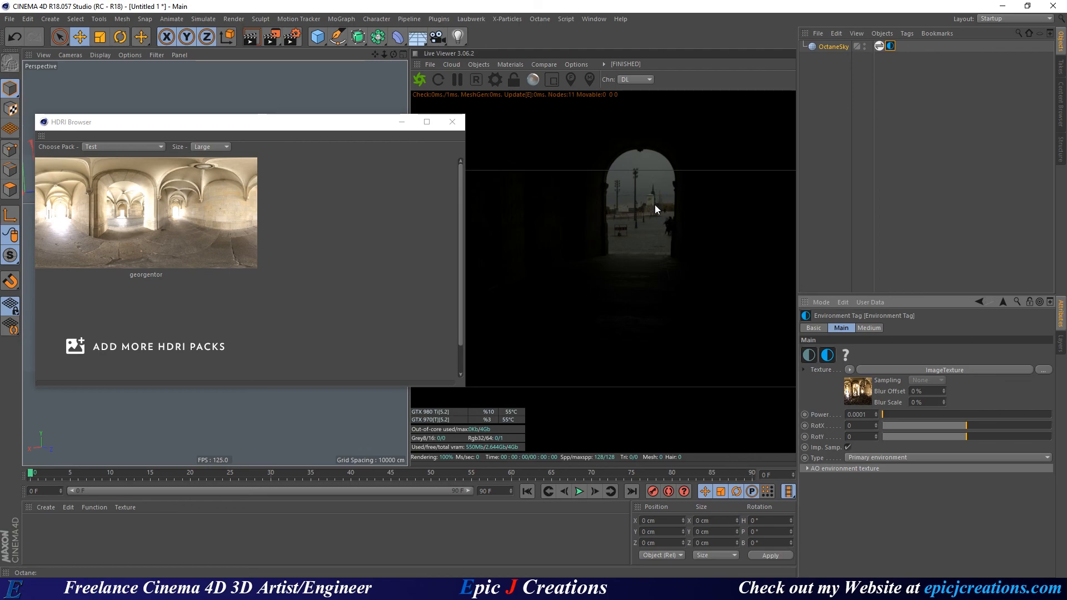
pyautogui.click(851, 414)
pyautogui.write('1')
pyautogui.press('Return')
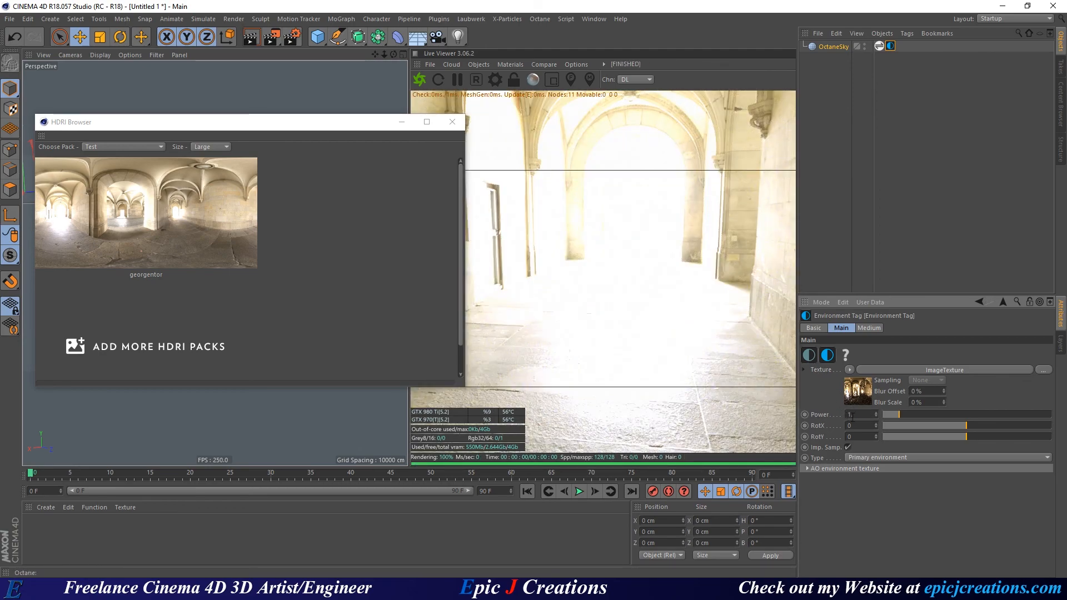
pyautogui.moveTo(899, 415)
pyautogui.mouseDown()
pyautogui.moveTo(919, 415)
pyautogui.moveTo(898, 415)
pyautogui.mouseUp()
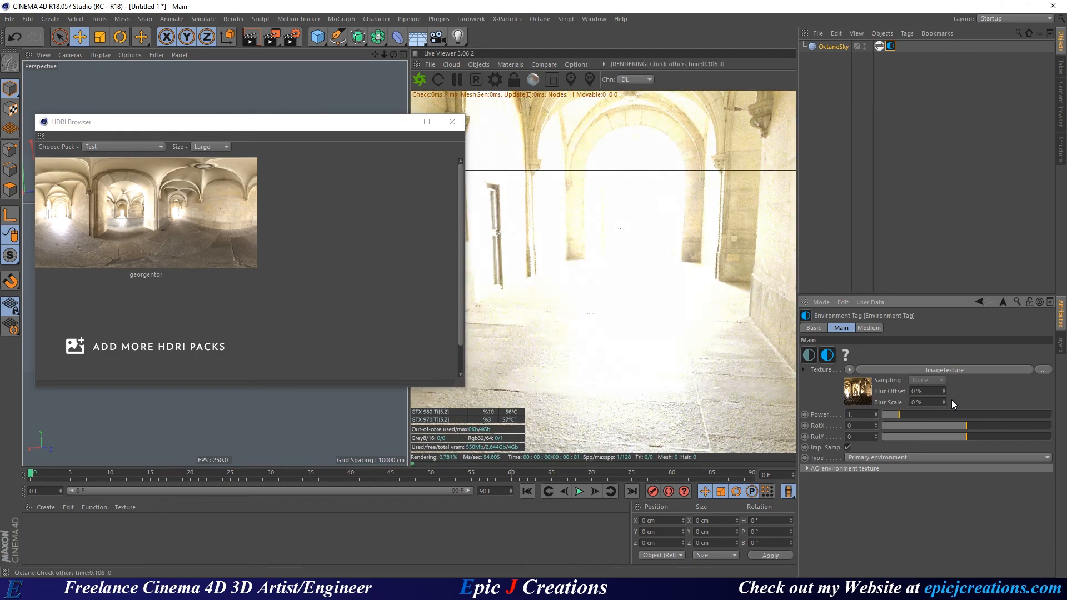
pyautogui.moveTo(350, 129); pyautogui.dragTo(321, 117)
pyautogui.moveTo(662, 336); pyautogui.dragTo(856, 369)
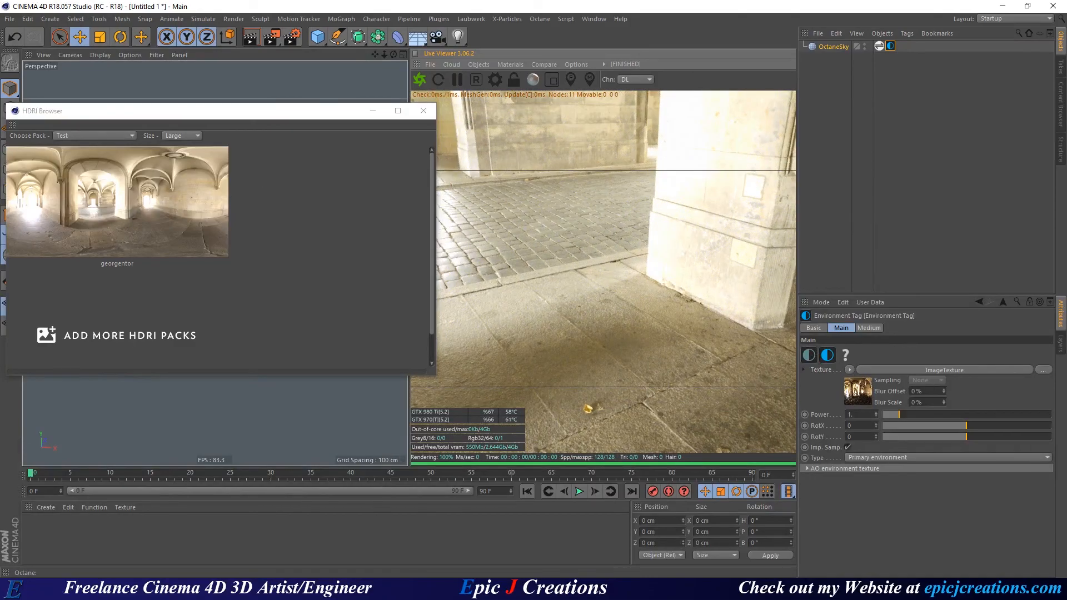
# - In File Explorer, open the 09_Test pack's HDRIs folder and look at the georgentor and georgentor_sm files
pyautogui.moveTo(0, 119); pyautogui.dragTo(573, 71)
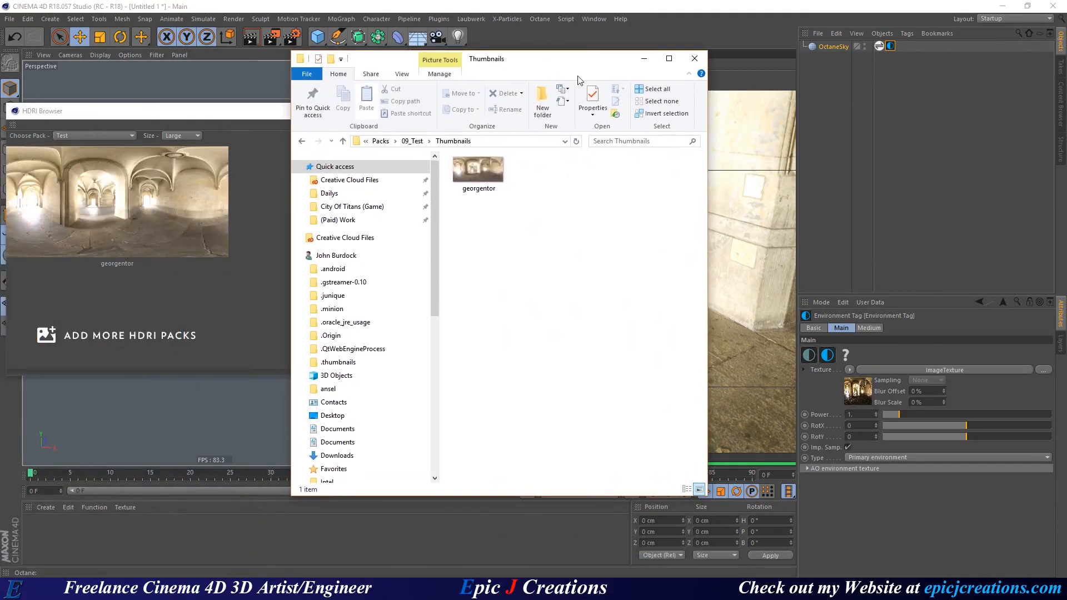
pyautogui.click(414, 142)
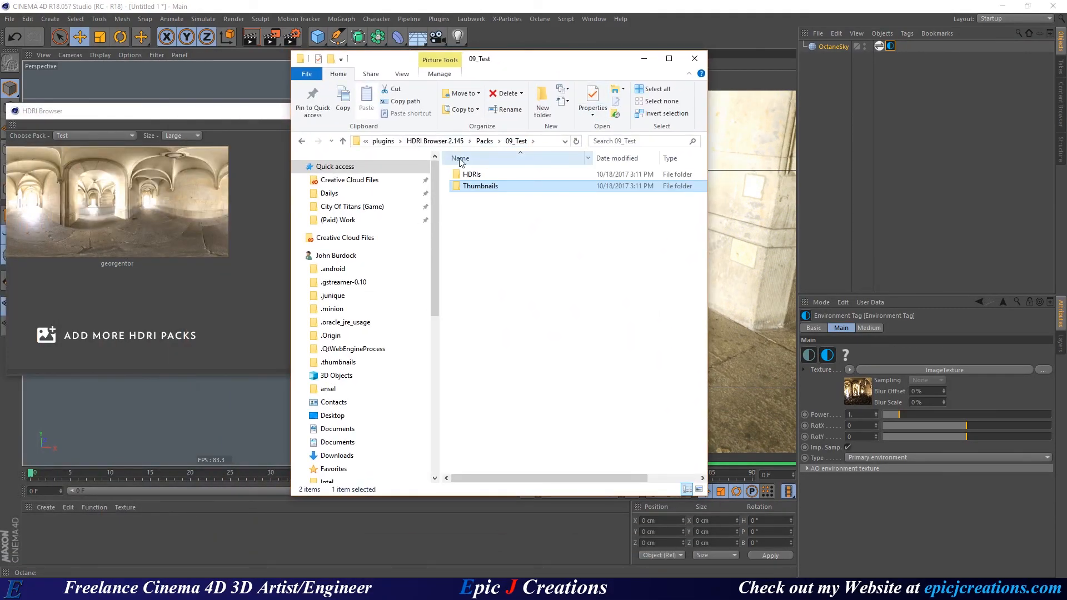
pyautogui.doubleClick(491, 175)
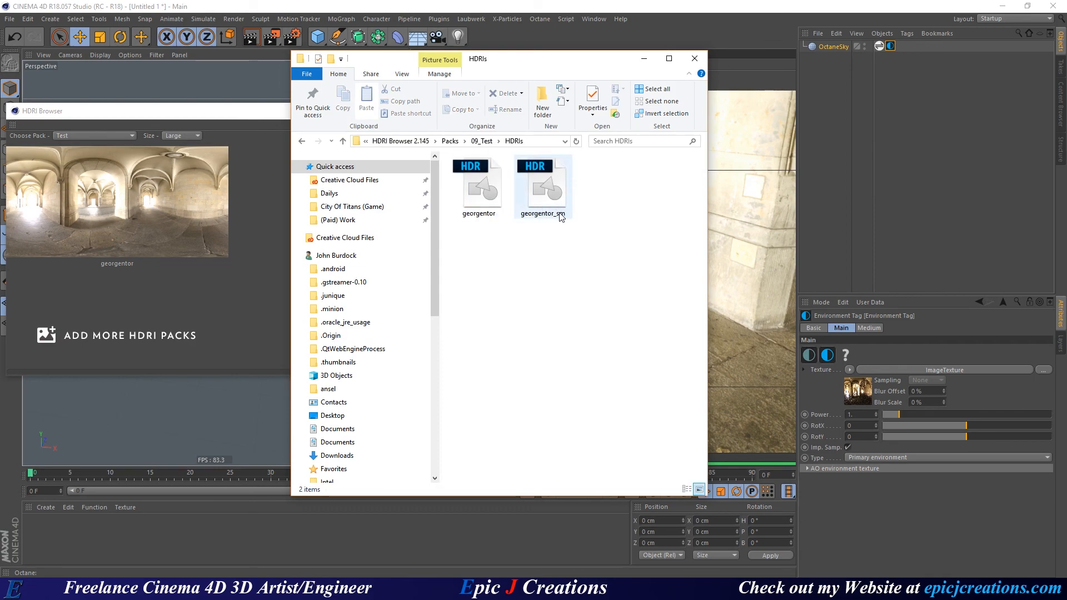
pyautogui.moveTo(570, 62); pyautogui.dragTo(0, 100)
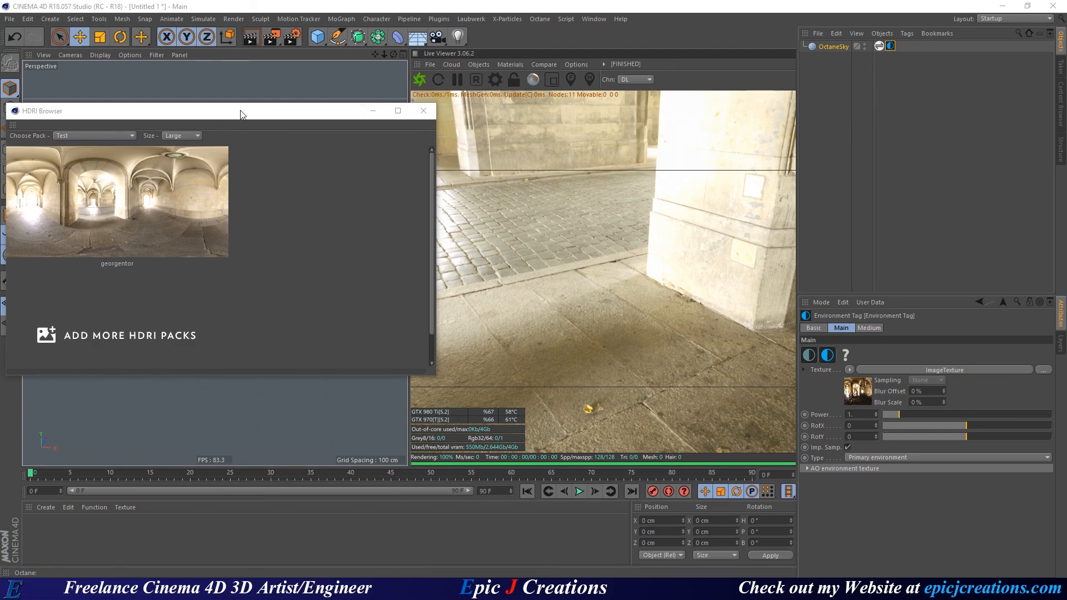
# - Return to Cinema 4D and show all packs in the HDRI Browser with Medium thumbnails
pyautogui.moveTo(240, 111); pyautogui.dragTo(417, 102)
pyautogui.moveTo(496, 106); pyautogui.dragTo(338, 108)
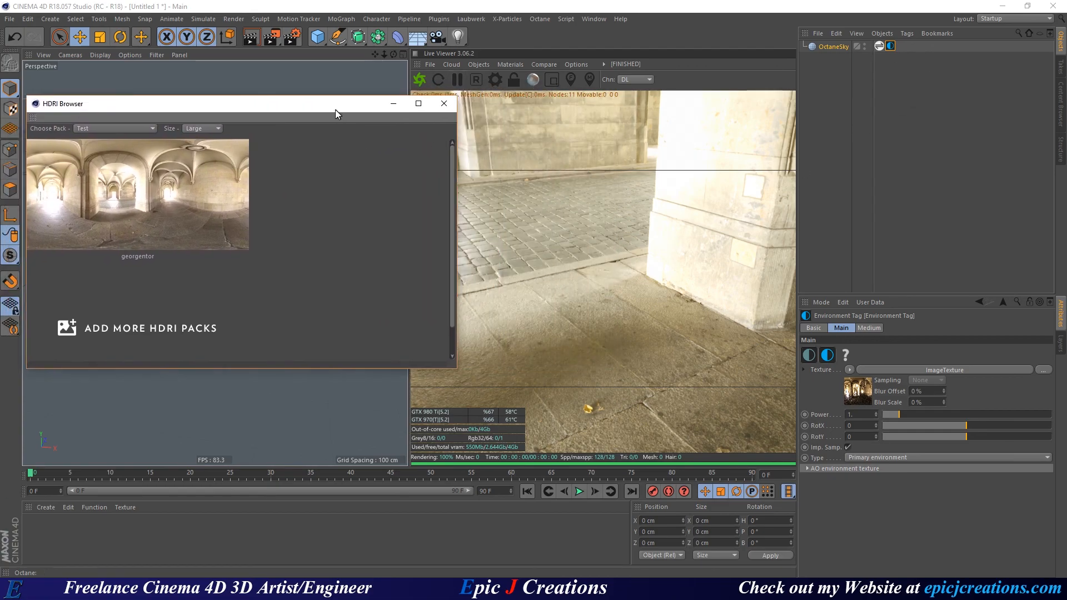
pyautogui.click(112, 131)
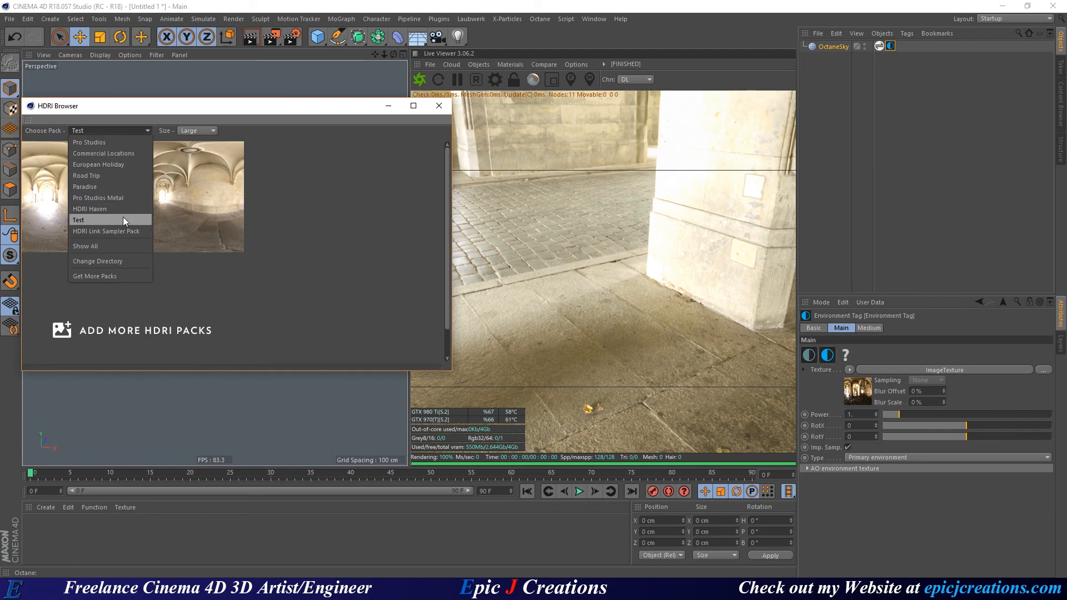
pyautogui.click(115, 247)
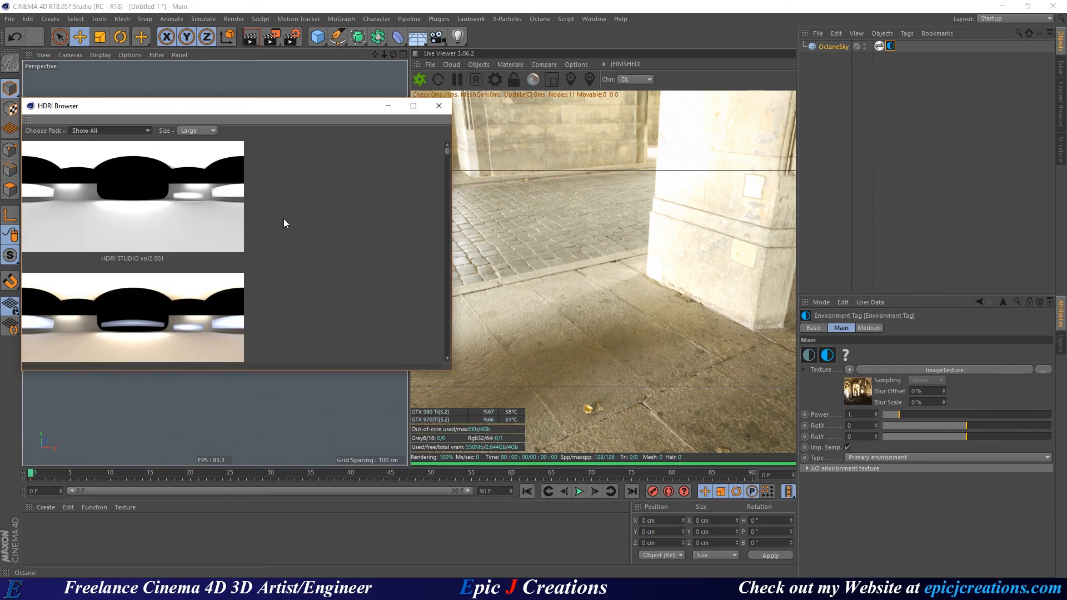
pyautogui.click(191, 129)
pyautogui.click(203, 131)
pyautogui.scroll(-15, 309, 219)
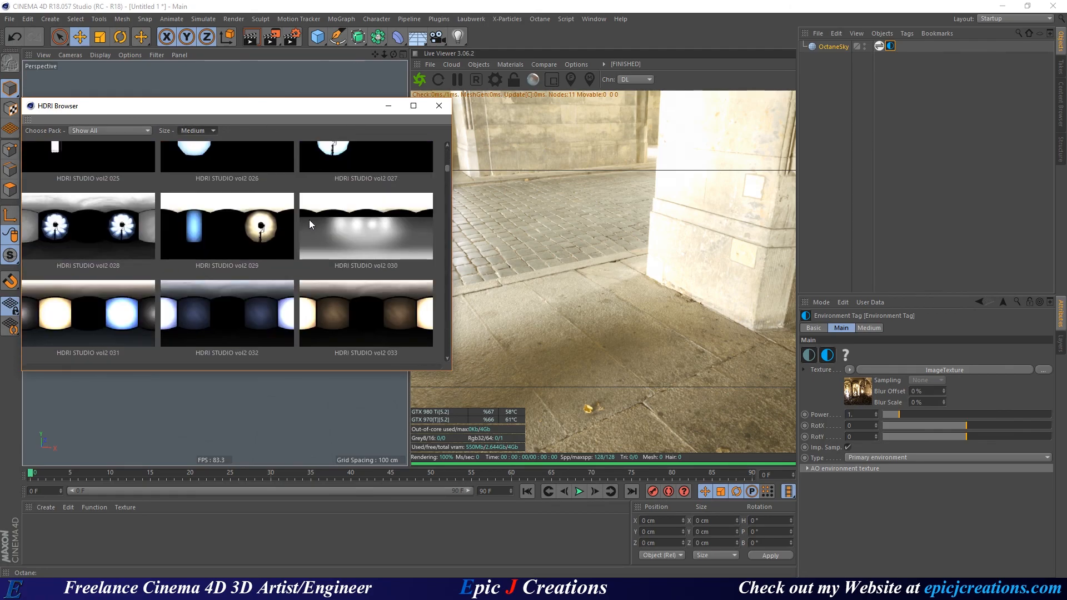
# - Try an HDRI STUDIO vol2 image and Sidewalk At Night as the sky, and apply Street Art
pyautogui.click(314, 247)
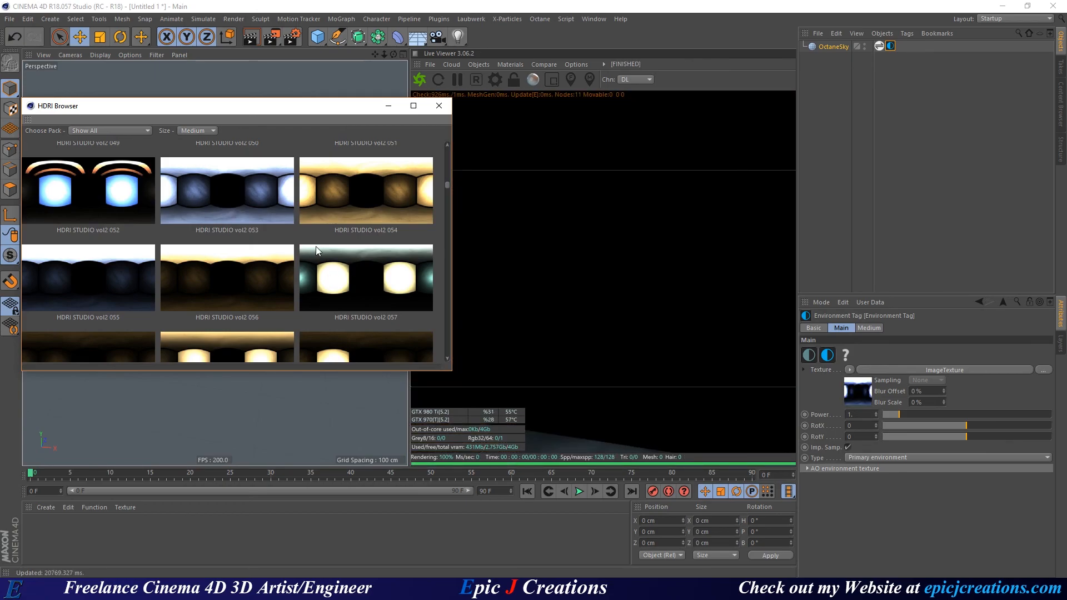
pyautogui.moveTo(659, 280); pyautogui.dragTo(626, 369)
pyautogui.scroll(-20, 268, 280)
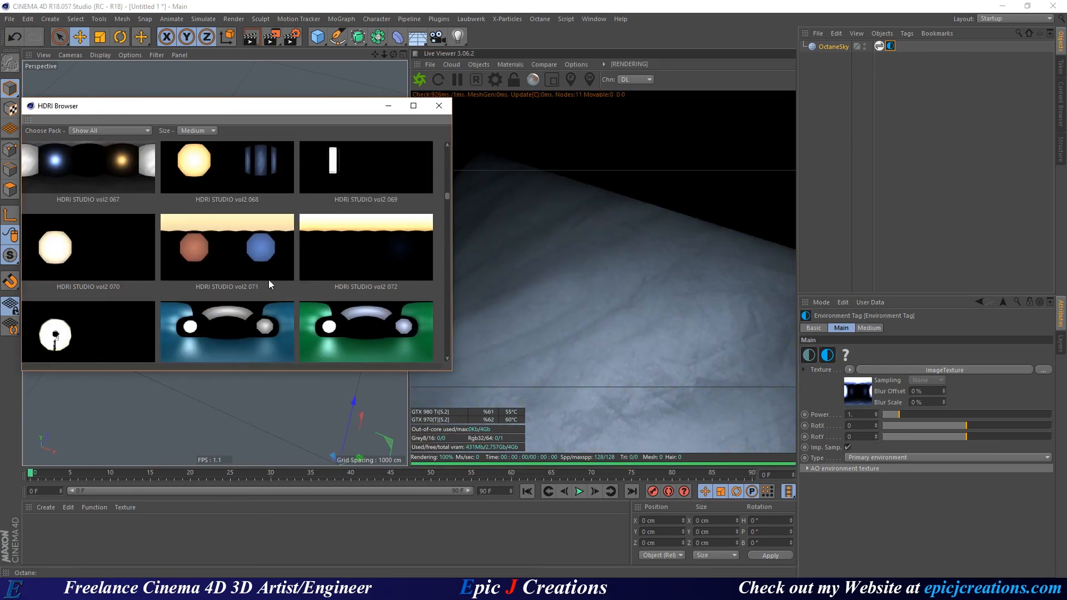
pyautogui.scroll(-5, 268, 279)
pyautogui.click(382, 278)
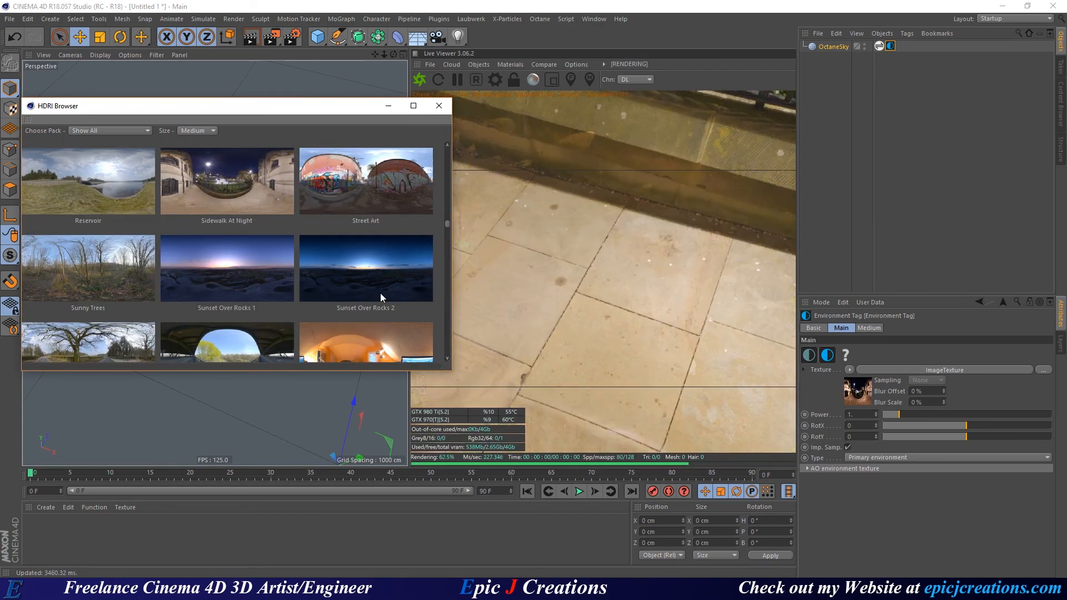
pyautogui.moveTo(576, 297); pyautogui.dragTo(611, 239)
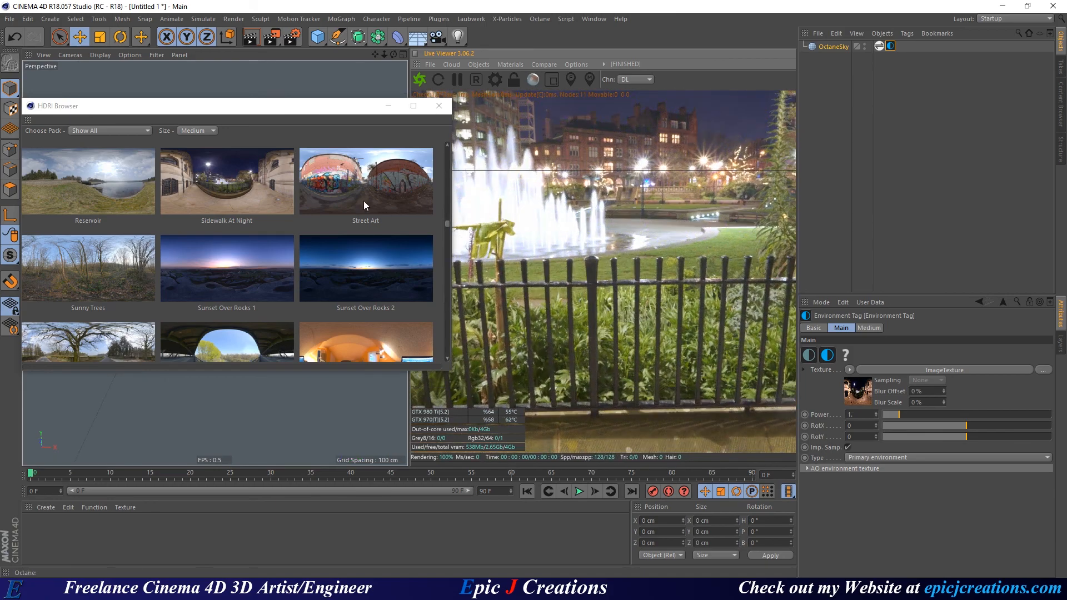
pyautogui.click(368, 178)
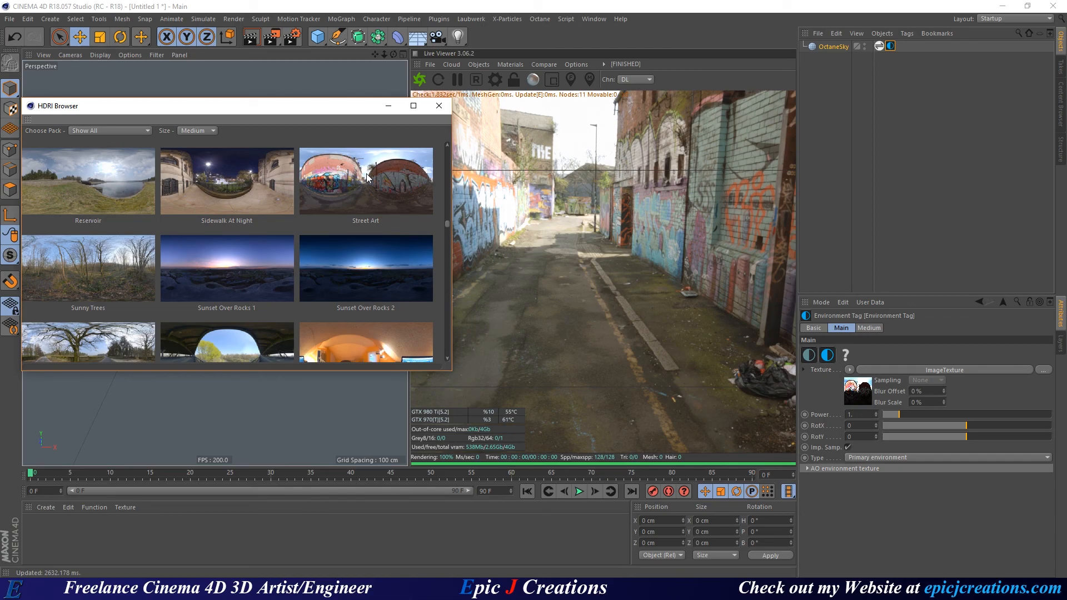
# - Close the HDRI Browser, add a sphere and a plane, and raise the sphere so it rests on the plane
pyautogui.click(439, 105)
pyautogui.moveTo(314, 38); pyautogui.dragTo(433, 78)
pyautogui.keyDown('alt'); pyautogui.moveTo(386, 214); pyautogui.dragTo(129, 383, button='middle'); pyautogui.keyUp('alt')
pyautogui.keyDown('alt'); pyautogui.moveTo(267, 300); pyautogui.dragTo(193, 317, button='middle'); pyautogui.keyUp('alt')
pyautogui.keyDown('alt'); pyautogui.moveTo(193, 317); pyautogui.dragTo(309, 274, button='right'); pyautogui.keyUp('alt')
pyautogui.moveTo(319, 41); pyautogui.dragTo(542, 93)
pyautogui.moveTo(204, 270); pyautogui.dragTo(202, 128)
# - Scale the plane up to about 8572 cm in width and depth as a large floor
pyautogui.keyDown('alt'); pyautogui.moveTo(287, 277); pyautogui.dragTo(248, 312, button='right'); pyautogui.keyUp('alt')
pyautogui.keyDown('alt'); pyautogui.moveTo(248, 311); pyautogui.dragTo(210, 359); pyautogui.keyUp('alt')
pyautogui.click(277, 290)
pyautogui.press('t')
pyautogui.moveTo(276, 295); pyautogui.dragTo(700, 7)
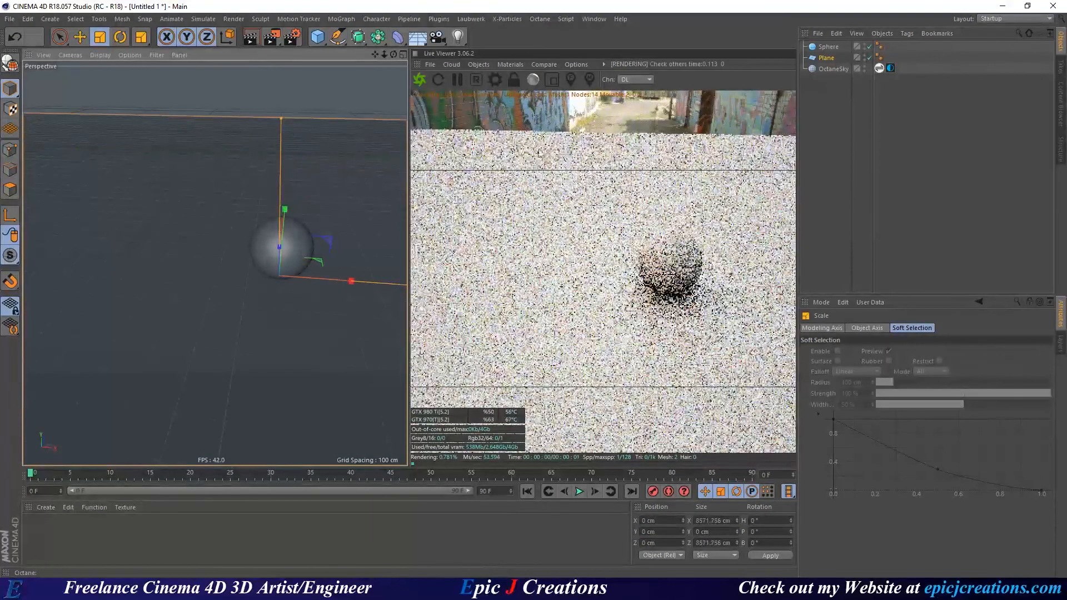
# - Switch the Live Viewer to path tracing (PT) and frame the sphere on the floor
pyautogui.click(639, 79)
pyautogui.click(652, 101)
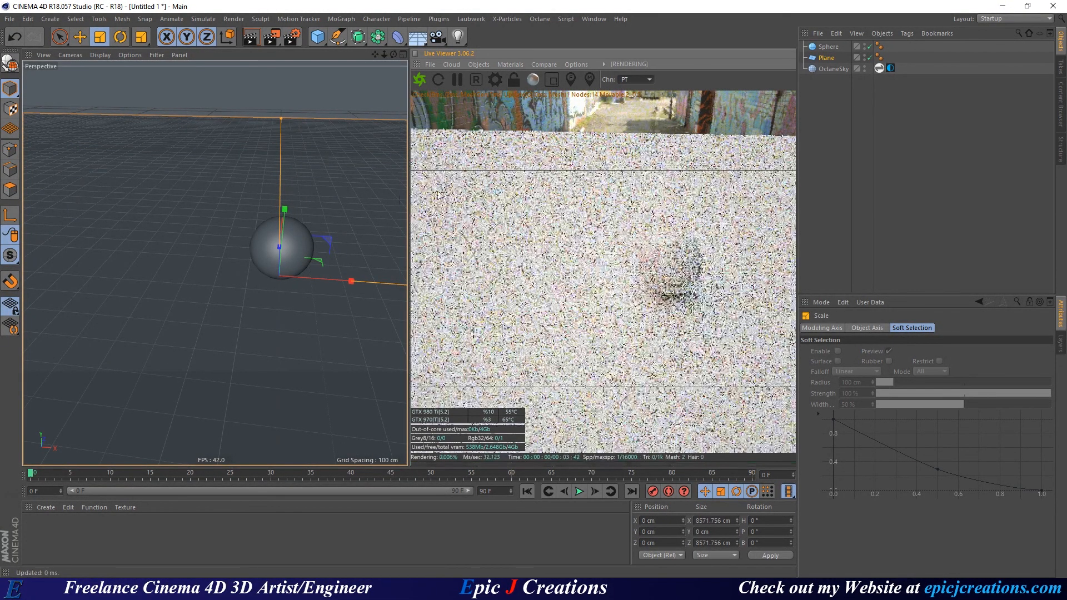
pyautogui.keyDown('alt'); pyautogui.moveTo(272, 293); pyautogui.dragTo(225, 249, button='middle'); pyautogui.keyUp('alt')
pyautogui.keyDown('alt'); pyautogui.moveTo(225, 249); pyautogui.dragTo(258, 240, button='right'); pyautogui.keyUp('alt')
pyautogui.keyDown('alt'); pyautogui.moveTo(258, 240); pyautogui.dragTo(241, 272, button='middle'); pyautogui.keyUp('alt')
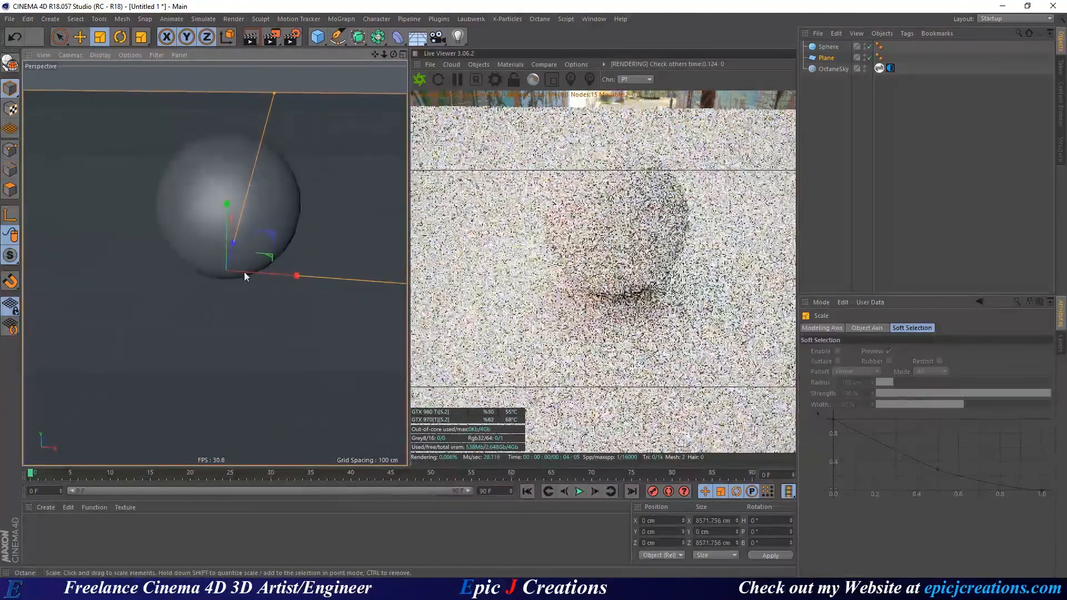
pyautogui.keyDown('alt'); pyautogui.moveTo(242, 272); pyautogui.dragTo(262, 229, button='right'); pyautogui.keyUp('alt')
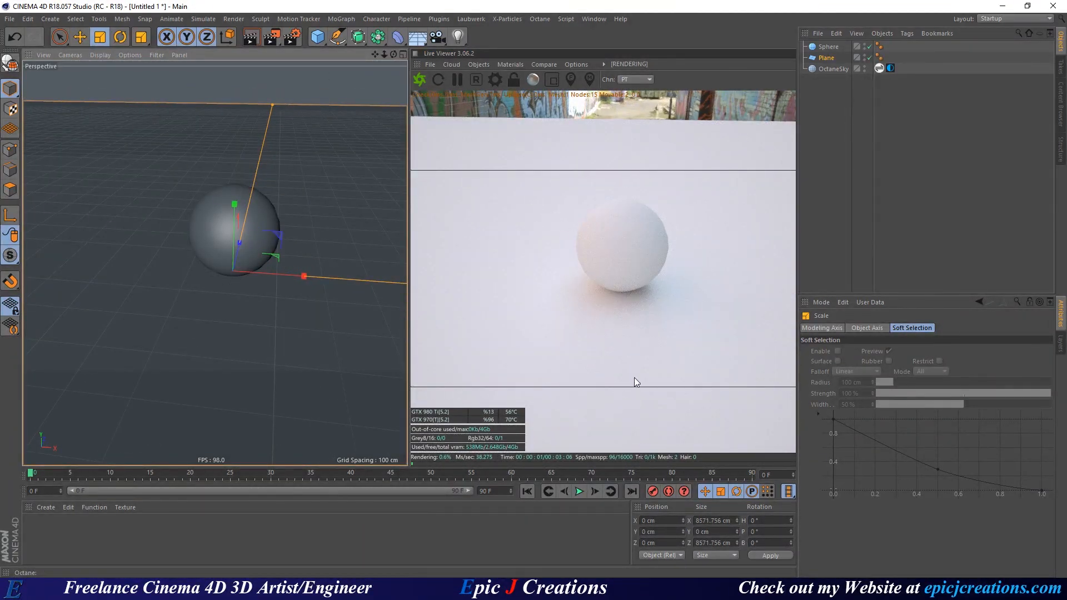
# - Set the film aspect to Square (1:1) in the Render Settings and close them
pyautogui.click(294, 38)
pyautogui.click(320, 125)
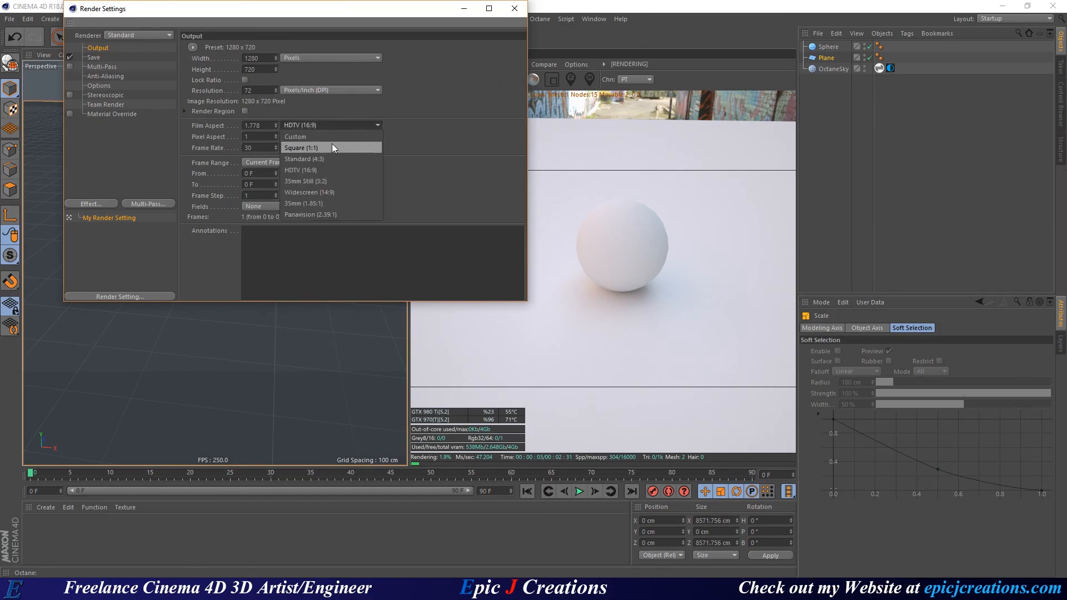
pyautogui.click(334, 148)
pyautogui.click(514, 8)
# - Reframe the sphere, bring back the HDRI Browser and apply Sidewalk At Night to the sky
pyautogui.keyDown('alt'); pyautogui.moveTo(227, 241); pyautogui.dragTo(267, 245, button='right'); pyautogui.keyUp('alt')
pyautogui.keyDown('alt'); pyautogui.moveTo(252, 243); pyautogui.dragTo(224, 246); pyautogui.keyUp('alt')
pyautogui.keyDown('alt'); pyautogui.moveTo(225, 246); pyautogui.dragTo(181, 245, button='middle'); pyautogui.keyUp('alt')
pyautogui.keyDown('alt'); pyautogui.moveTo(217, 258); pyautogui.dragTo(190, 272); pyautogui.keyUp('alt')
pyautogui.moveTo(0, 184); pyautogui.dragTo(302, 44)
pyautogui.click(289, 121)
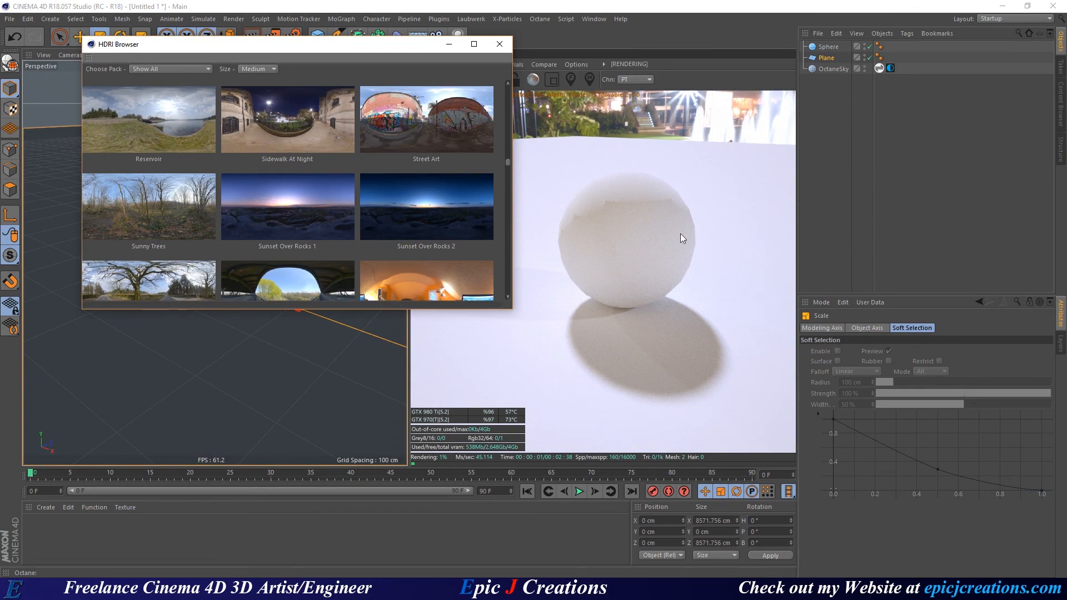
# - Set OctaneSky's HDRI Link tag resolution to Preview in its advanced settings
pyautogui.click(877, 68)
pyautogui.click(880, 328)
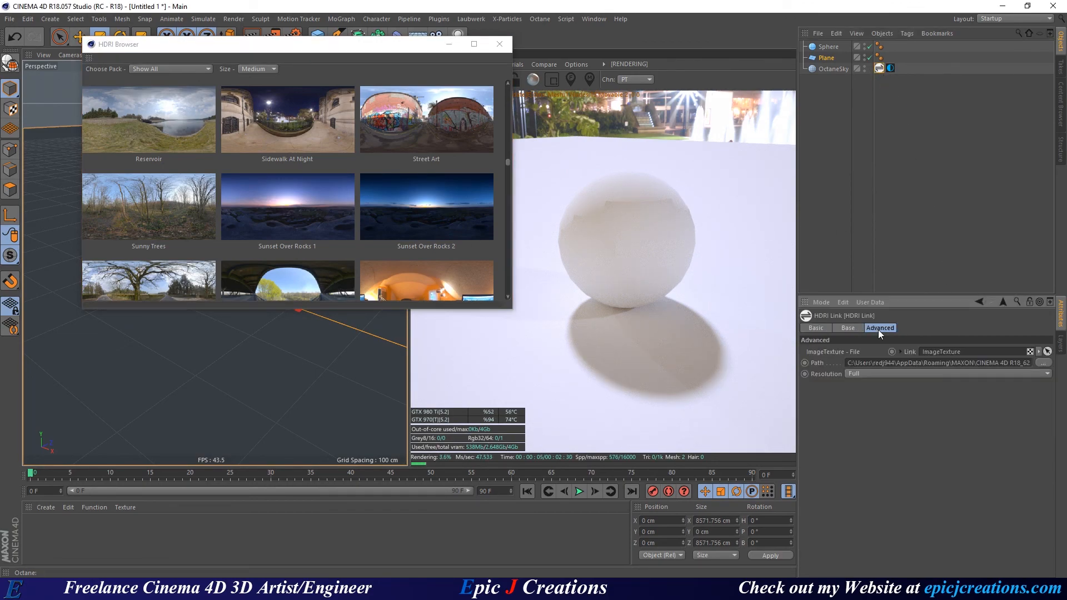
pyautogui.click(858, 376)
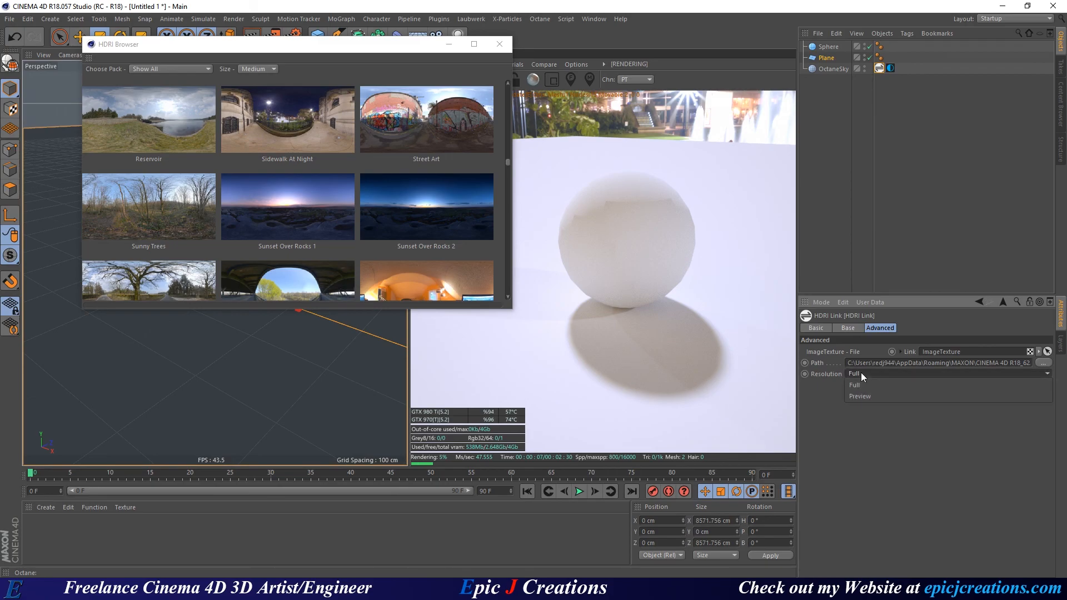
pyautogui.click(887, 391)
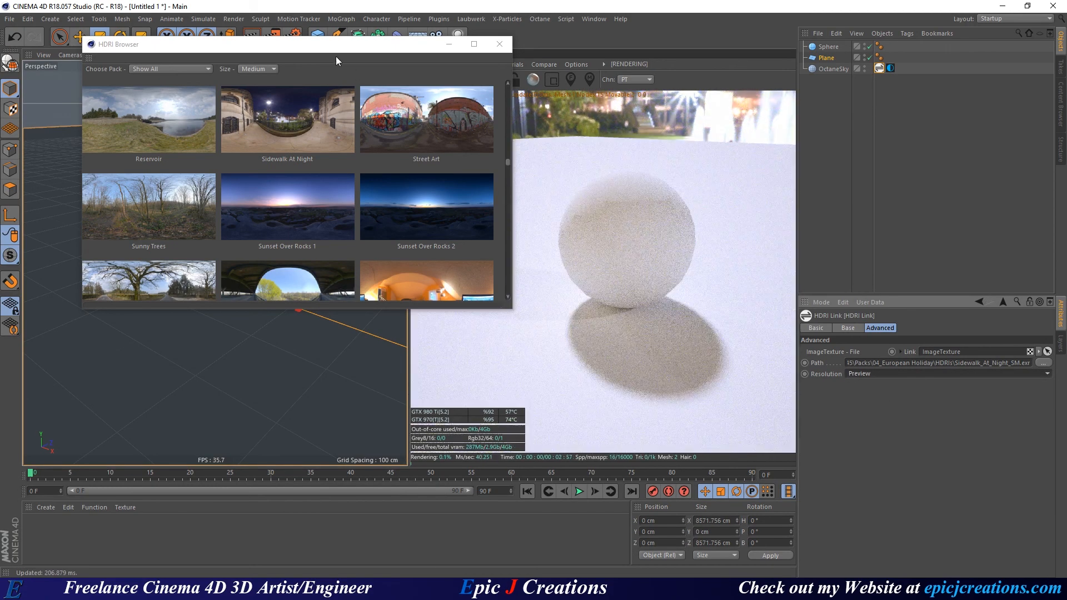
# - Check the georgentor_sm preview file in the 09_Test HDRIs folder in File Explorer and return to Cinema 4D
pyautogui.moveTo(350, 45); pyautogui.dragTo(303, 50)
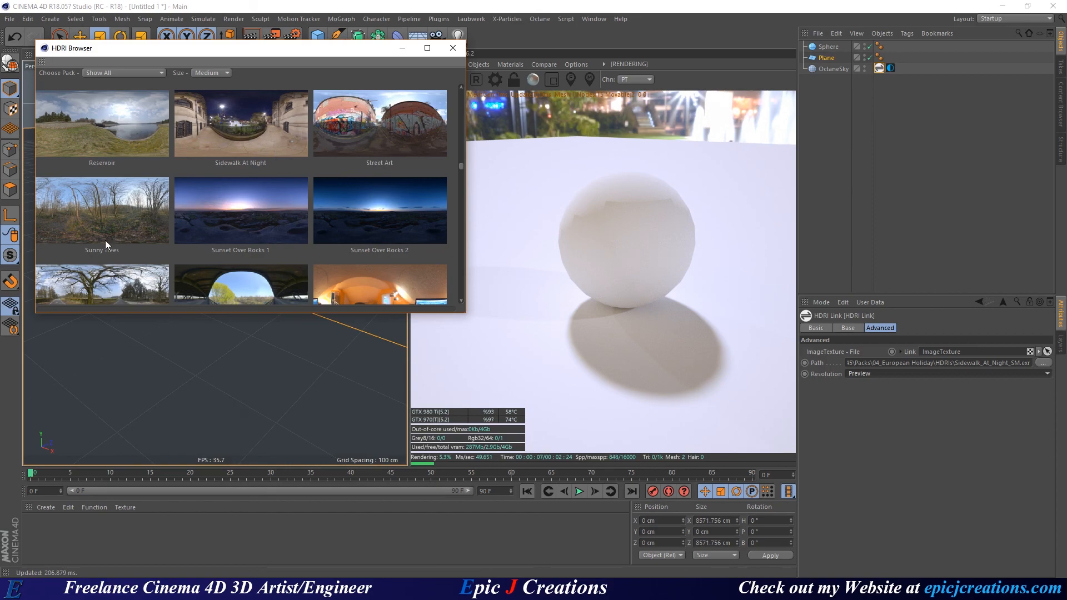
pyautogui.hotkey('alt', 'Tab')
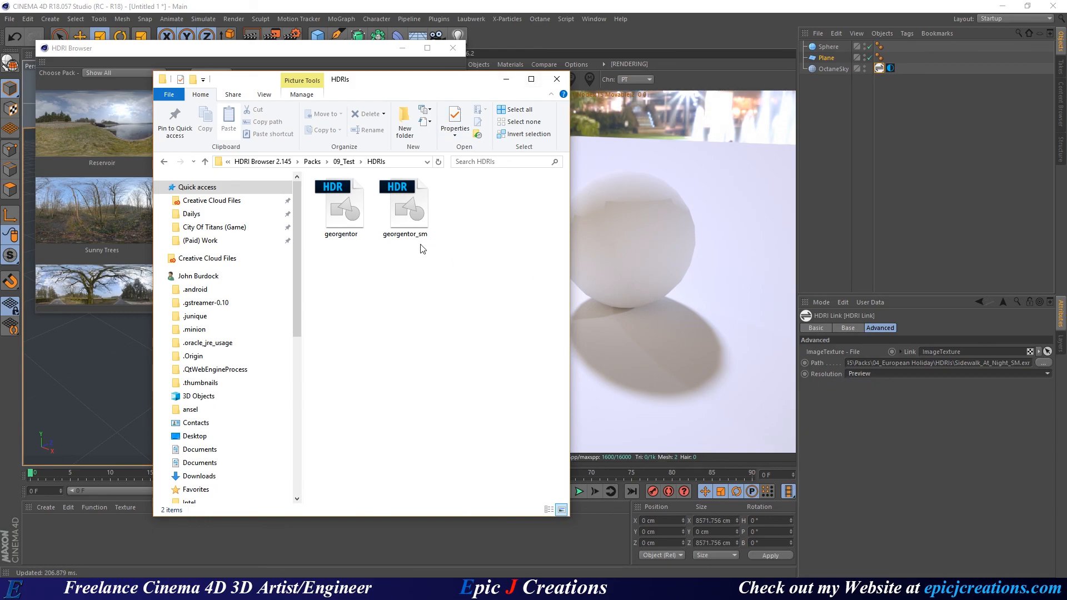
pyautogui.moveTo(436, 79); pyautogui.dragTo(0, 83)
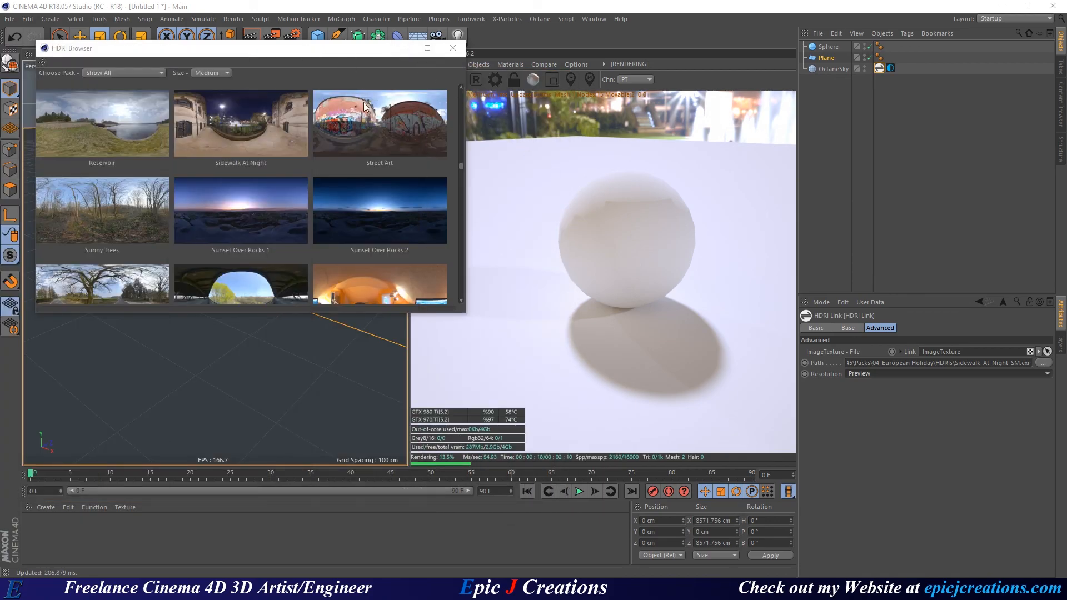
# - Test the sphere's lighting at Preview resolution with Street Art, Sunset Over Rocks 2 and Chicago Skyline From Hotel
pyautogui.click(365, 121)
pyautogui.click(388, 185)
pyautogui.scroll(-8, 384, 187)
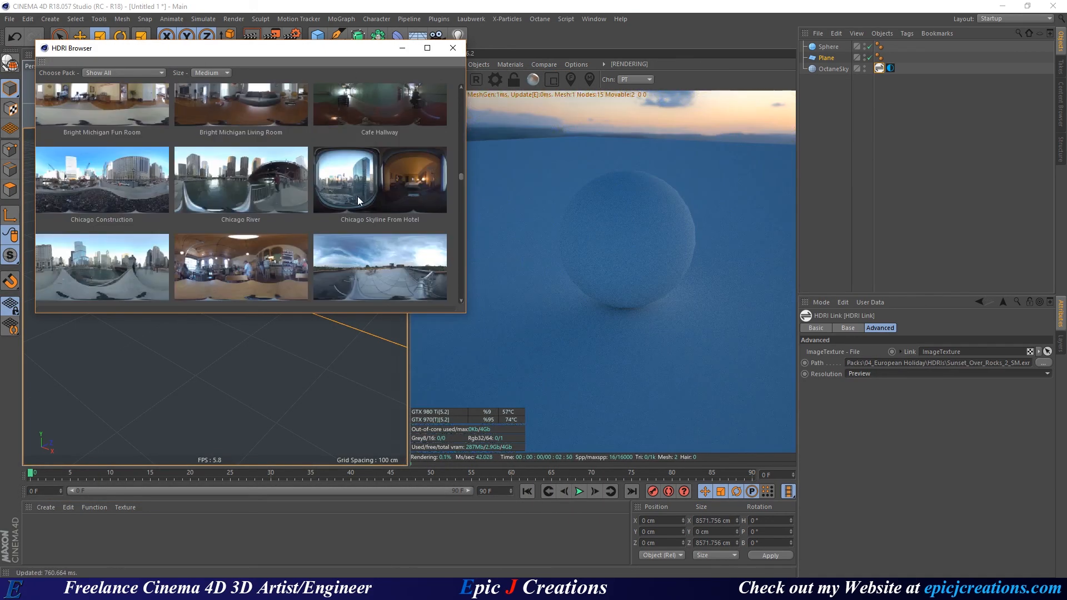
pyautogui.click(374, 174)
pyautogui.scroll(-4, 374, 173)
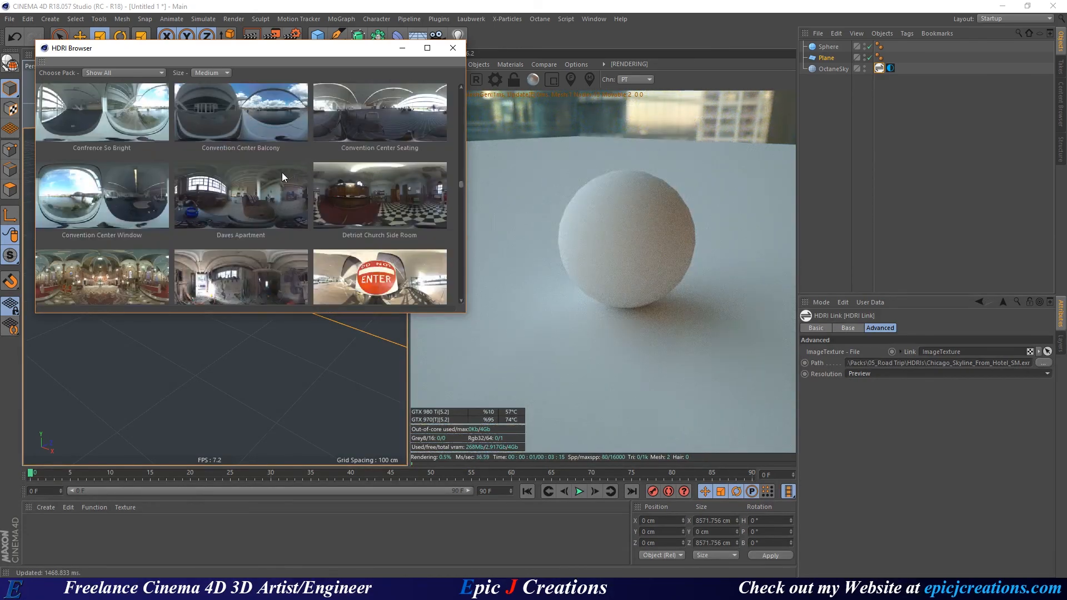
# - Try several Road Trip HDRIs on the sky, including Downstairs In The Barn, ending with Hotel Garden And Stairs
pyautogui.click(265, 182)
pyautogui.scroll(-2, 264, 183)
pyautogui.click(243, 159)
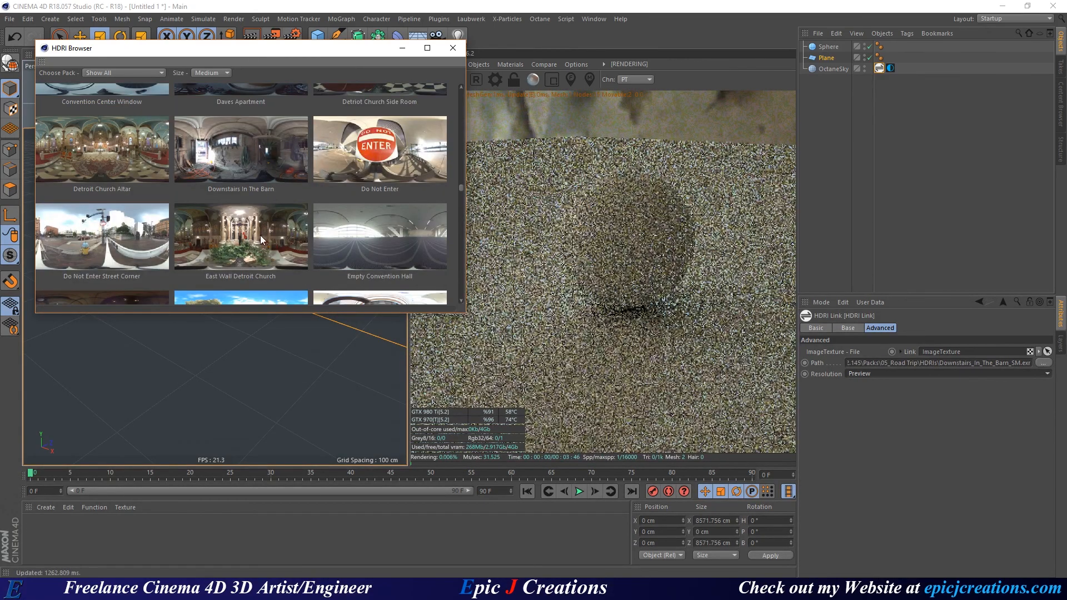
pyautogui.click(362, 242)
pyautogui.scroll(-3, 333, 209)
pyautogui.click(244, 190)
pyautogui.click(413, 189)
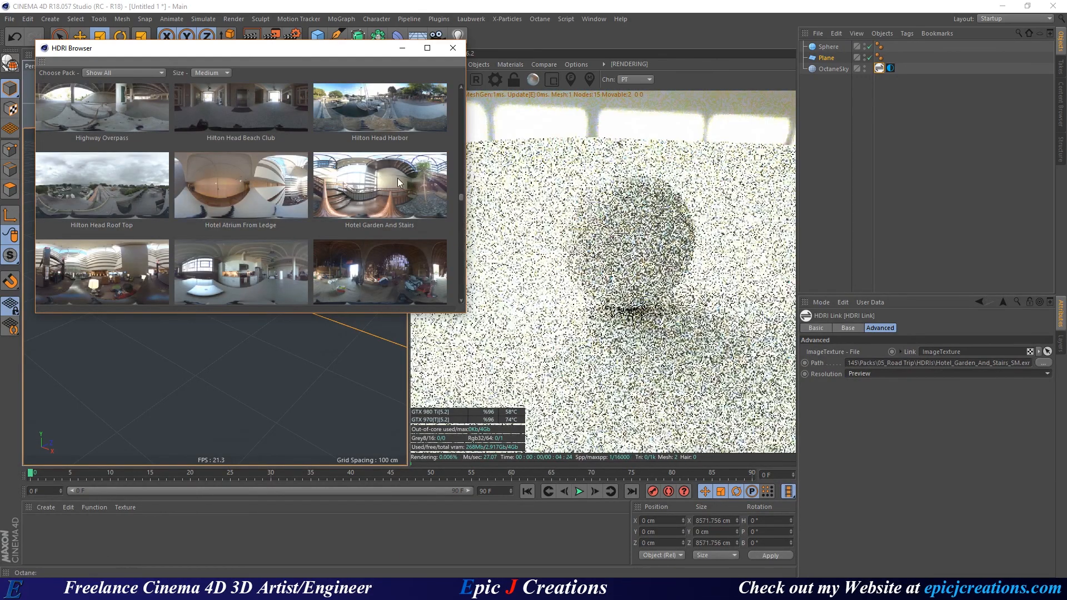
# - Try the Road Trip HDRIs Mc Donalds Parking Lot, On The Floor With Tools, Pitt Sunset and River Walk Cement on the sky
pyautogui.scroll(-4, 258, 161)
pyautogui.click(217, 135)
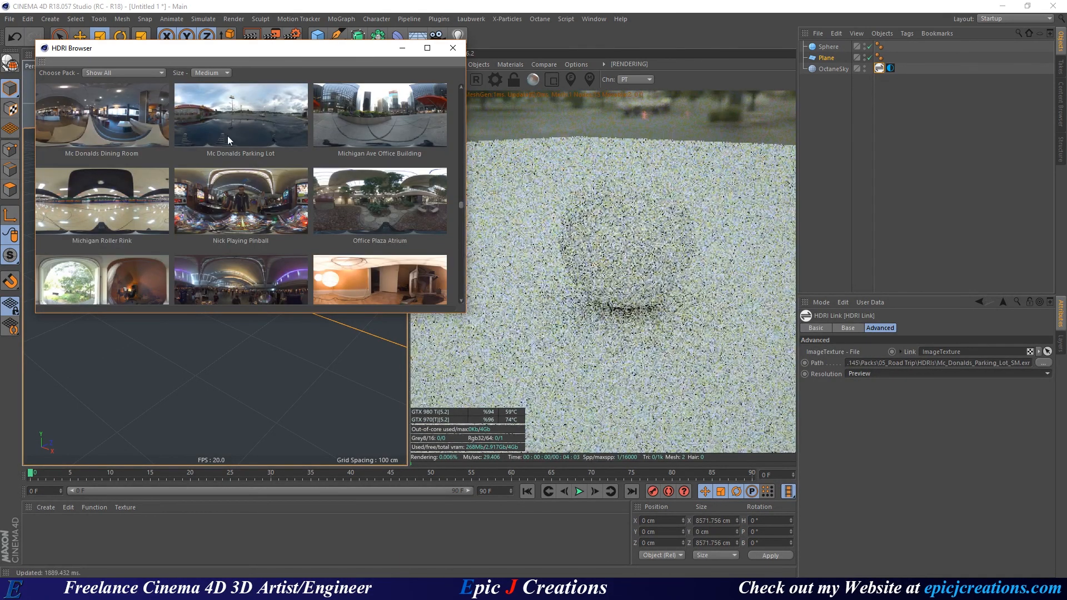
pyautogui.scroll(-2, 363, 176)
pyautogui.click(369, 158)
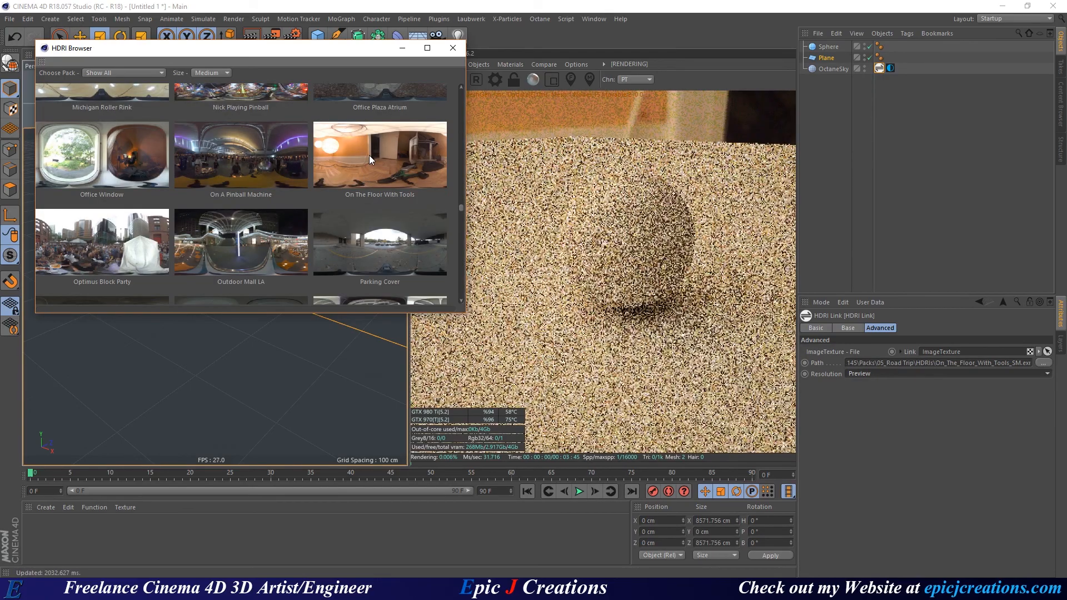
pyautogui.scroll(-3, 370, 157)
pyautogui.click(258, 203)
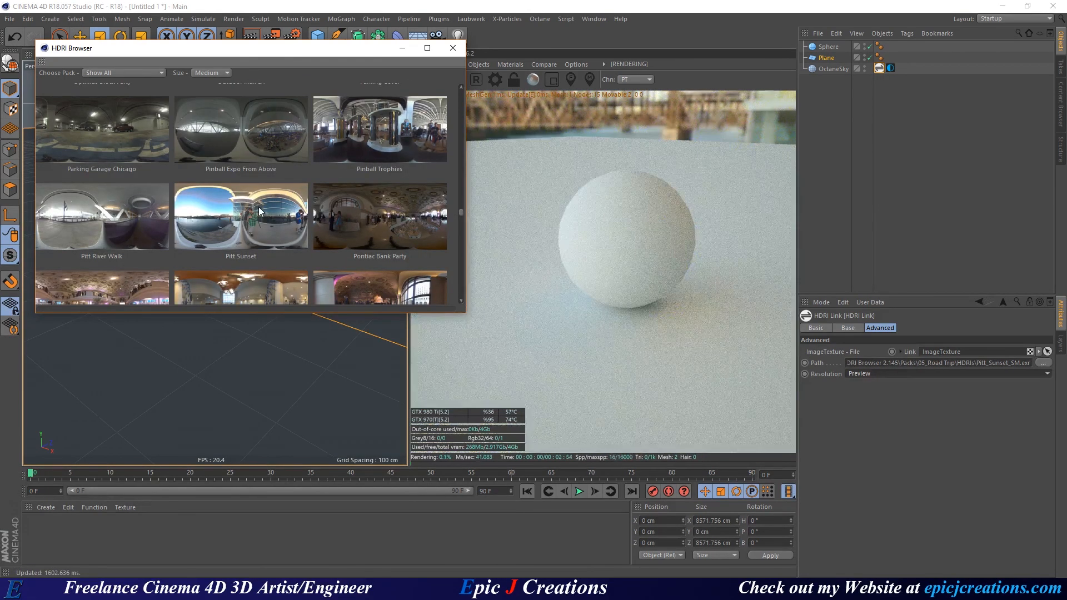
pyautogui.scroll(-2, 258, 207)
pyautogui.click(259, 207)
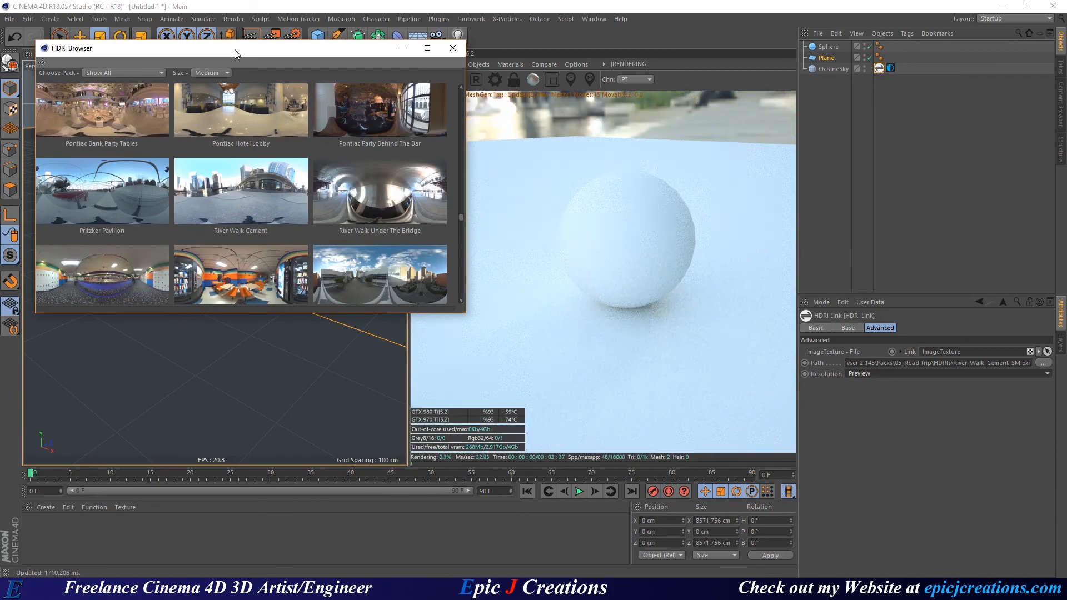
# - Switch the HDRI Browser to the HDRI Haven pack and test crystal falls, modern buildings and sunny vondelpark on the sky
pyautogui.click(109, 73)
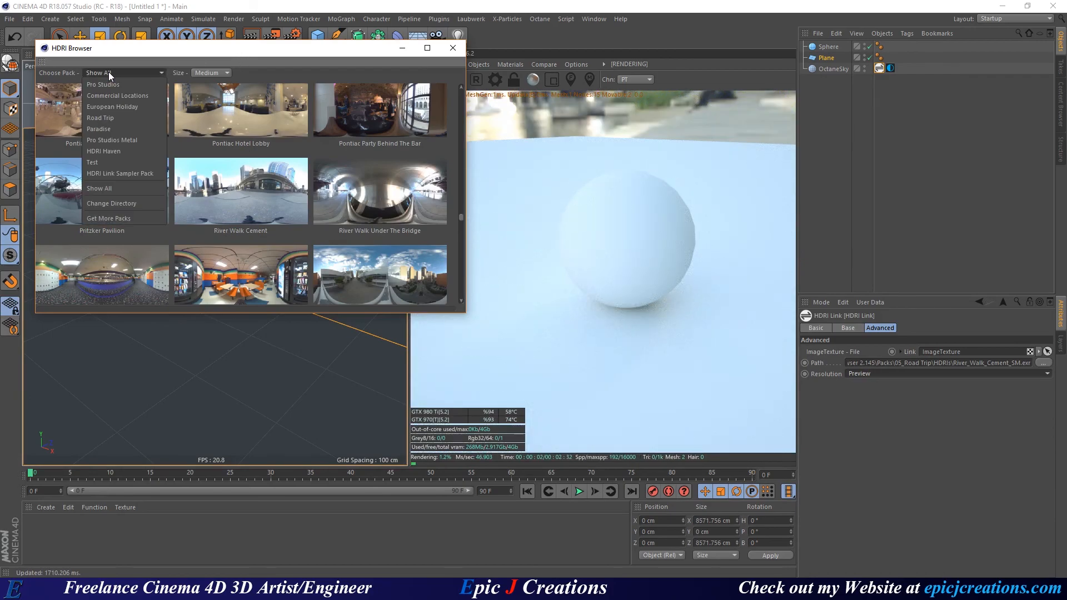
pyautogui.click(130, 150)
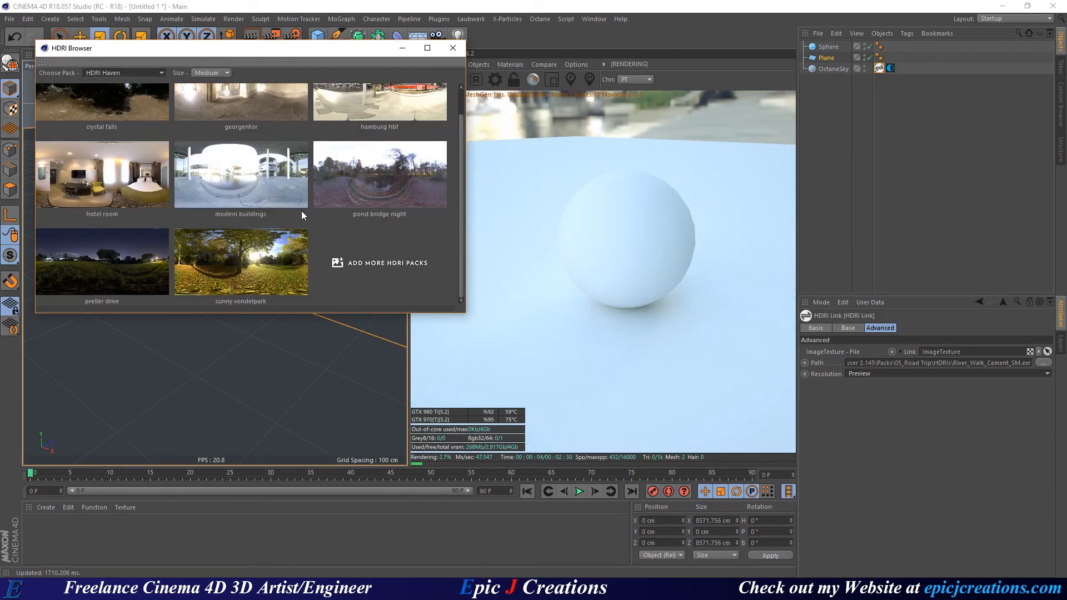
pyautogui.scroll(1, 292, 224)
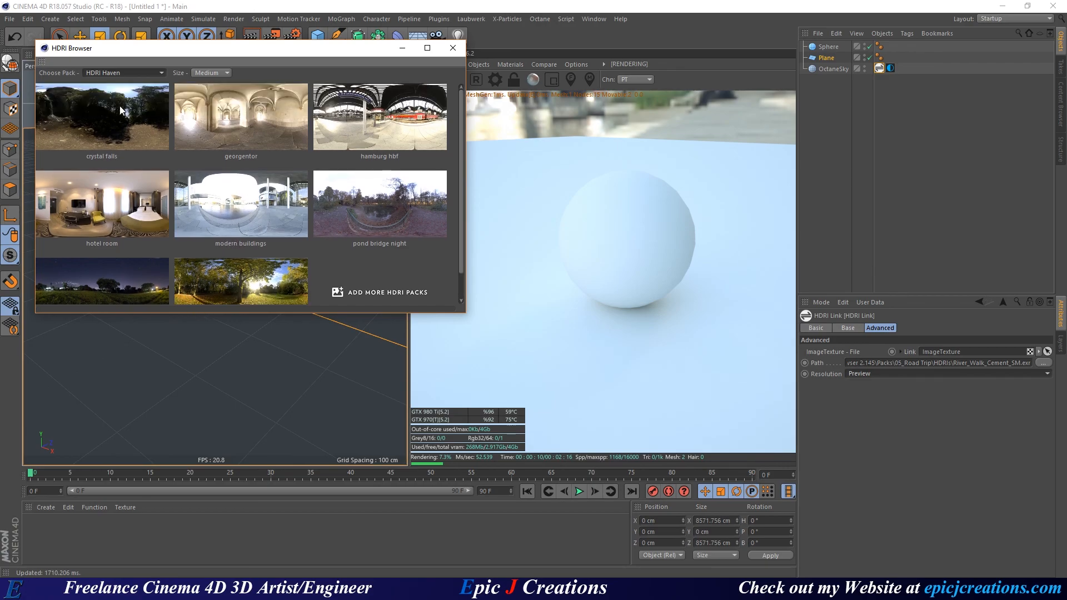
pyautogui.click(120, 109)
pyautogui.click(248, 206)
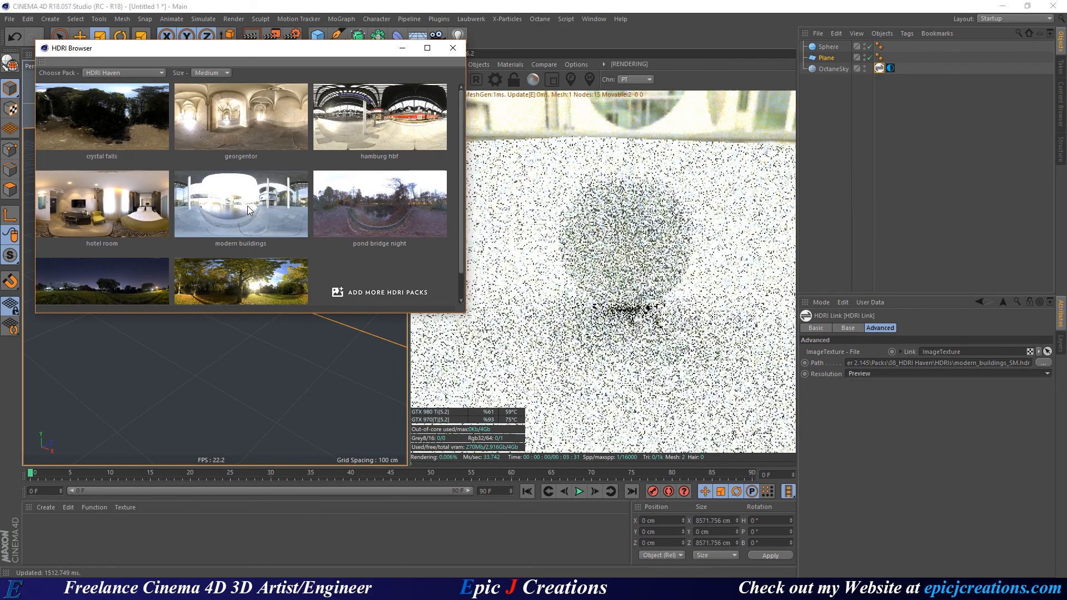
pyautogui.scroll(-1, 229, 254)
pyautogui.click(219, 275)
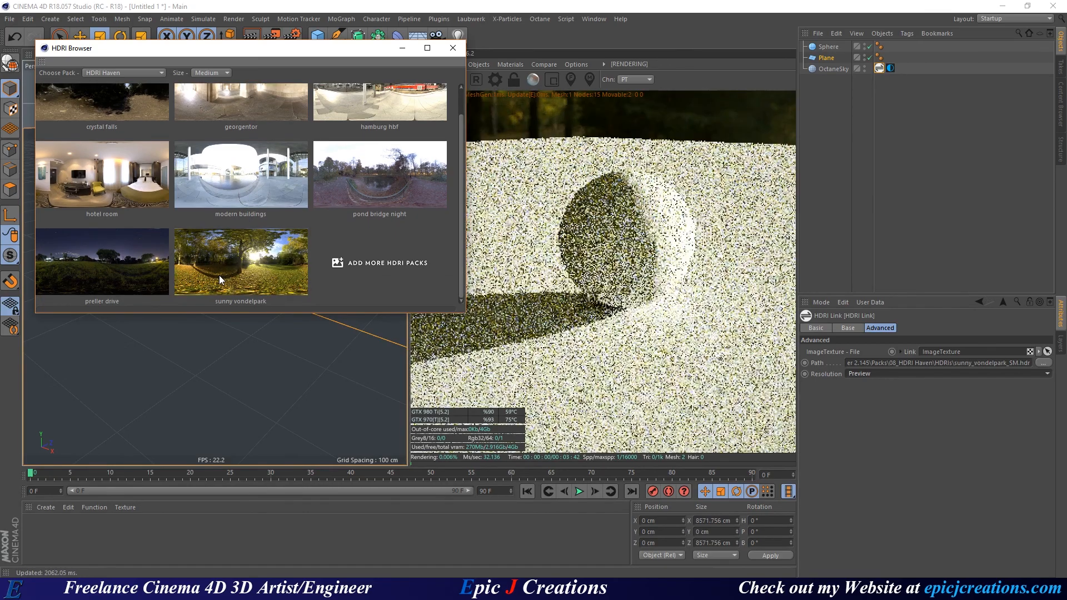
# - Test the sphere's lighting with georgentor, pond bridge night and preller drive from the HDRI Haven pack
pyautogui.scroll(1, 255, 205)
pyautogui.scroll(-1, 219, 199)
pyautogui.scroll(1, 225, 177)
pyautogui.click(238, 117)
pyautogui.scroll(-1, 267, 132)
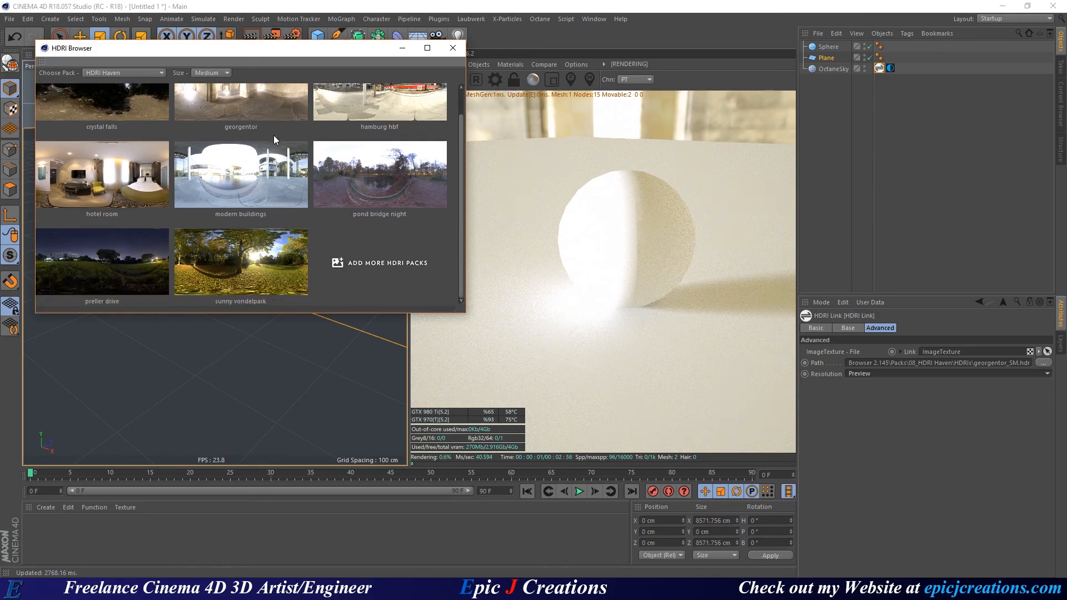
pyautogui.click(388, 181)
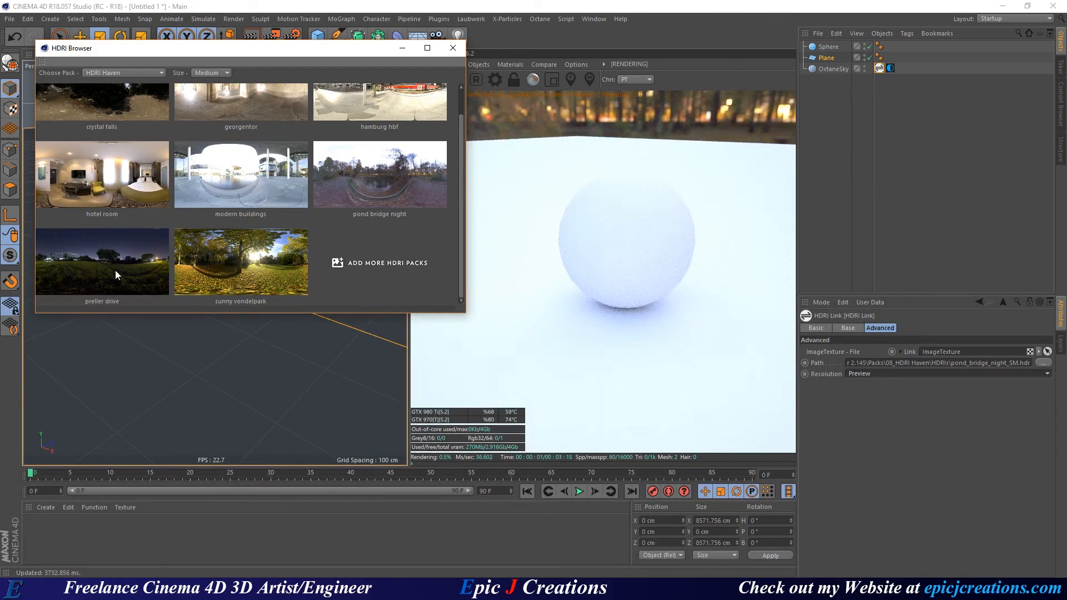
pyautogui.click(117, 271)
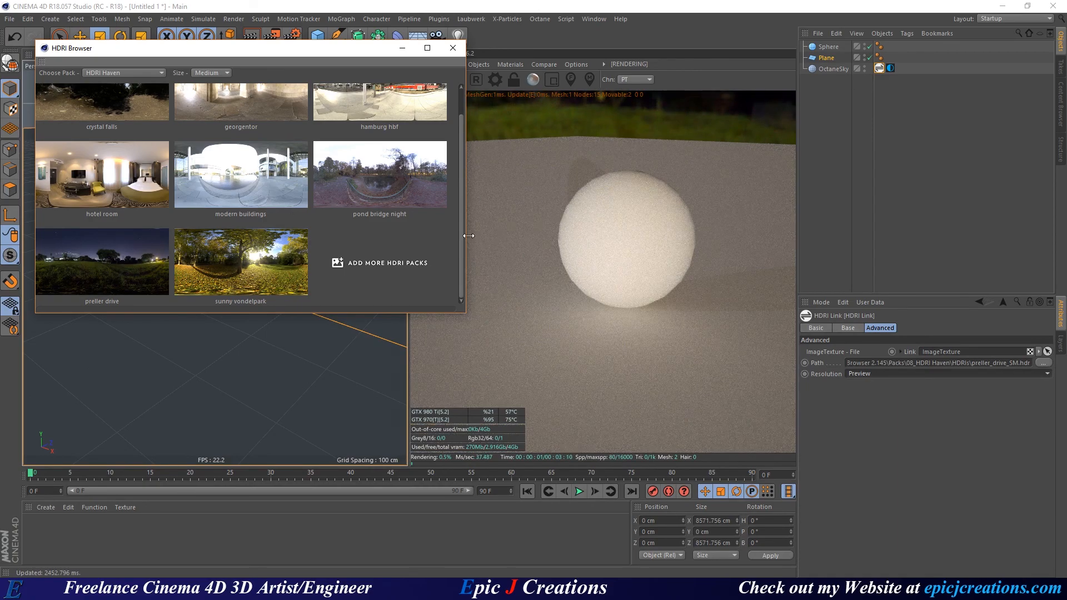
# - Set the HDRI Link tag's resolution to Full and load the hamburg hbf HDRI on the sky
pyautogui.click(857, 373)
pyautogui.click(876, 389)
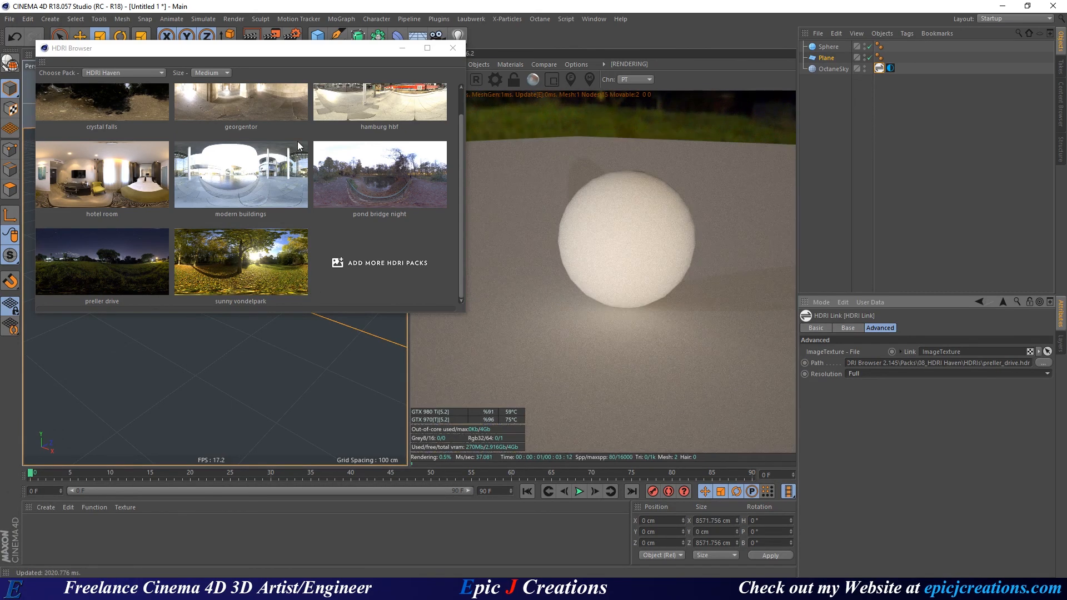
pyautogui.click(357, 102)
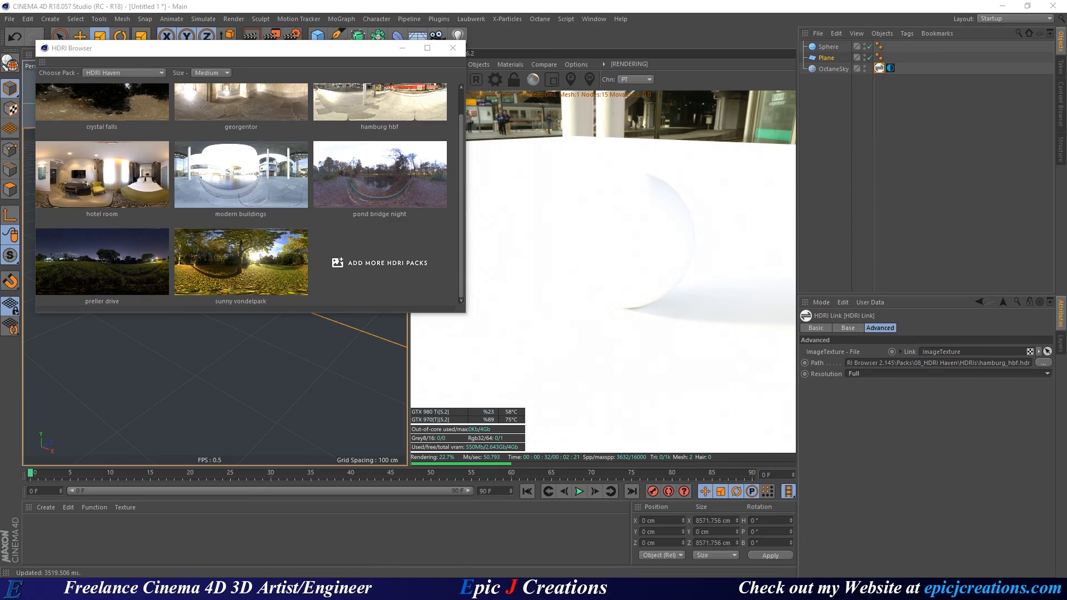
# - View the YouTube channel page in the web browser and return to Cinema 4D
pyautogui.moveTo(0, 439); pyautogui.dragTo(530, 1)
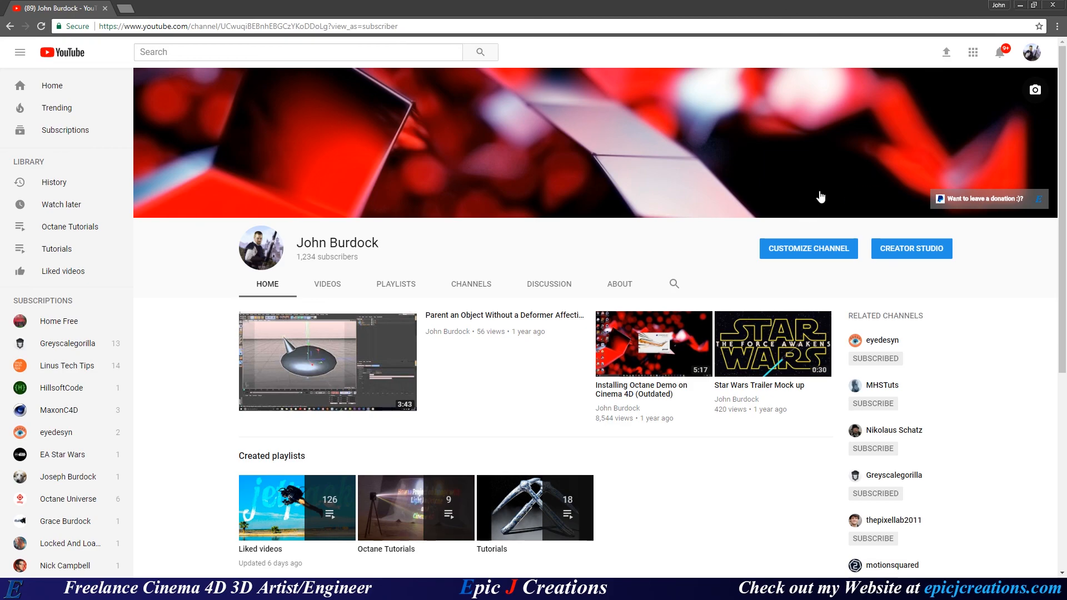
pyautogui.moveTo(676, 14); pyautogui.dragTo(0, 118)
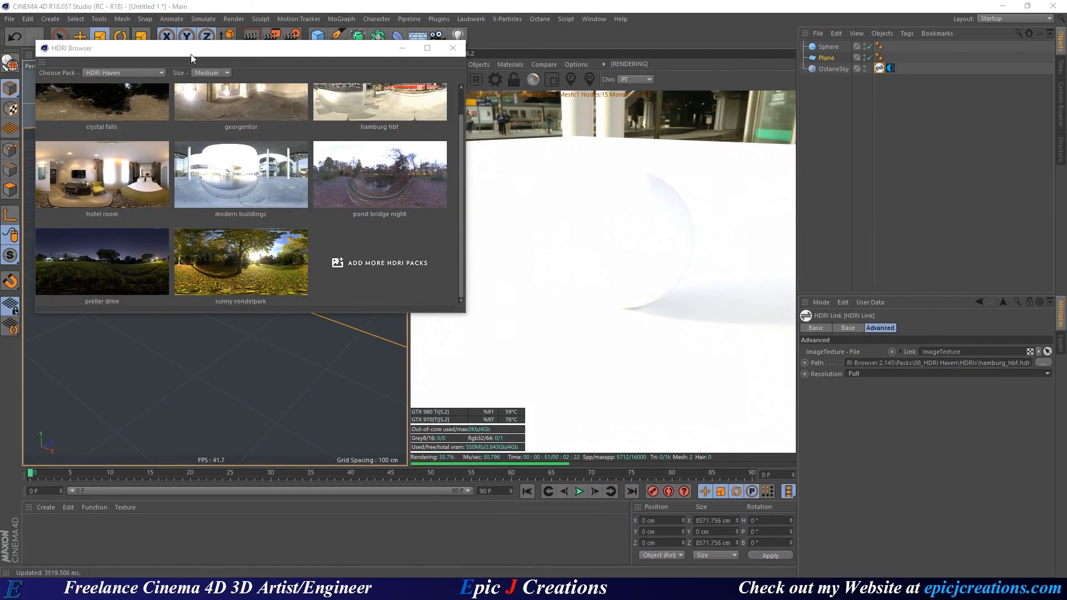
# - Switch to File Explorer and review where the Packs folder sits inside the HDRI Browser 2.145 plugin folder
pyautogui.moveTo(94, 589)
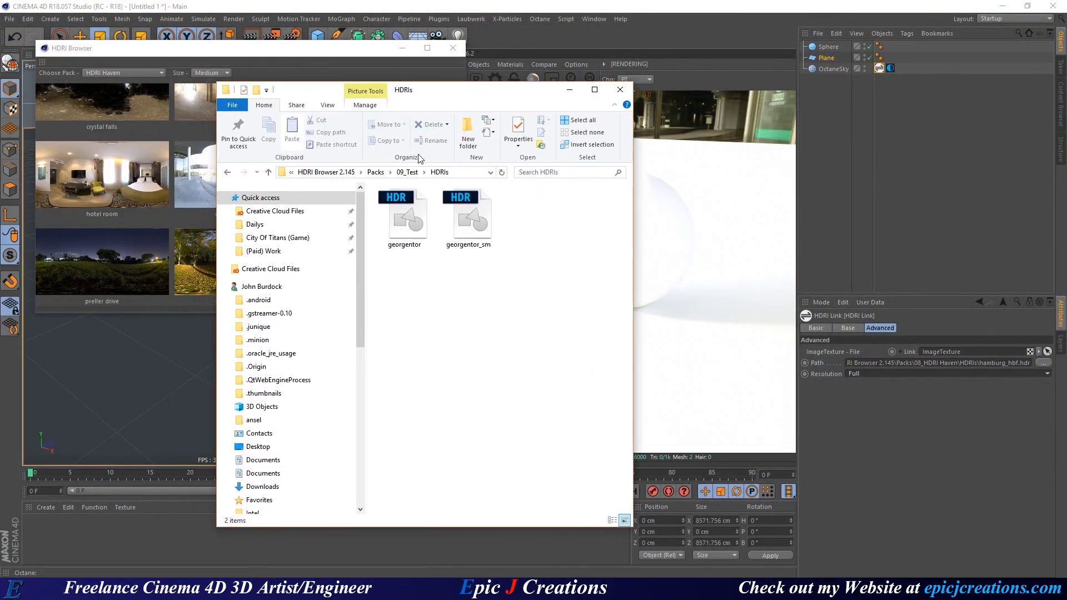
pyautogui.click(406, 172)
pyautogui.click(410, 173)
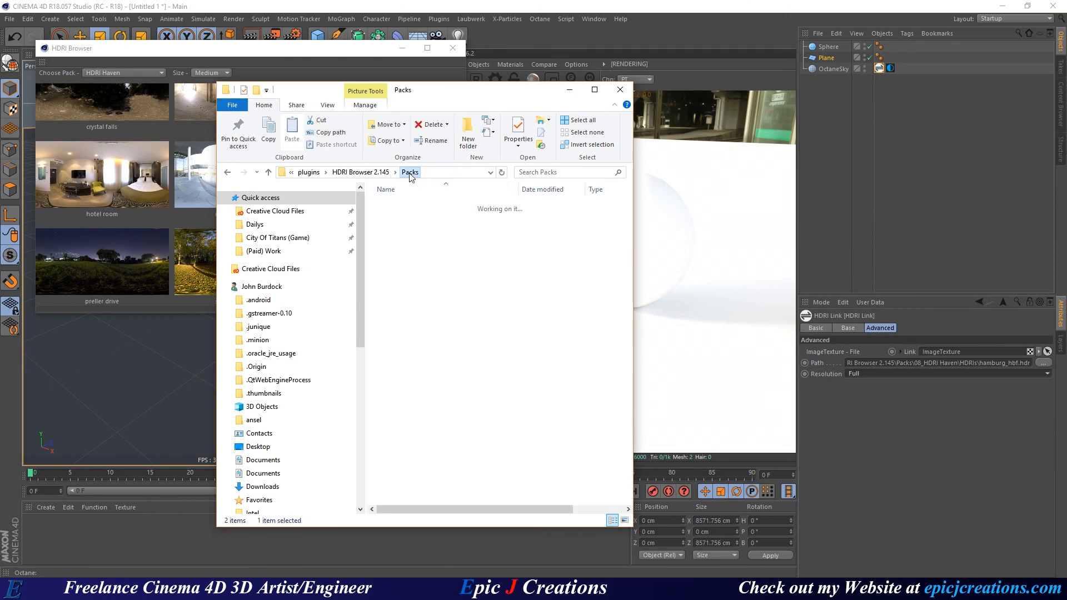
pyautogui.moveTo(428, 98); pyautogui.dragTo(452, 90)
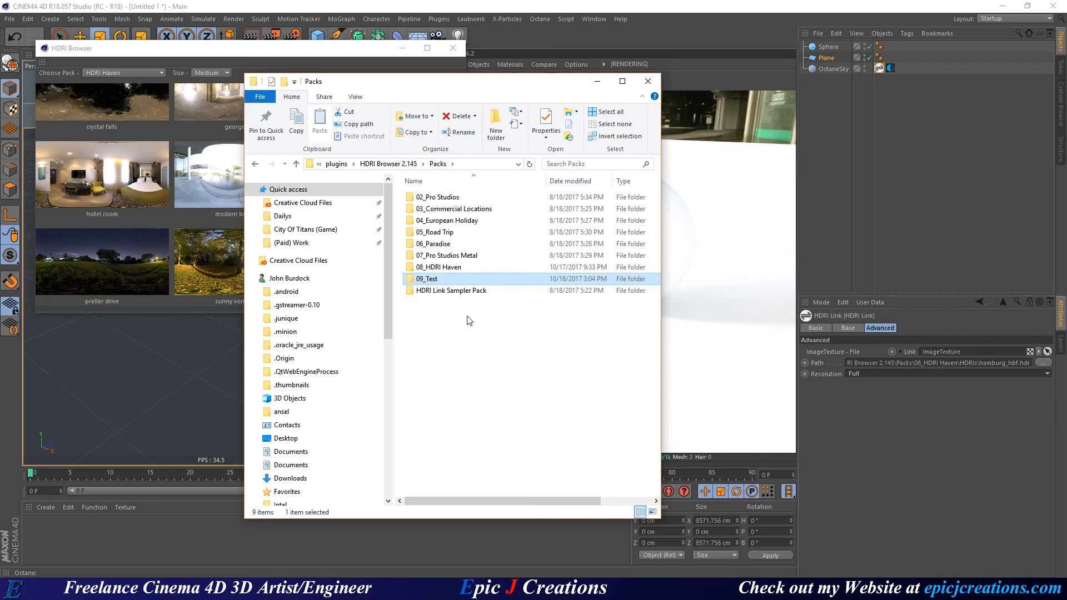
pyautogui.click(389, 164)
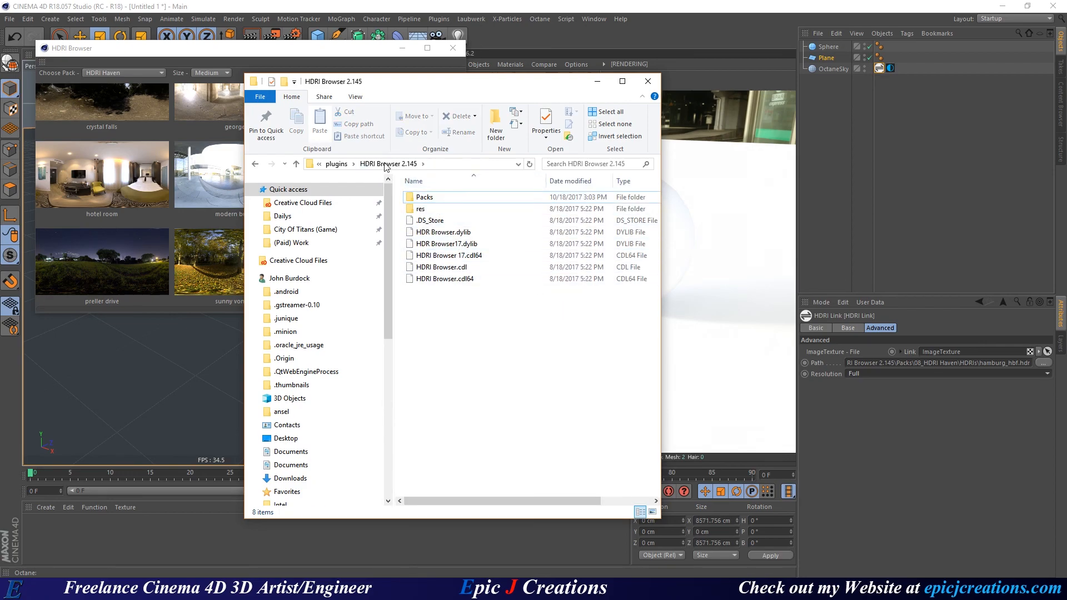
pyautogui.click(336, 163)
pyautogui.doubleClick(442, 232)
pyautogui.doubleClick(425, 197)
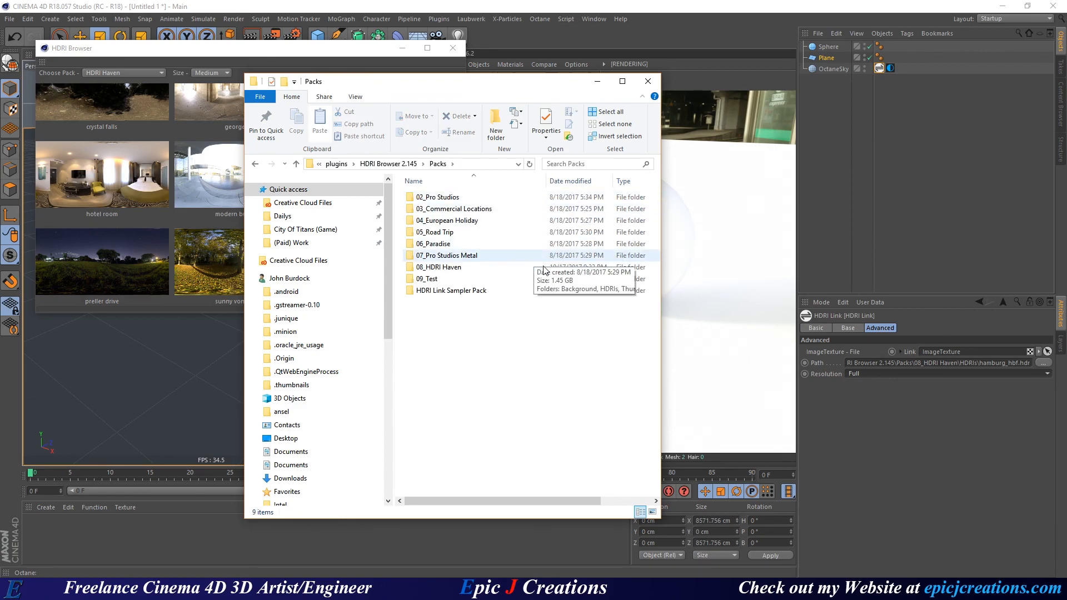
pyautogui.rightClick(421, 321)
pyautogui.click(421, 320)
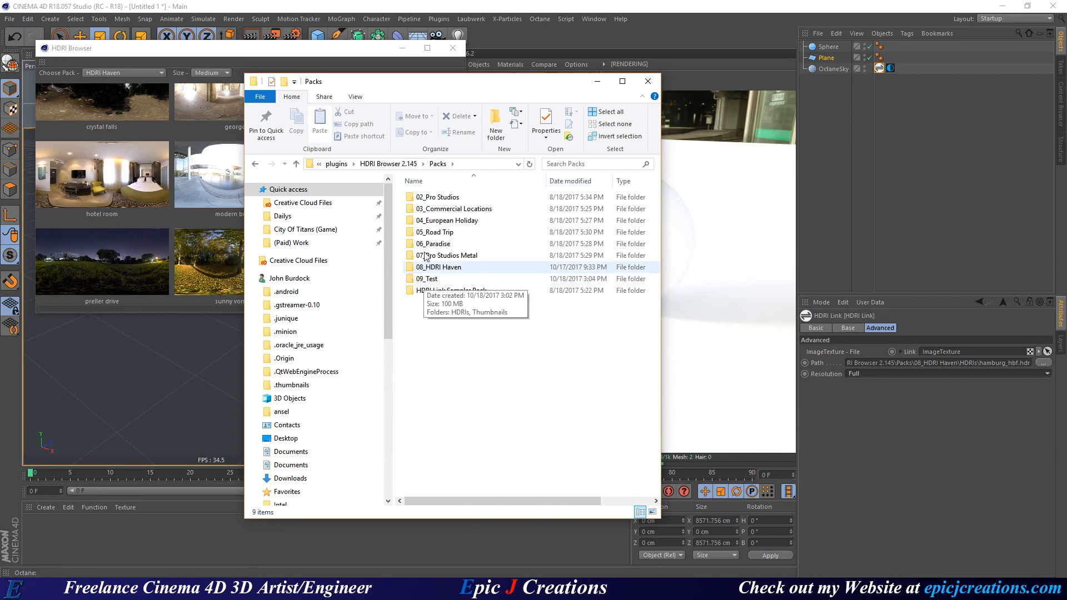
# - Examine the 09_Test pack's HDRIs and Thumbnails folders and the georgentor files inside them
pyautogui.doubleClick(443, 281)
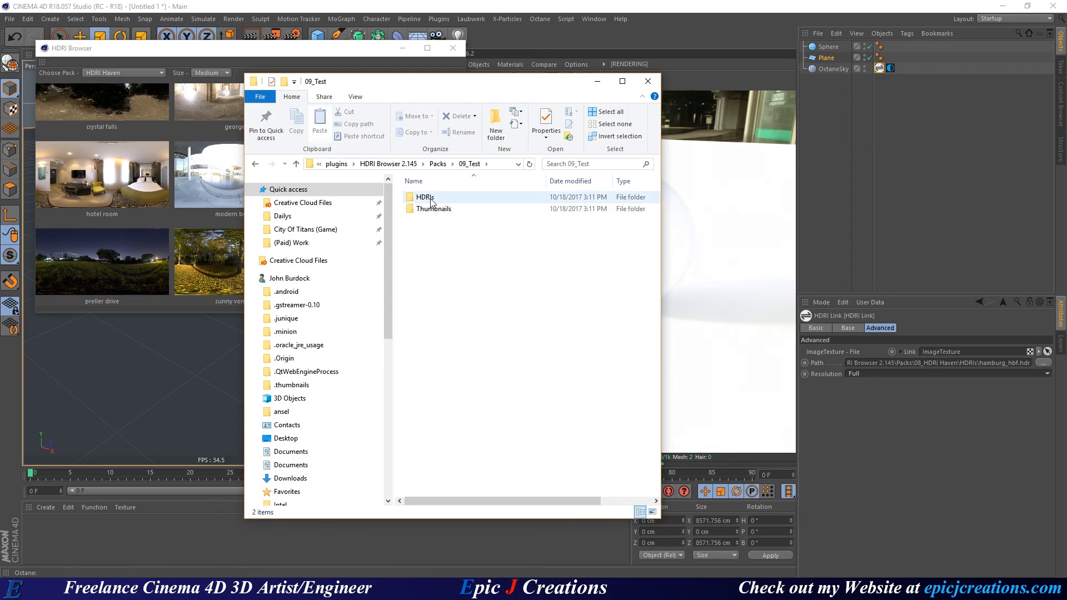
pyautogui.doubleClick(427, 198)
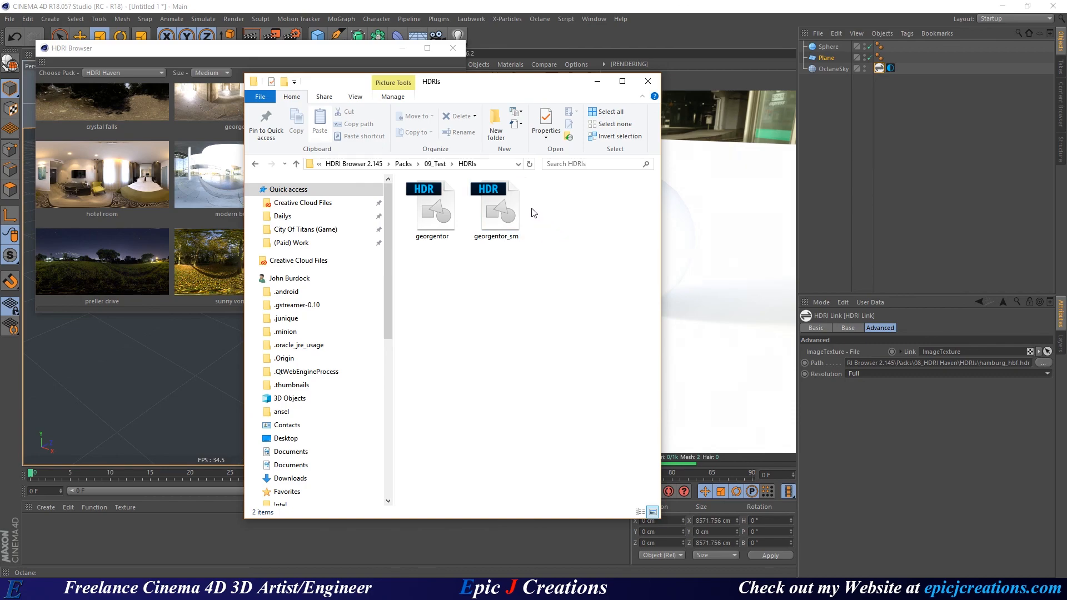
pyautogui.click(439, 165)
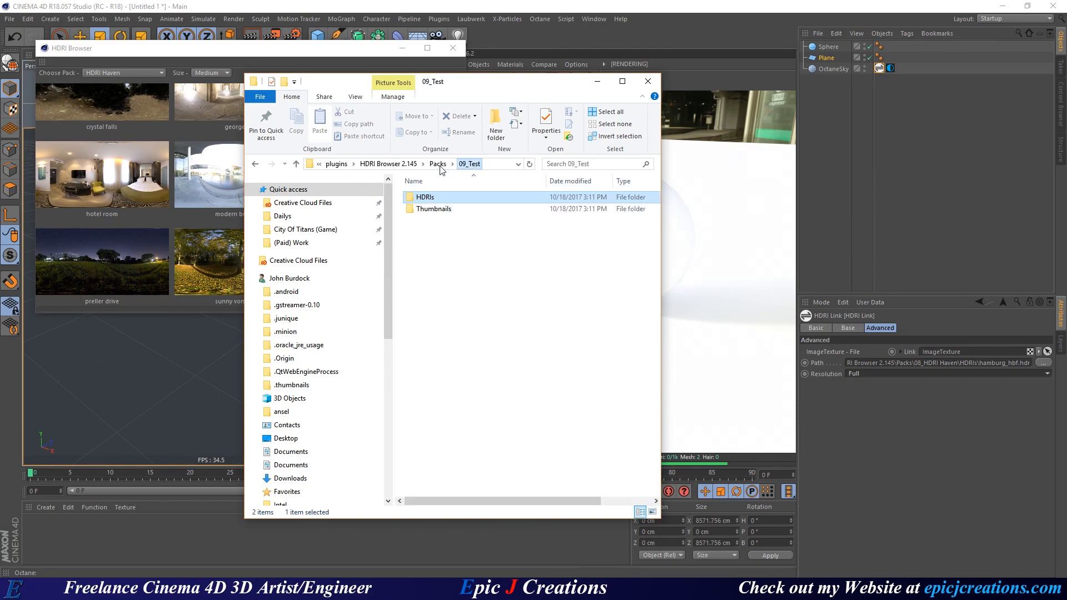
pyautogui.doubleClick(433, 210)
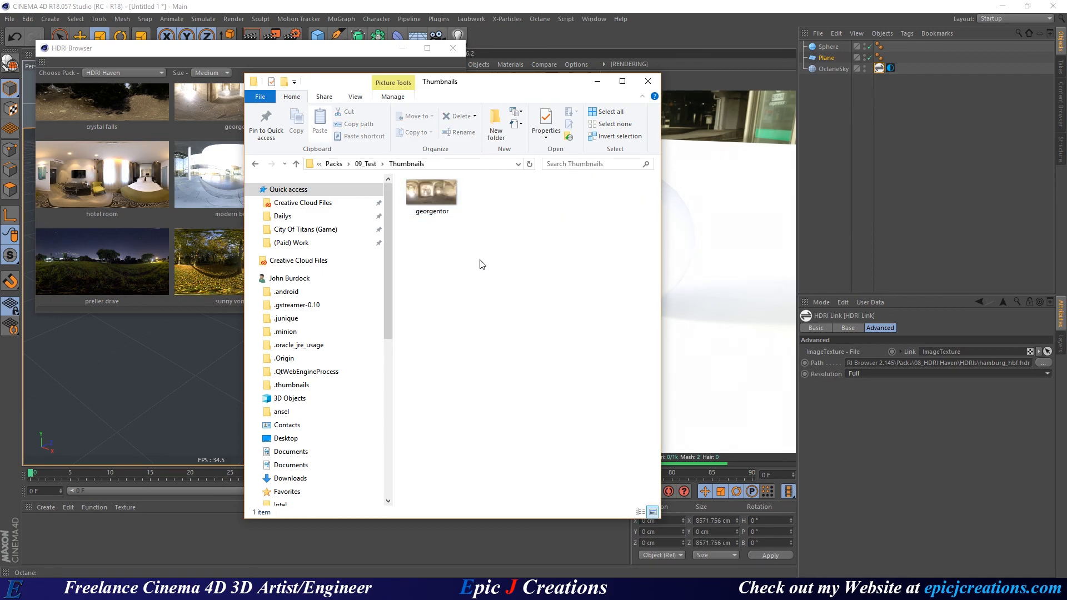
pyautogui.click(366, 164)
pyautogui.doubleClick(427, 199)
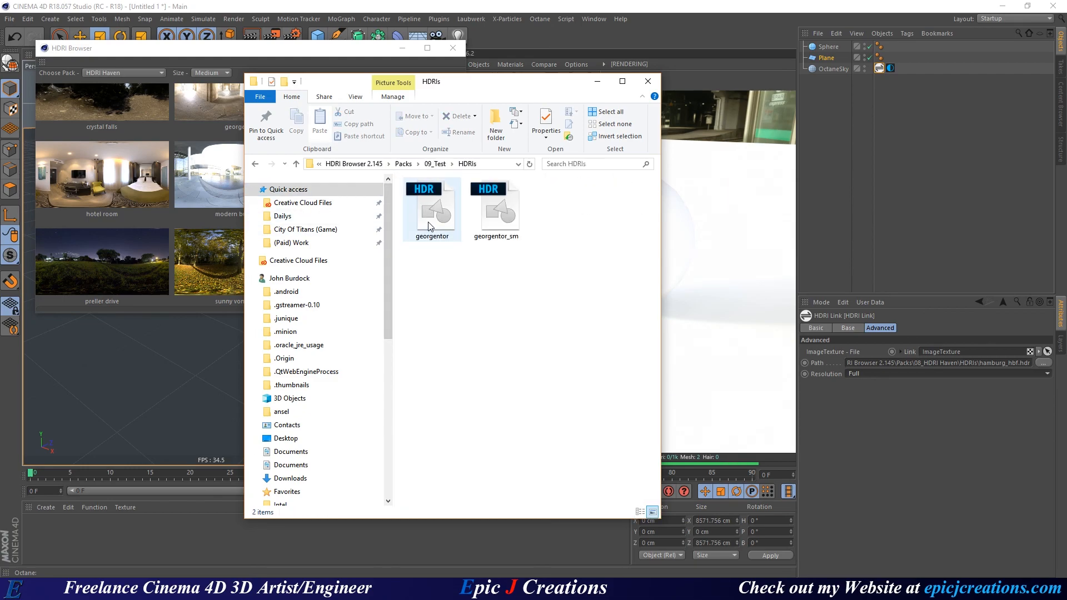
# - Return to Cinema 4D, move the HDRI Browser over the centre of the workspace and show the available packs
pyautogui.click(597, 81)
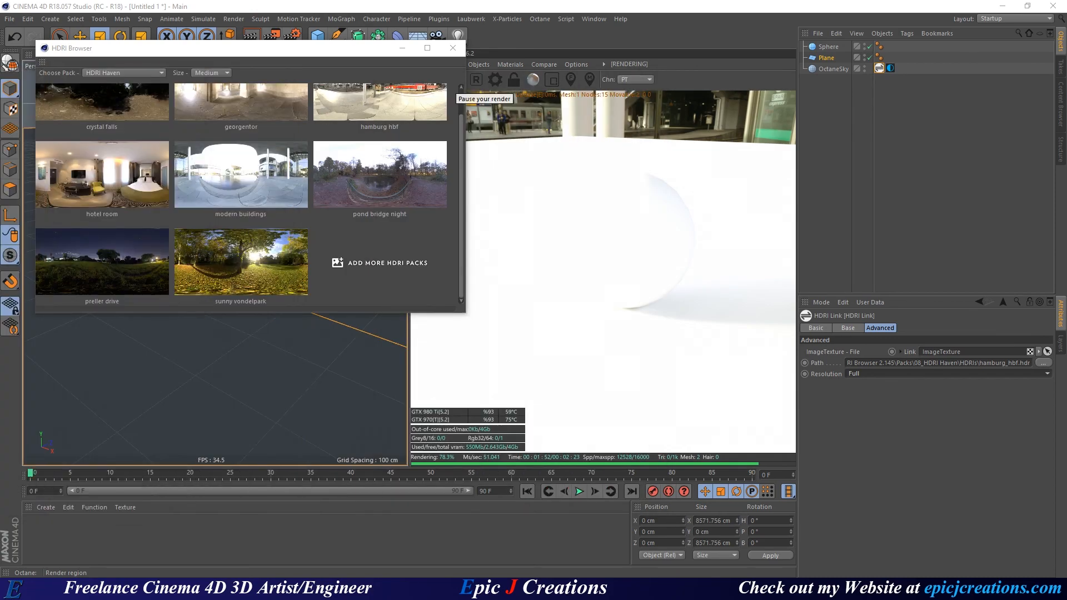
pyautogui.moveTo(248, 48); pyautogui.dragTo(509, 98)
pyautogui.click(377, 120)
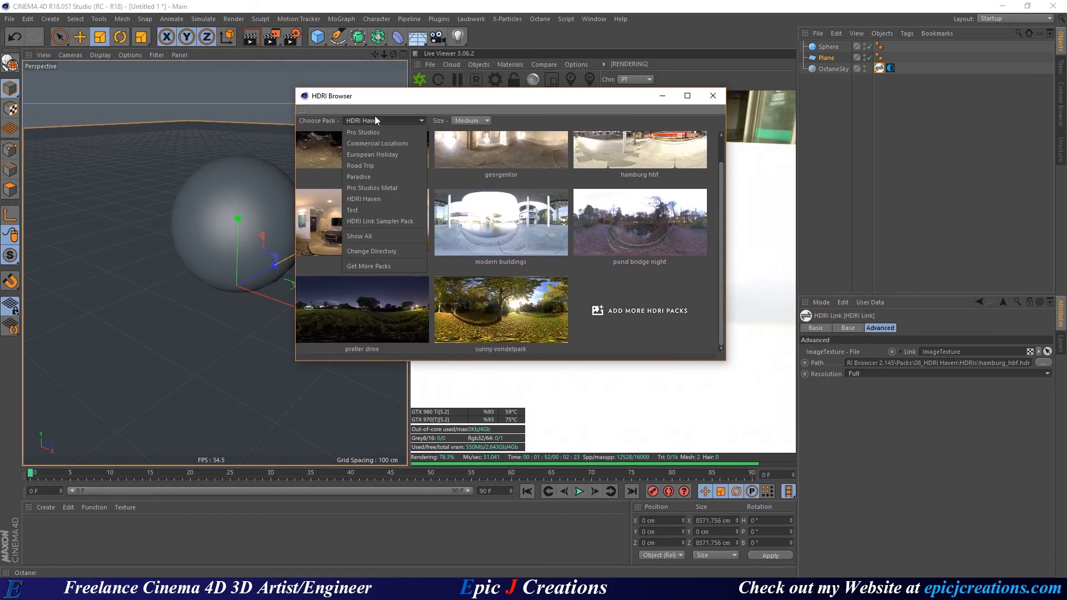